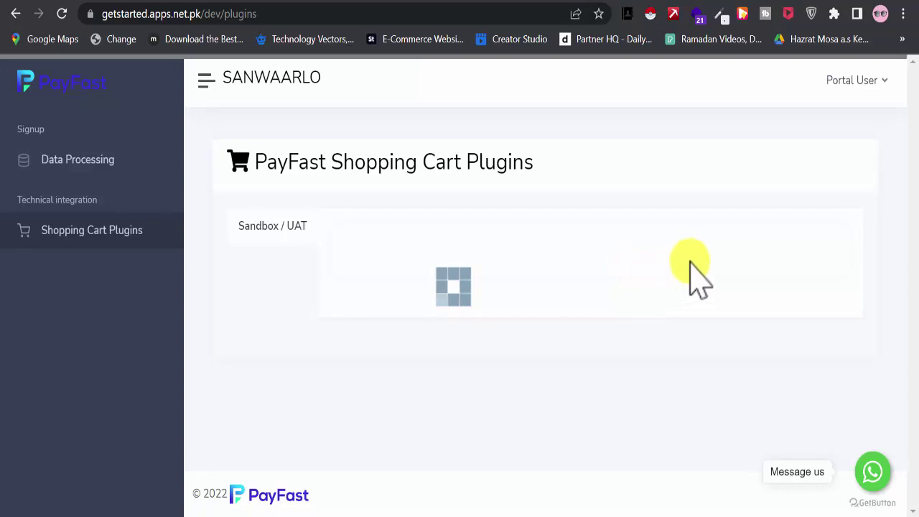
Step: Look through the list of PayFast sandbox plugins available for the different shopping cart platforms
{"action": "scroll", "coordinate": [789, 251], "scroll_direction": "down", "scroll_amount": 2}
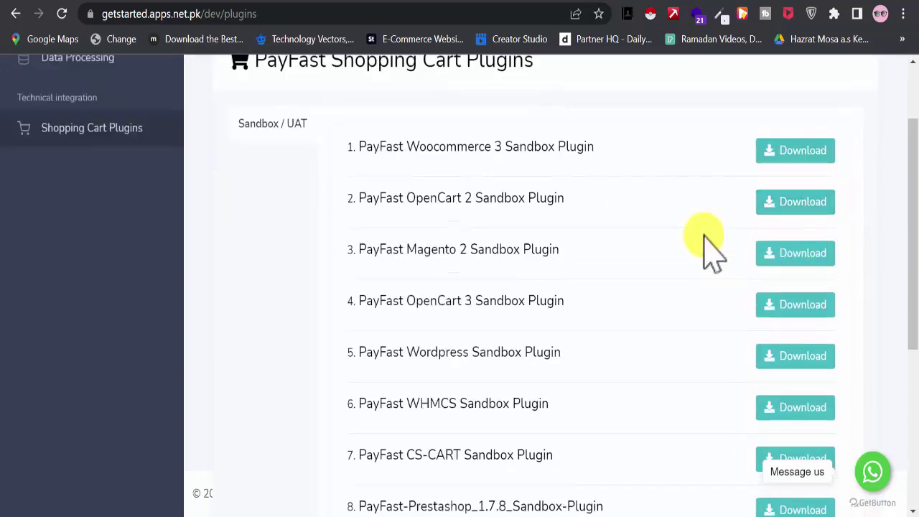
{"action": "scroll", "coordinate": [650, 245], "scroll_direction": "up", "scroll_amount": 2}
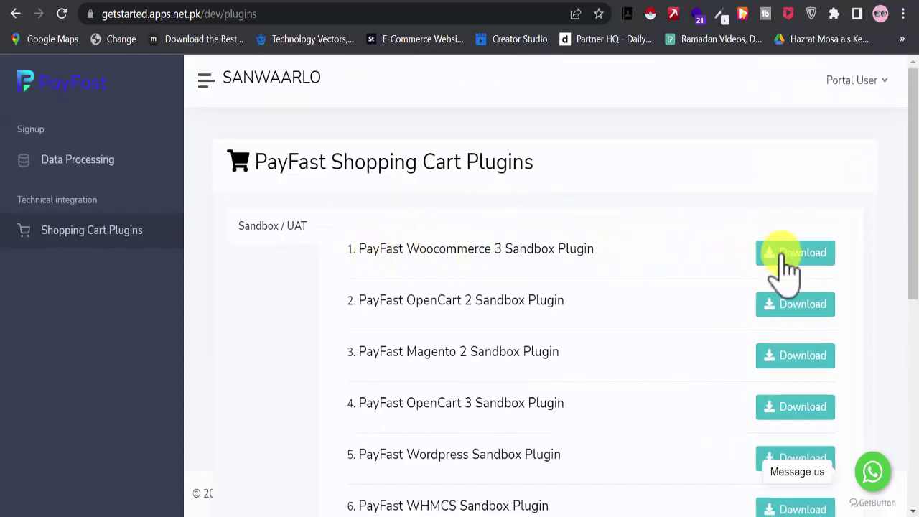
{"action": "scroll", "coordinate": [629, 249], "scroll_direction": "down", "scroll_amount": 1}
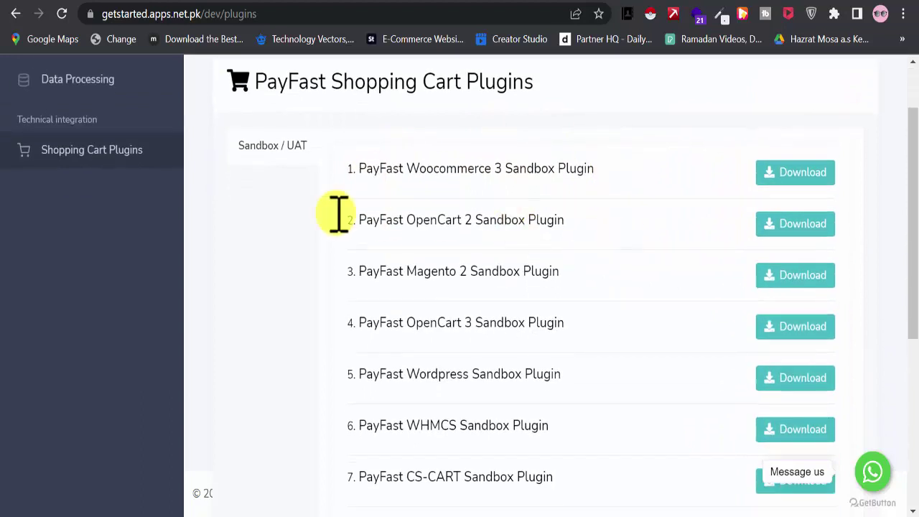
{"action": "scroll", "coordinate": [532, 258], "scroll_direction": "down", "scroll_amount": 1}
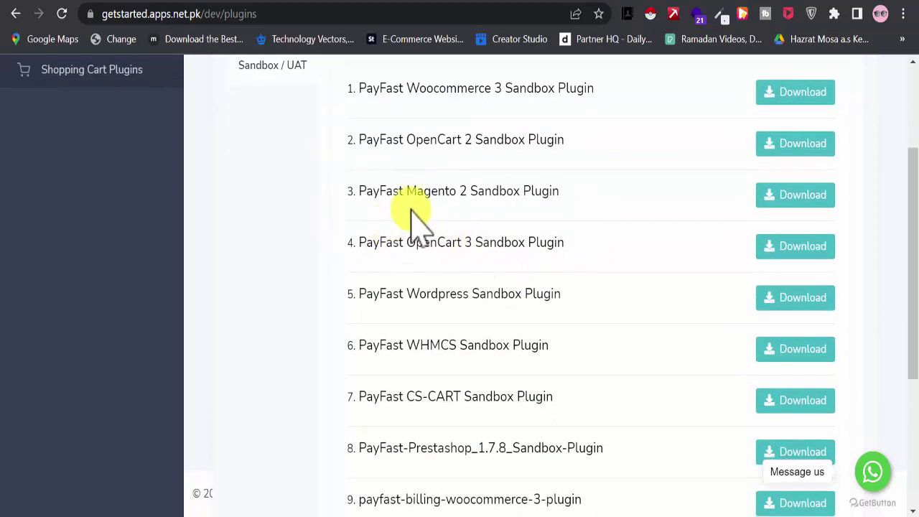
{"action": "scroll", "coordinate": [510, 237], "scroll_direction": "down", "scroll_amount": 2}
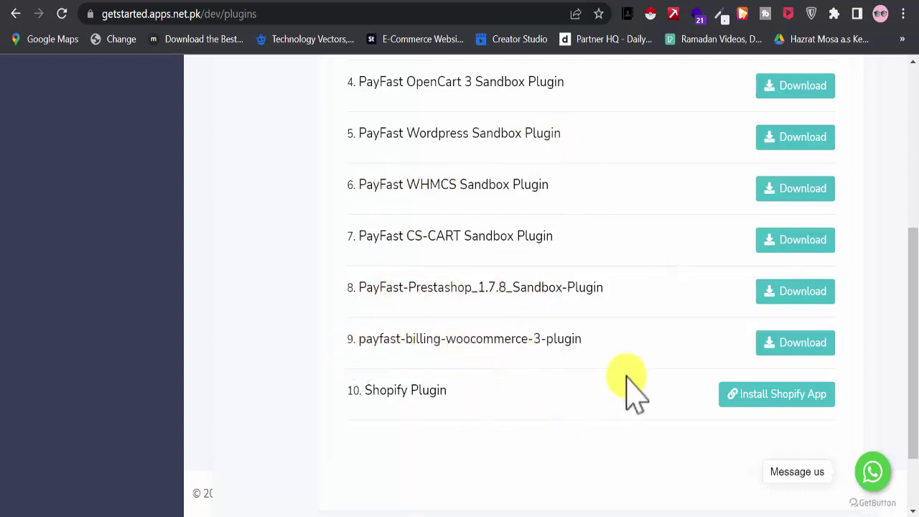
{"action": "scroll", "coordinate": [596, 395], "scroll_direction": "up", "scroll_amount": 6}
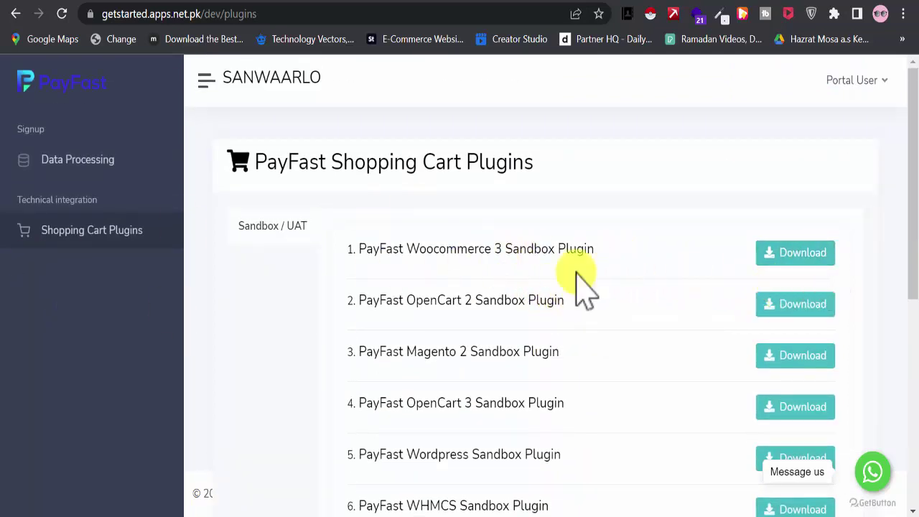
{"action": "scroll", "coordinate": [801, 229], "scroll_direction": "down", "scroll_amount": 1}
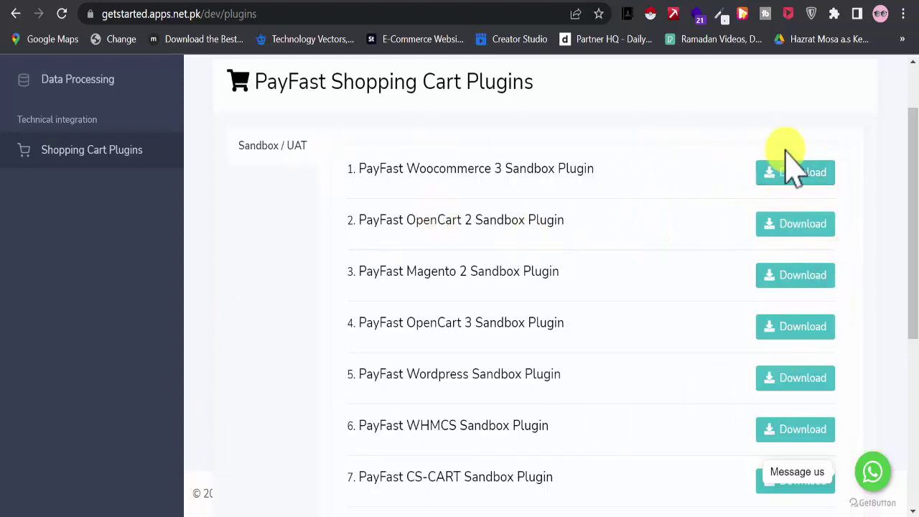
{"action": "scroll", "coordinate": [287, 273], "scroll_direction": "up", "scroll_amount": 1}
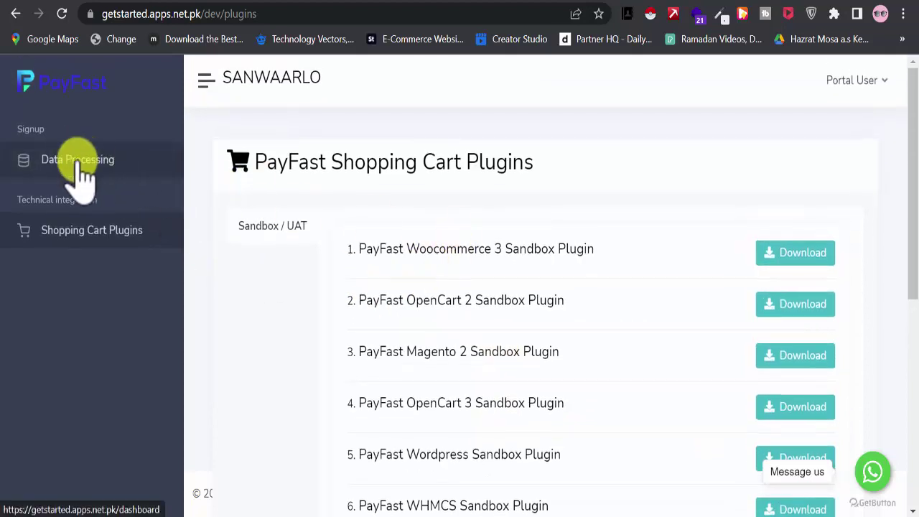
Step: Open the Data Processing page and review its test account, solution selection and business details sections
{"action": "left_click", "coordinate": [80, 161]}
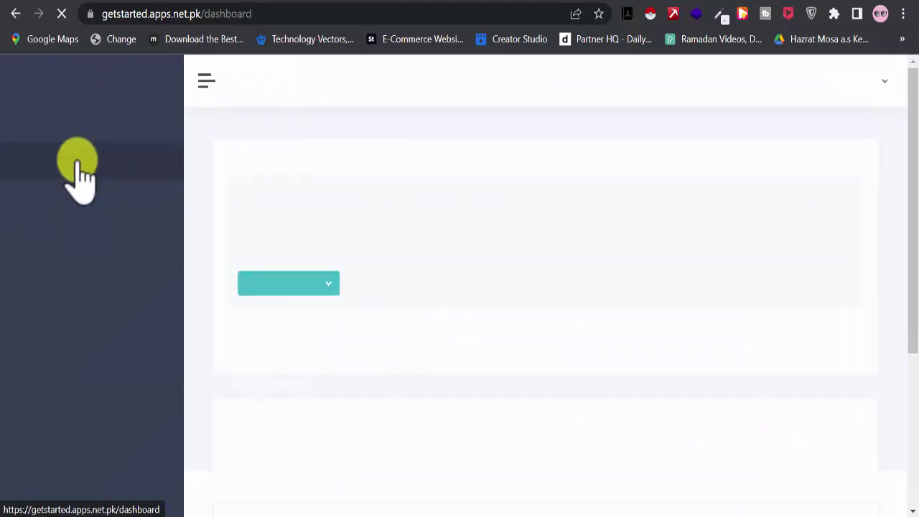
{"action": "scroll", "coordinate": [619, 291], "scroll_direction": "down", "scroll_amount": 1}
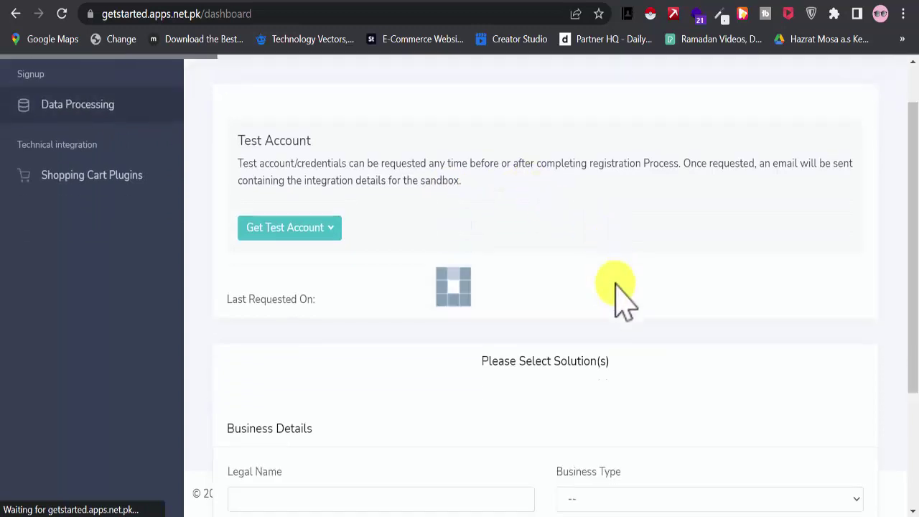
{"action": "scroll", "coordinate": [619, 291], "scroll_direction": "down", "scroll_amount": 5}
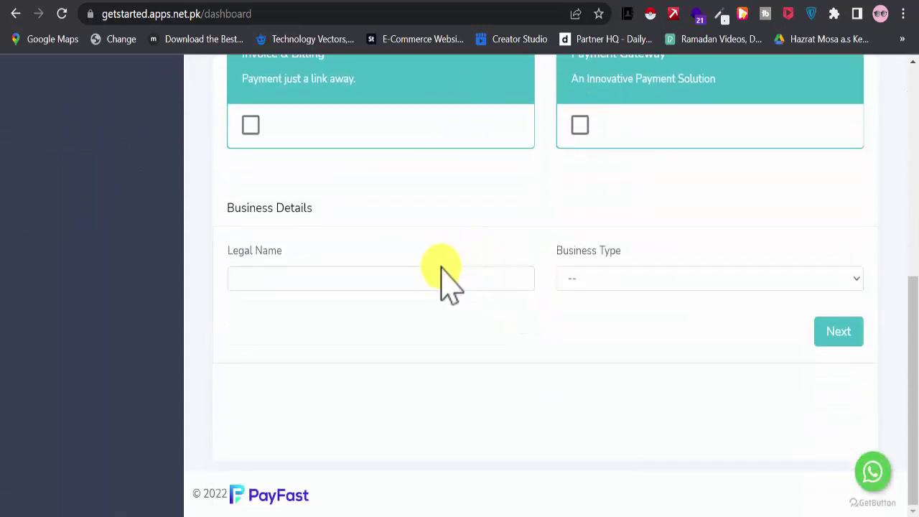
{"action": "scroll", "coordinate": [493, 266], "scroll_direction": "up", "scroll_amount": 5}
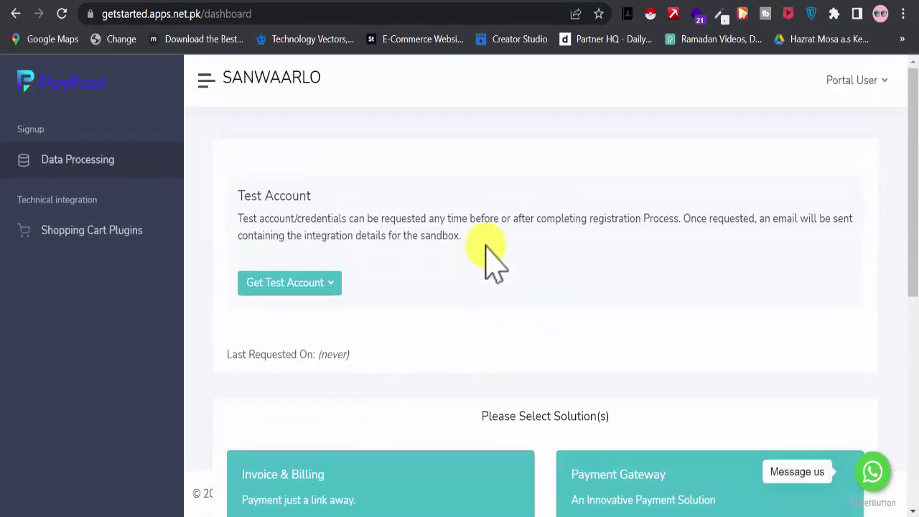
{"action": "scroll", "coordinate": [492, 266], "scroll_direction": "down", "scroll_amount": 5}
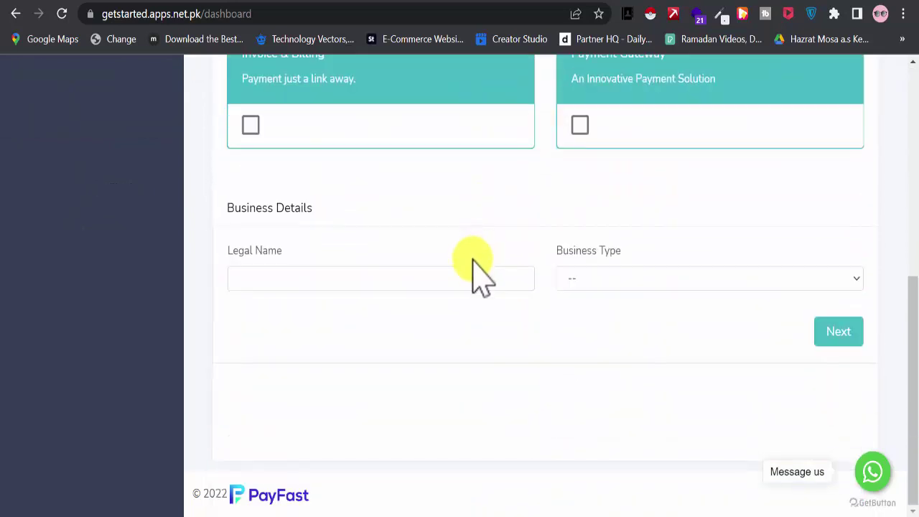
{"action": "scroll", "coordinate": [481, 275], "scroll_direction": "up", "scroll_amount": 5}
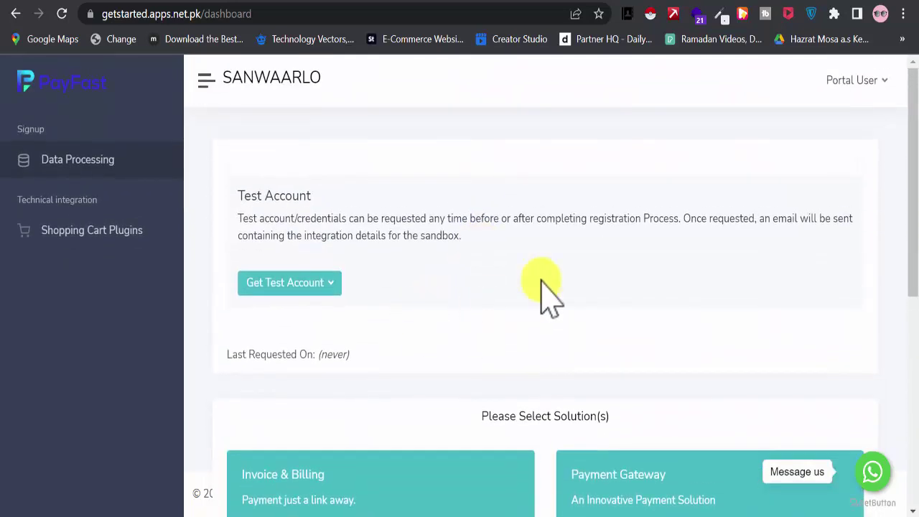
Step: Request a Payment Gateway test account and dismiss the resulting message
{"action": "scroll", "coordinate": [563, 272], "scroll_direction": "down", "scroll_amount": 1}
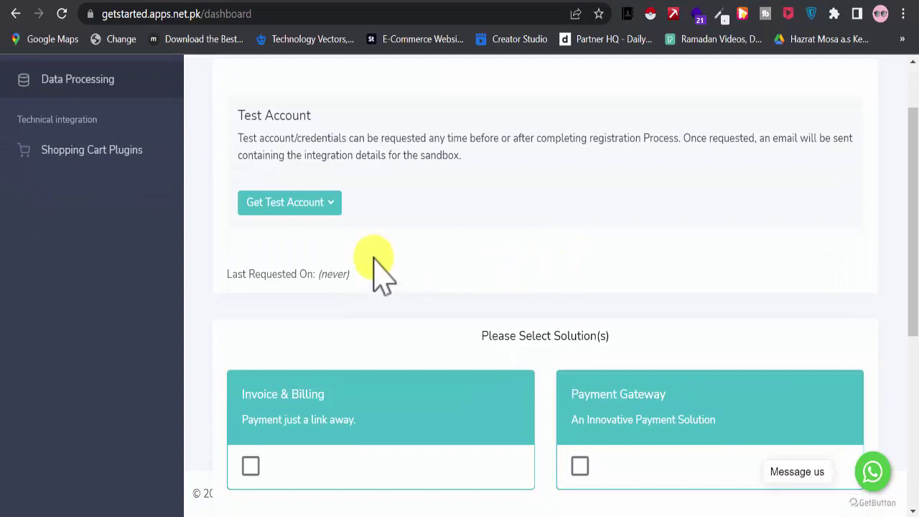
{"action": "left_click", "coordinate": [329, 211]}
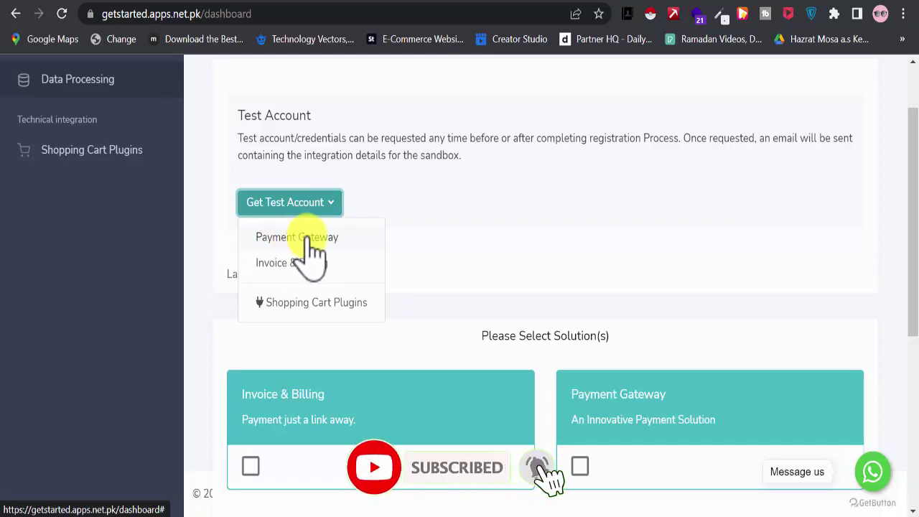
{"action": "left_click", "coordinate": [296, 237]}
{"action": "scroll", "coordinate": [402, 273], "scroll_direction": "down", "scroll_amount": 3}
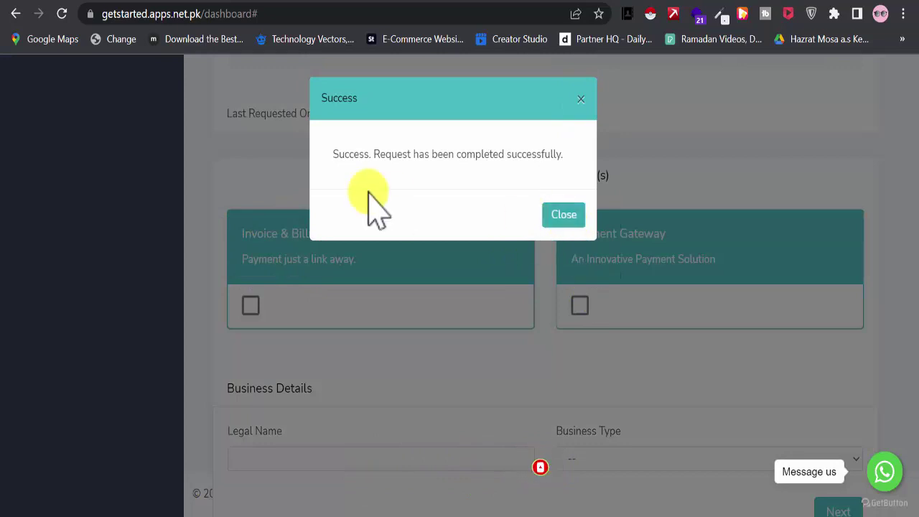
{"action": "left_click", "coordinate": [560, 214]}
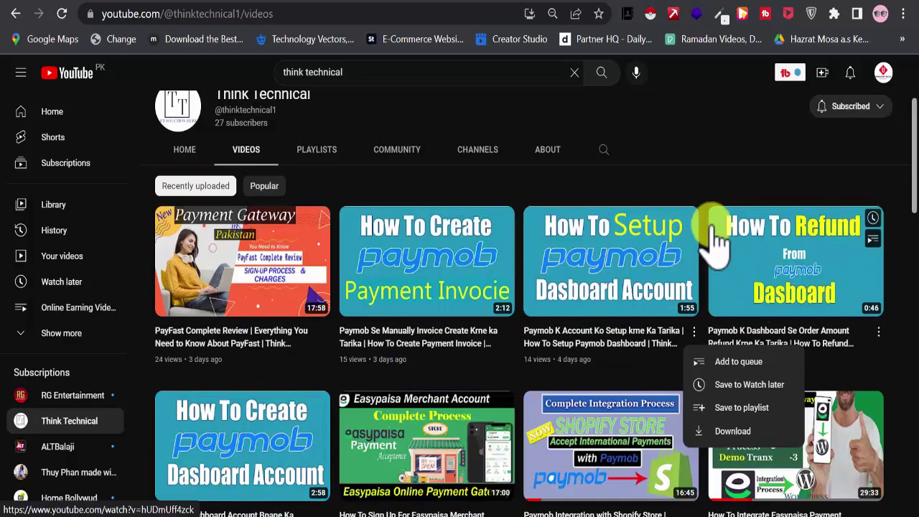
Step: Browse the Think Technical channel's videos on YouTube, then return to the PayFast dashboard
{"action": "left_click", "coordinate": [707, 190]}
{"action": "scroll", "coordinate": [707, 190], "scroll_direction": "down", "scroll_amount": 5}
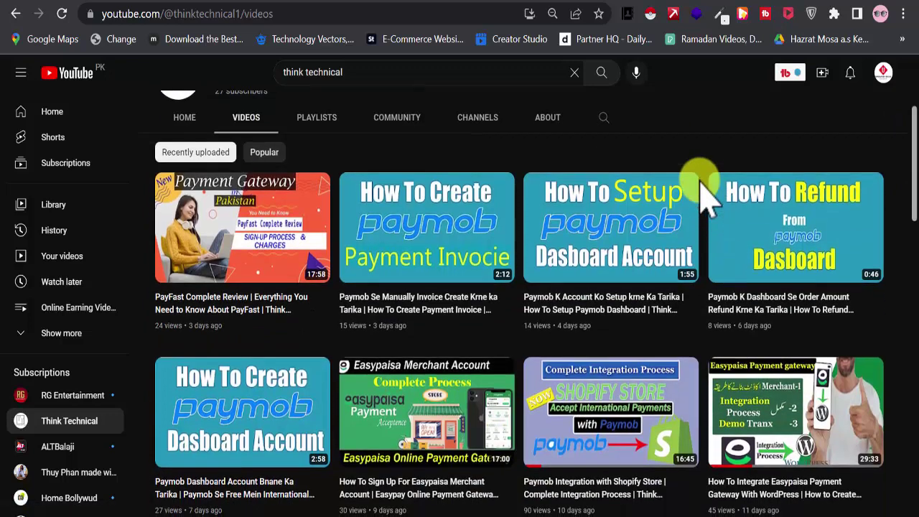
{"action": "scroll", "coordinate": [707, 190], "scroll_direction": "down", "scroll_amount": 3}
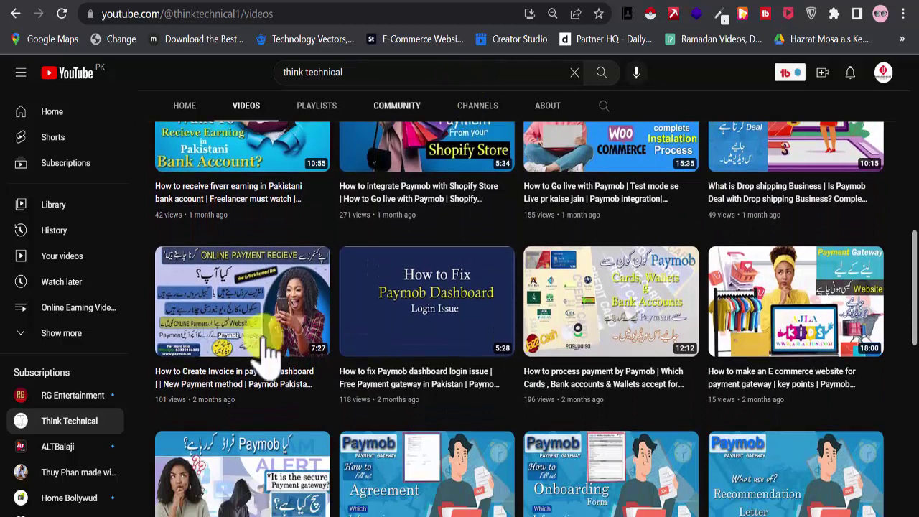
{"action": "mouse_move", "coordinate": [190, 366]}
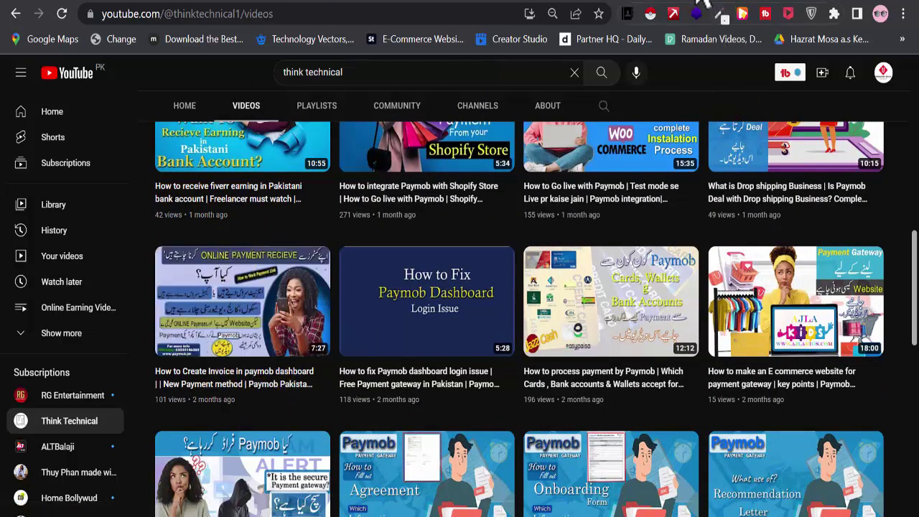
{"action": "left_click", "coordinate": [466, 3]}
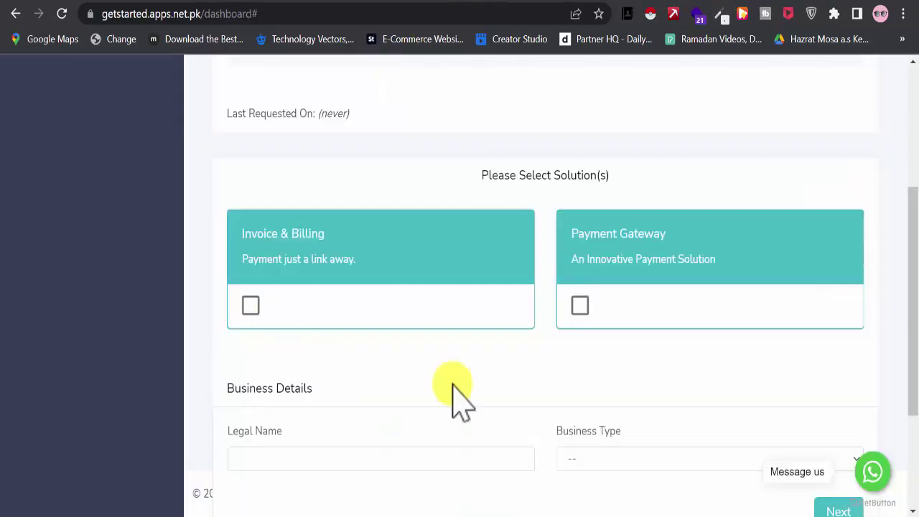
Step: Select both the Invoice & Billing and Payment Gateway solutions for the application
{"action": "scroll", "coordinate": [369, 240], "scroll_direction": "up", "scroll_amount": 4}
{"action": "scroll", "coordinate": [402, 308], "scroll_direction": "down", "scroll_amount": 3}
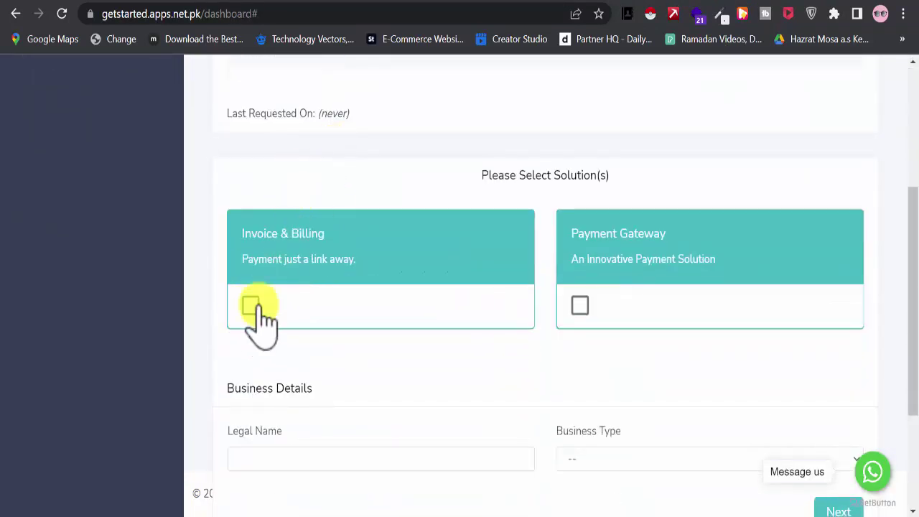
{"action": "left_click", "coordinate": [580, 306]}
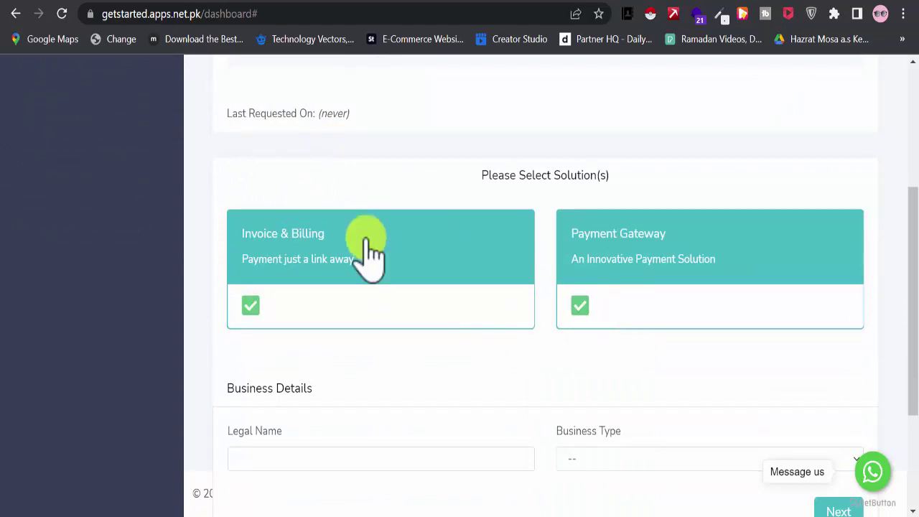
Step: View the available test account types again and close the list without requesting one
{"action": "scroll", "coordinate": [557, 229], "scroll_direction": "up", "scroll_amount": 3}
{"action": "scroll", "coordinate": [431, 237], "scroll_direction": "down", "scroll_amount": 1}
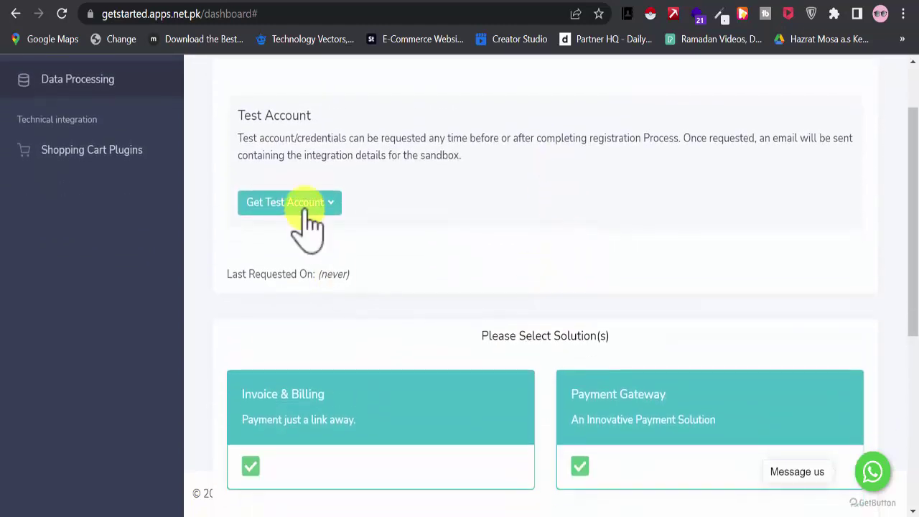
{"action": "left_click", "coordinate": [320, 203]}
{"action": "left_click", "coordinate": [323, 209]}
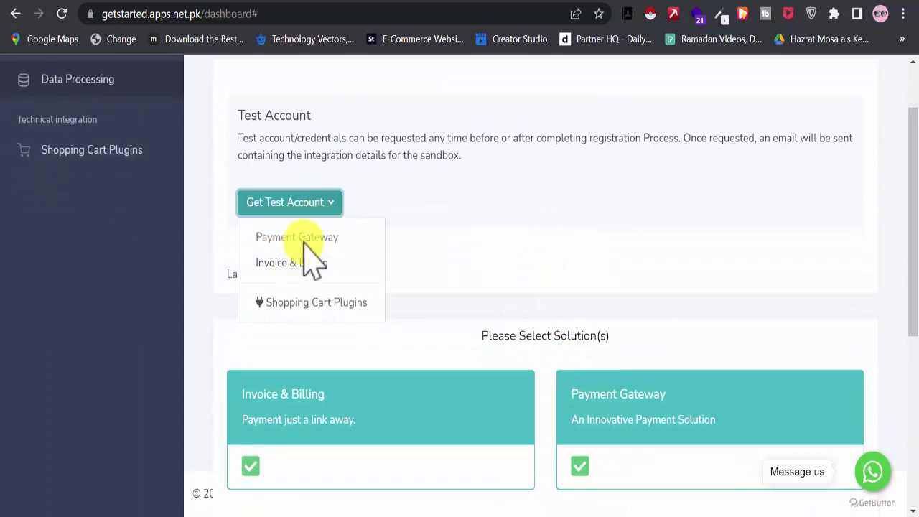
{"action": "left_click", "coordinate": [424, 352]}
Step: Enter Sanwaarlo as the business's legal name and set the business type to Sole Proprietorship
{"action": "scroll", "coordinate": [529, 338], "scroll_direction": "down", "scroll_amount": 2}
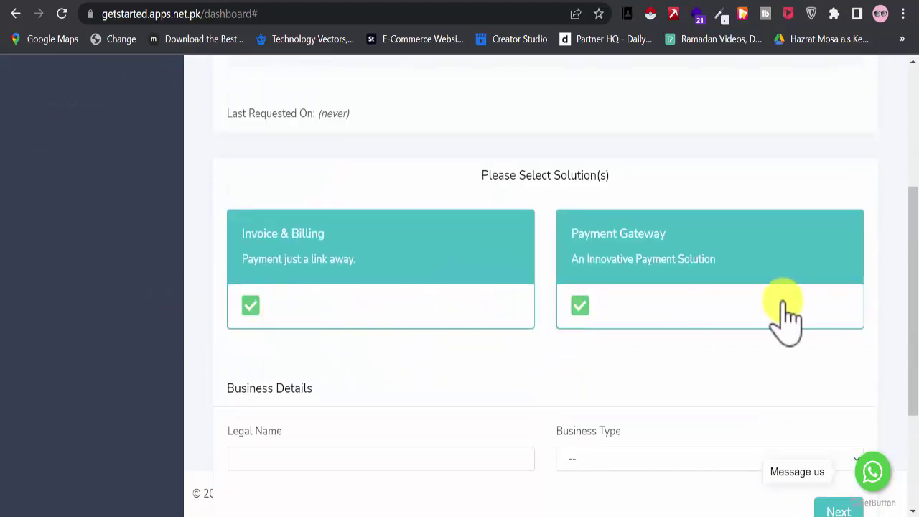
{"action": "scroll", "coordinate": [363, 154], "scroll_direction": "down", "scroll_amount": 2}
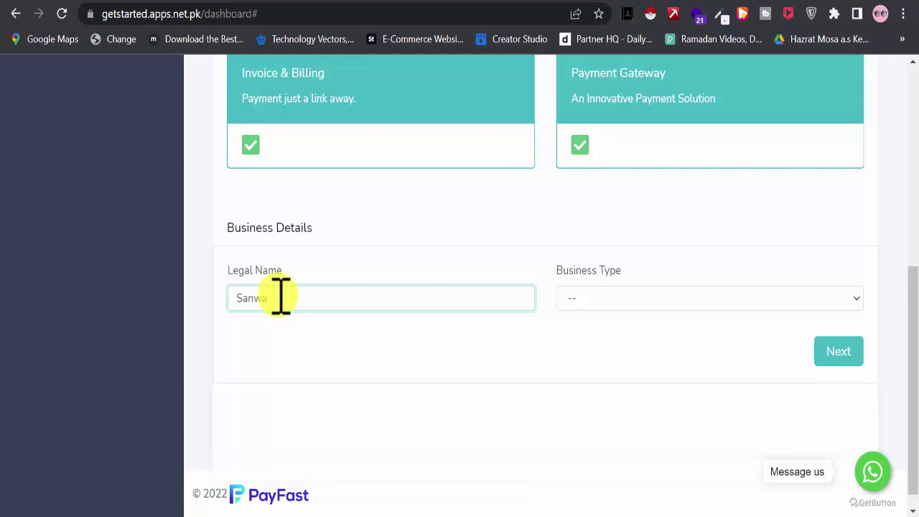
{"action": "type", "text": "o"}
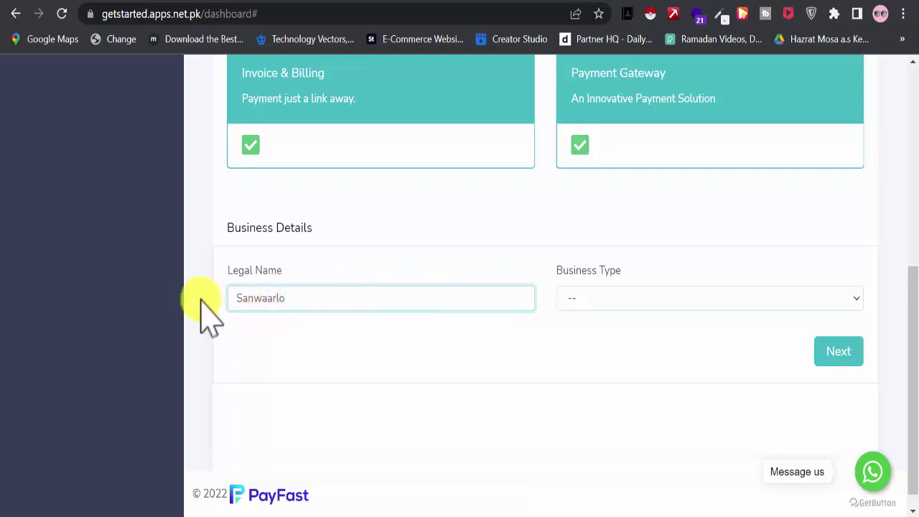
{"action": "left_click", "coordinate": [650, 301]}
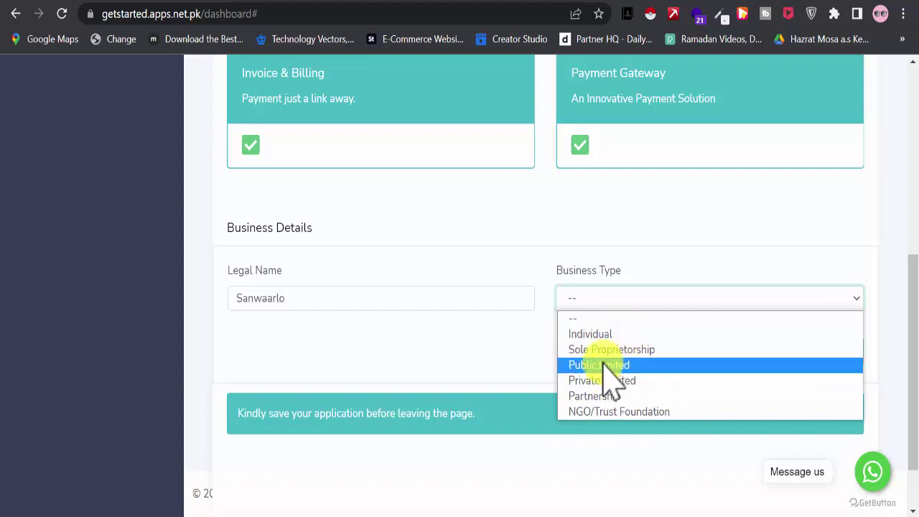
{"action": "left_click", "coordinate": [637, 352]}
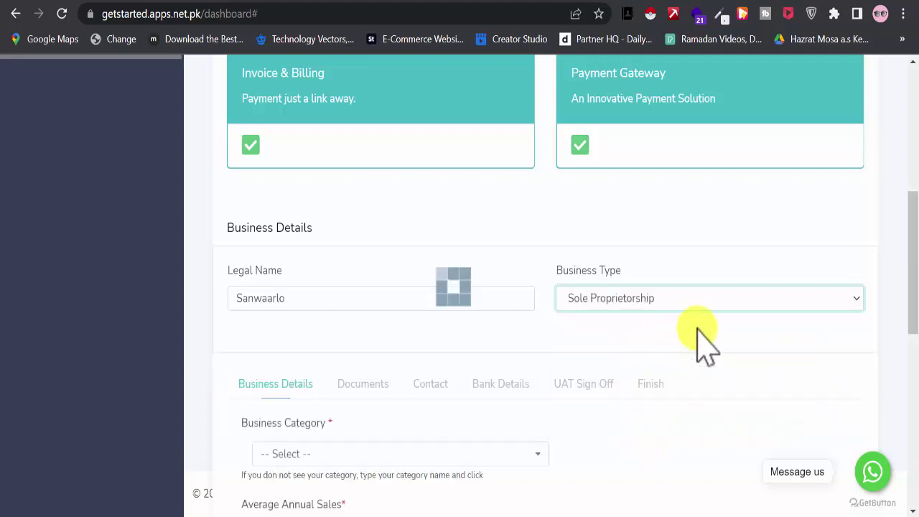
Step: Examine the Business Details fields, from business category and average sales down to the business address document
{"action": "scroll", "coordinate": [697, 345], "scroll_direction": "down", "scroll_amount": 3}
{"action": "scroll", "coordinate": [698, 337], "scroll_direction": "up", "scroll_amount": 1}
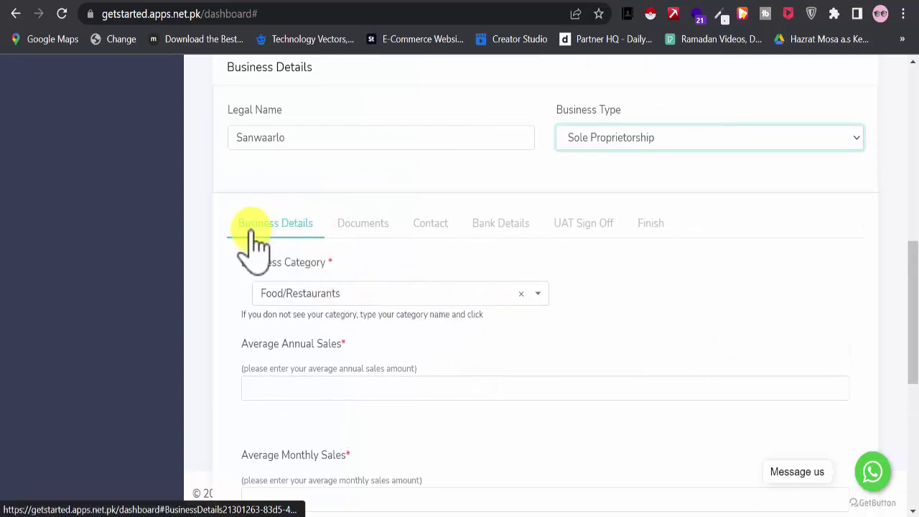
{"action": "scroll", "coordinate": [352, 309], "scroll_direction": "down", "scroll_amount": 3}
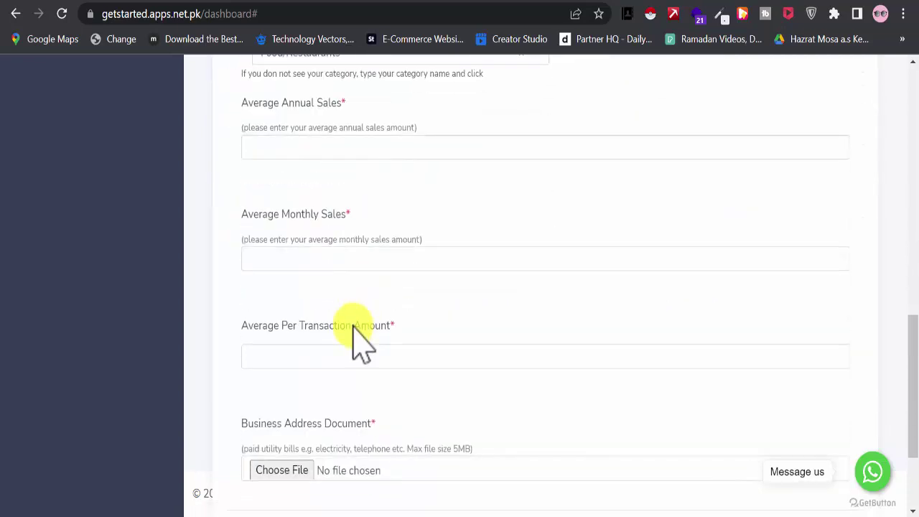
{"action": "scroll", "coordinate": [359, 337], "scroll_direction": "down", "scroll_amount": 1}
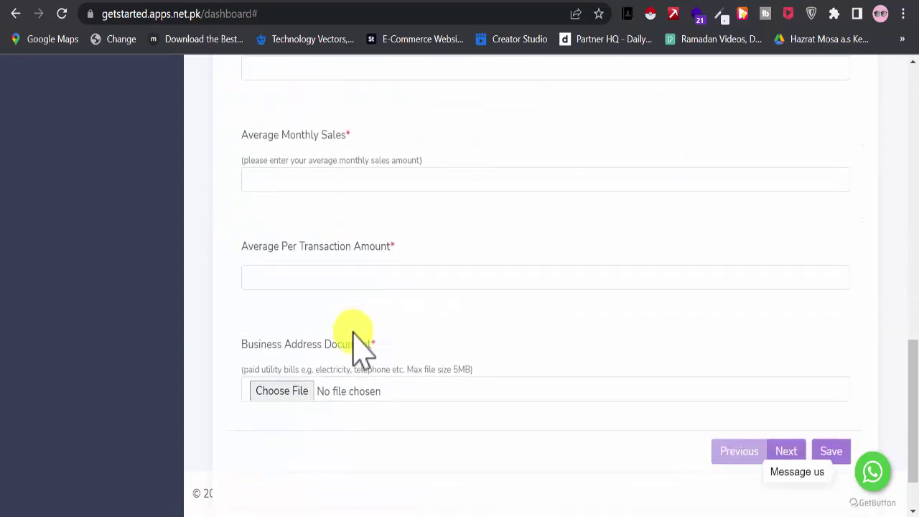
{"action": "scroll", "coordinate": [353, 339], "scroll_direction": "up", "scroll_amount": 5}
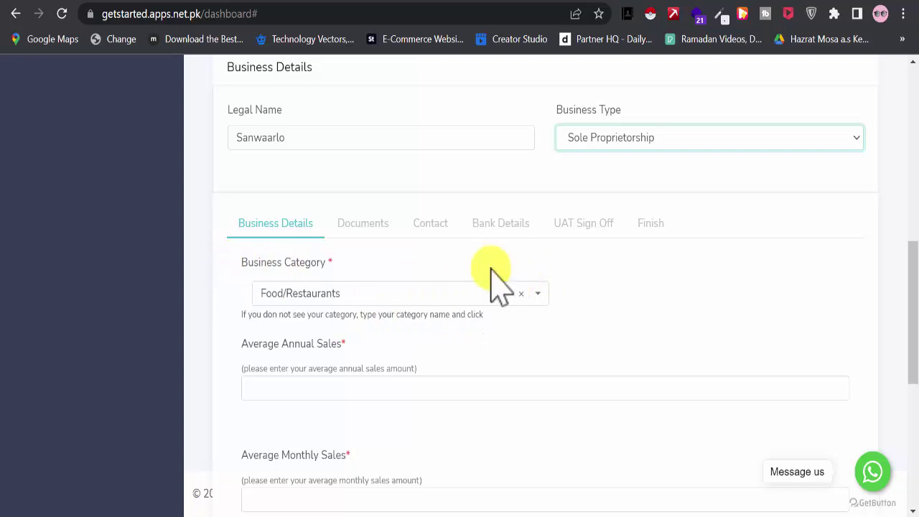
Step: Review the available business categories and set the business category to Apparel/Fashion
{"action": "left_click", "coordinate": [439, 294]}
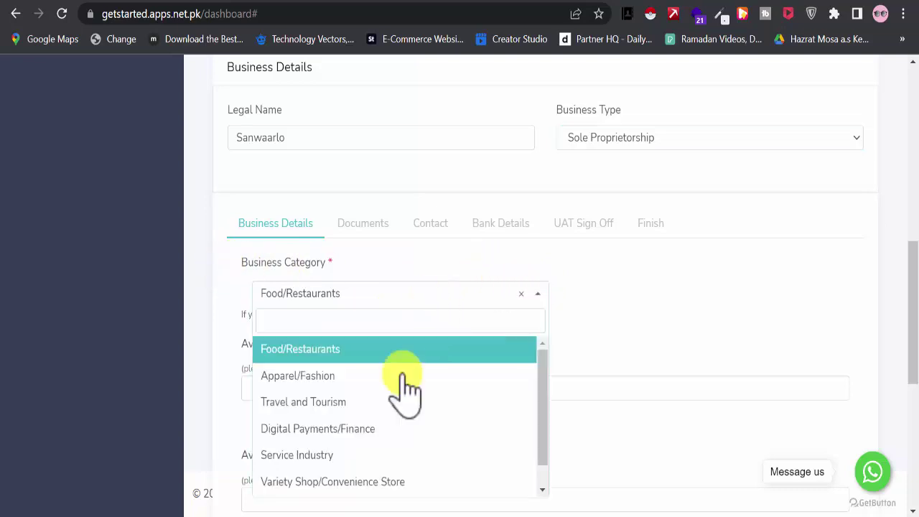
{"action": "scroll", "coordinate": [424, 459], "scroll_direction": "down", "scroll_amount": 1}
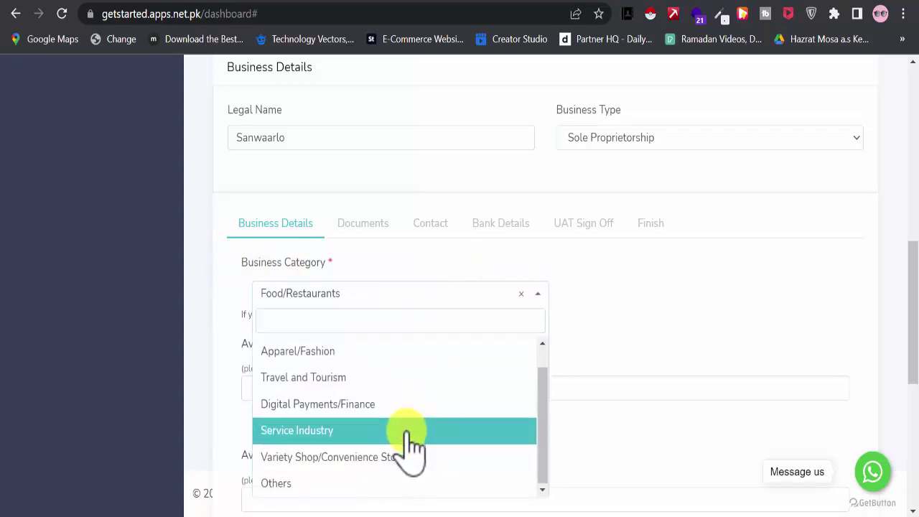
{"action": "scroll", "coordinate": [353, 409], "scroll_direction": "up", "scroll_amount": 1}
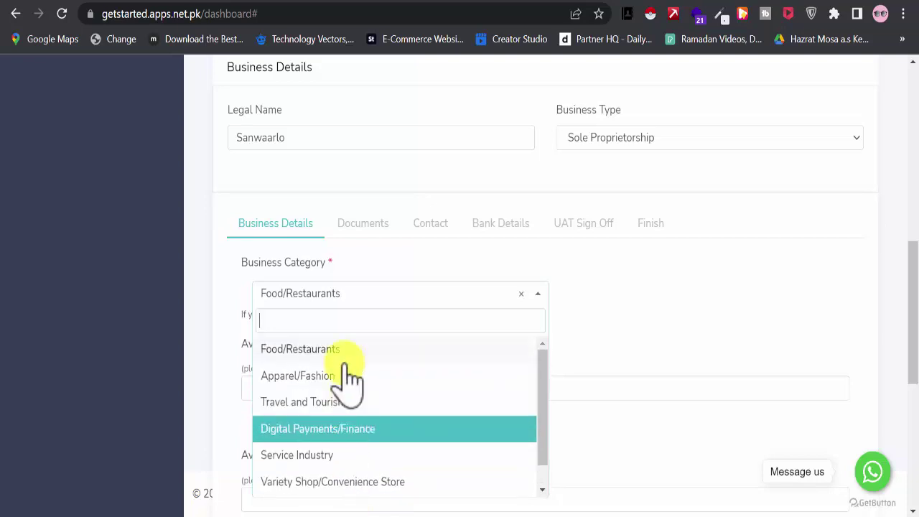
{"action": "scroll", "coordinate": [338, 474], "scroll_direction": "down", "scroll_amount": 1}
{"action": "scroll", "coordinate": [334, 452], "scroll_direction": "up", "scroll_amount": 1}
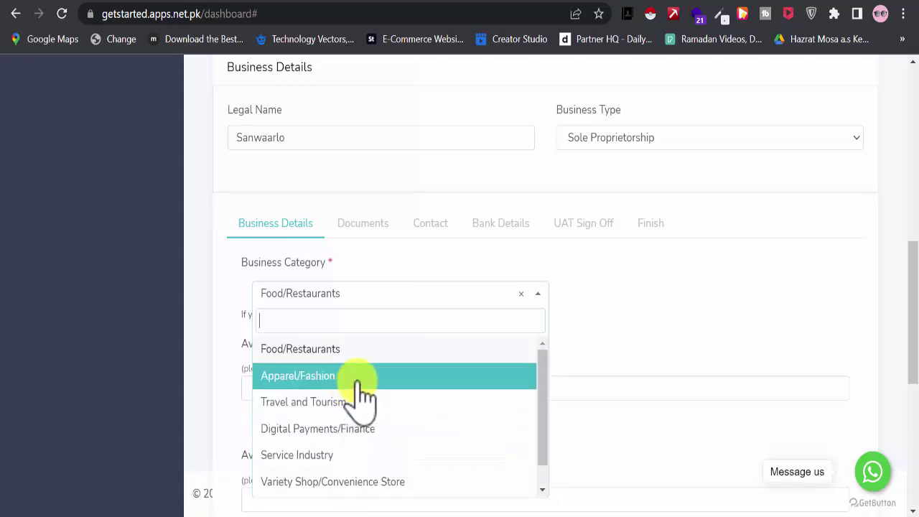
{"action": "scroll", "coordinate": [372, 473], "scroll_direction": "down", "scroll_amount": 1}
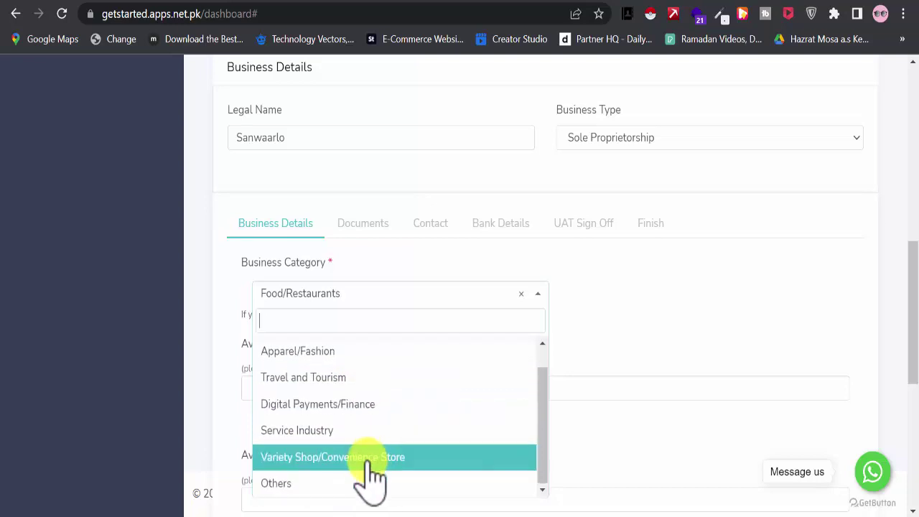
{"action": "scroll", "coordinate": [323, 417], "scroll_direction": "up", "scroll_amount": 1}
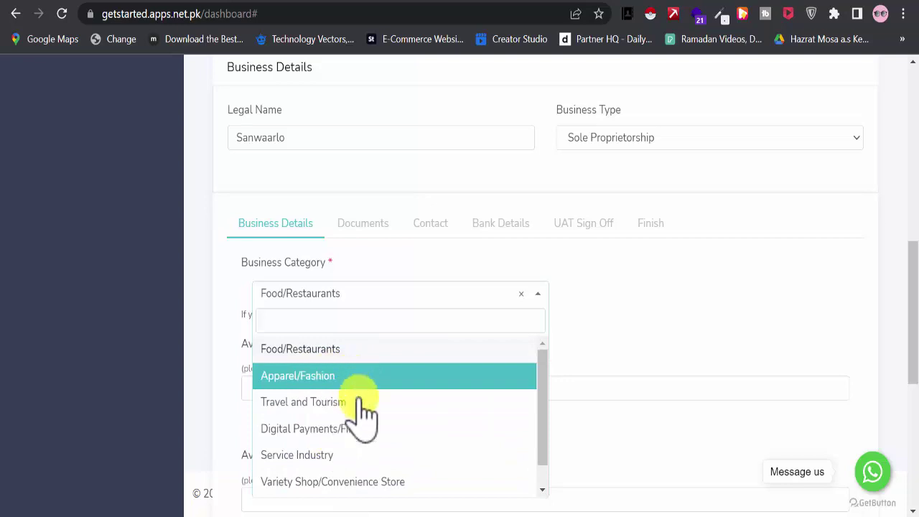
{"action": "scroll", "coordinate": [338, 445], "scroll_direction": "down", "scroll_amount": 1}
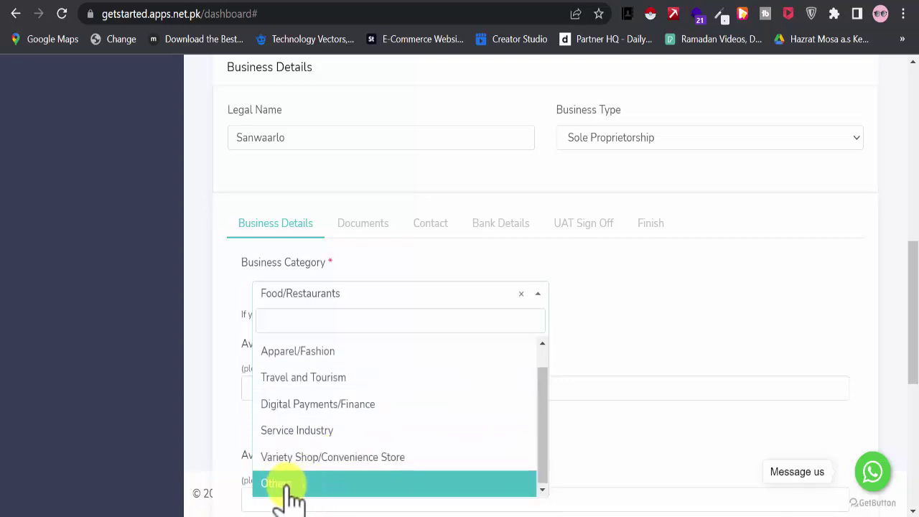
{"action": "left_click", "coordinate": [328, 354]}
Step: Enter 6 Million as the average annual sales
{"action": "scroll", "coordinate": [415, 289], "scroll_direction": "down", "scroll_amount": 2}
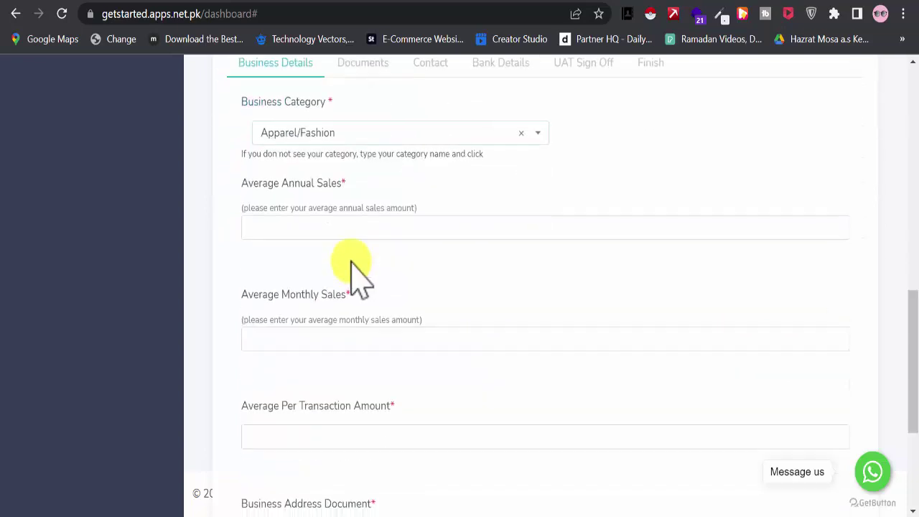
{"action": "left_click", "coordinate": [307, 230]}
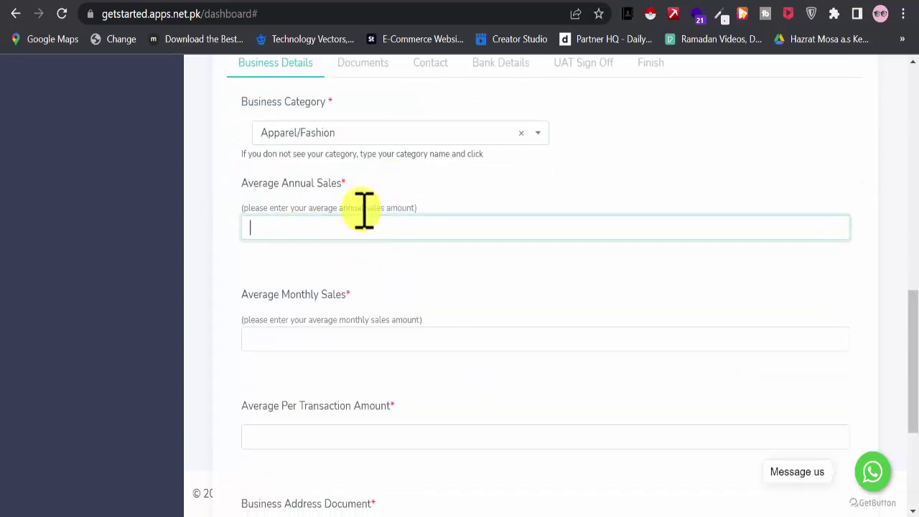
{"action": "scroll", "coordinate": [340, 229], "scroll_direction": "up", "scroll_amount": 2}
{"action": "scroll", "coordinate": [312, 386], "scroll_direction": "down", "scroll_amount": 2}
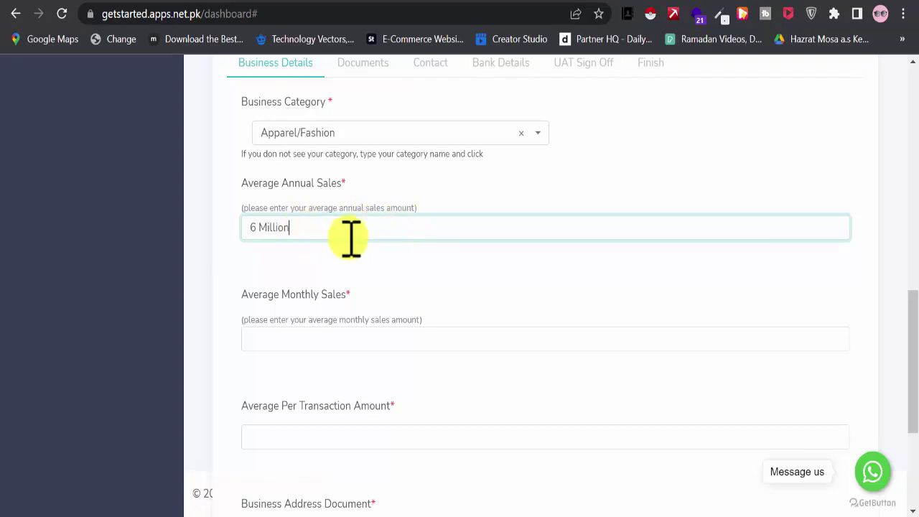
Step: Enter 5 lac as the average monthly sales and compare it with the annual sales entry
{"action": "scroll", "coordinate": [352, 258], "scroll_direction": "down", "scroll_amount": 3}
{"action": "scroll", "coordinate": [320, 208], "scroll_direction": "up", "scroll_amount": 1}
{"action": "left_click", "coordinate": [327, 196]}
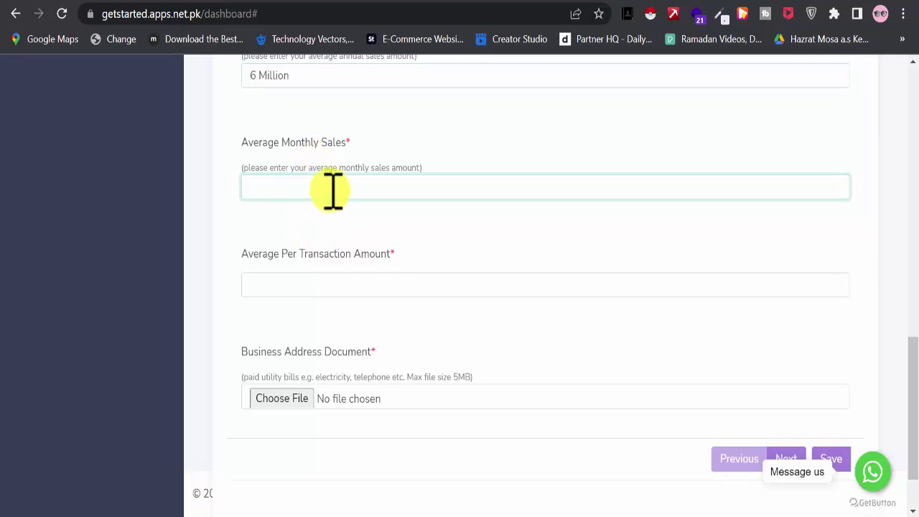
{"action": "scroll", "coordinate": [323, 230], "scroll_direction": "up", "scroll_amount": 2}
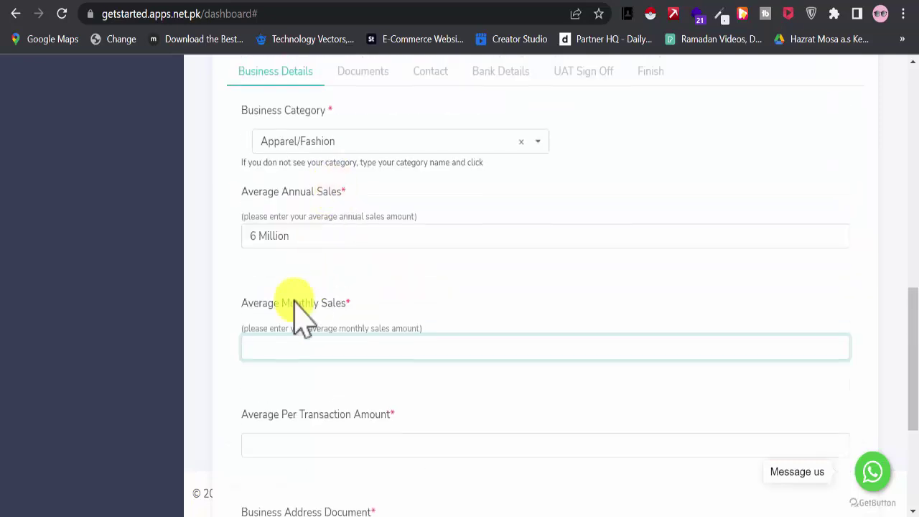
{"action": "scroll", "coordinate": [359, 248], "scroll_direction": "down", "scroll_amount": 1}
{"action": "scroll", "coordinate": [373, 245], "scroll_direction": "down", "scroll_amount": 2}
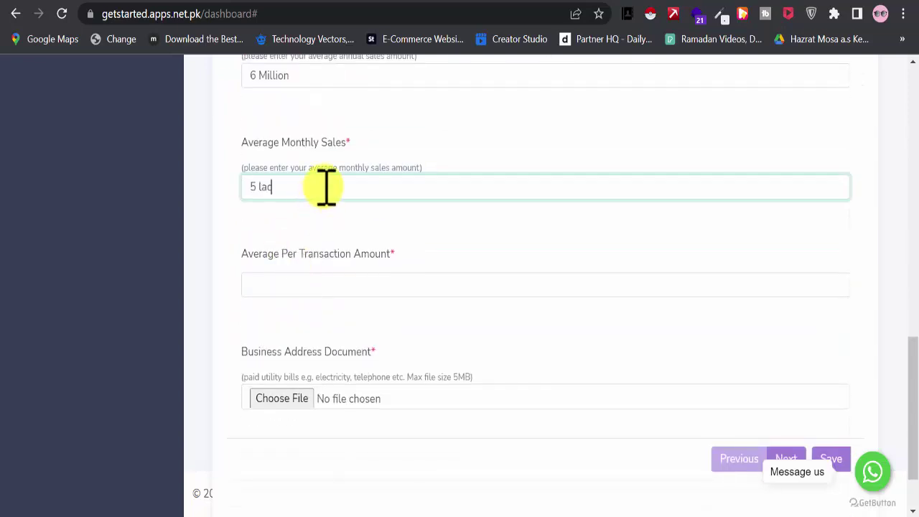
{"action": "scroll", "coordinate": [327, 187], "scroll_direction": "up", "scroll_amount": 2}
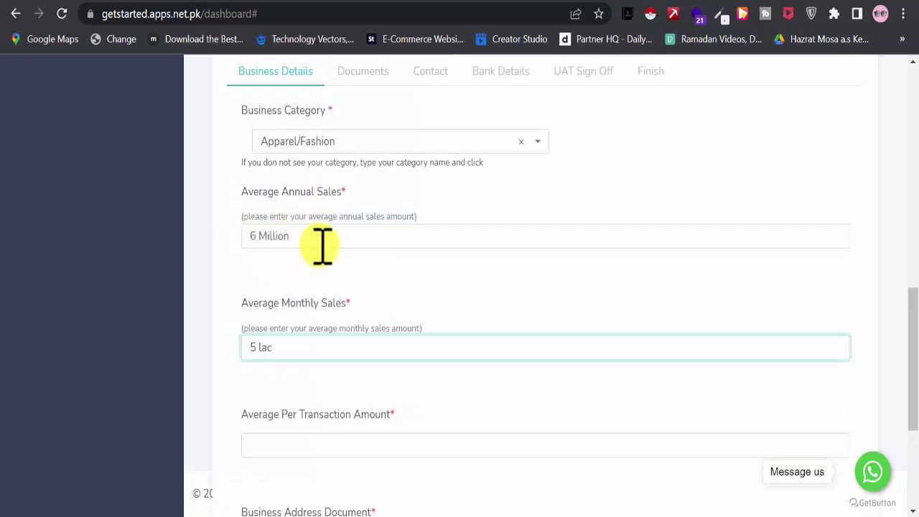
{"action": "scroll", "coordinate": [347, 247], "scroll_direction": "down", "scroll_amount": 1}
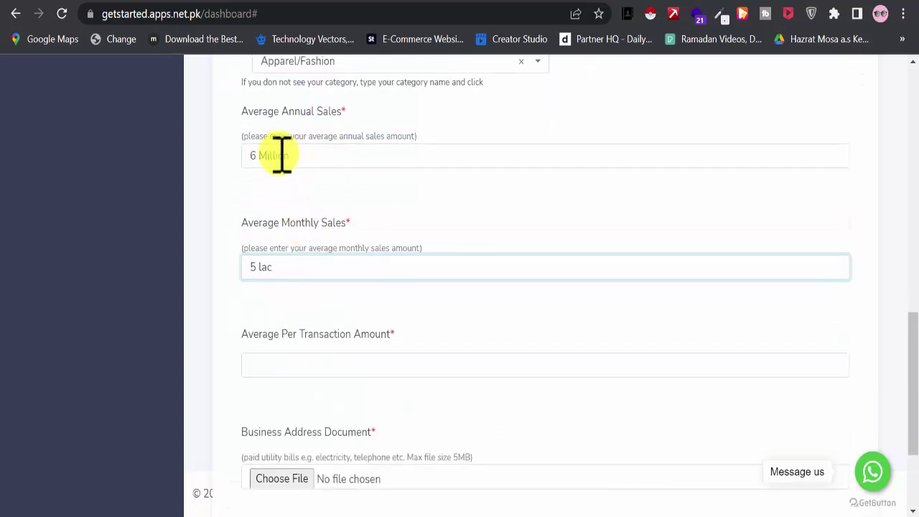
{"action": "scroll", "coordinate": [398, 316], "scroll_direction": "down", "scroll_amount": 1}
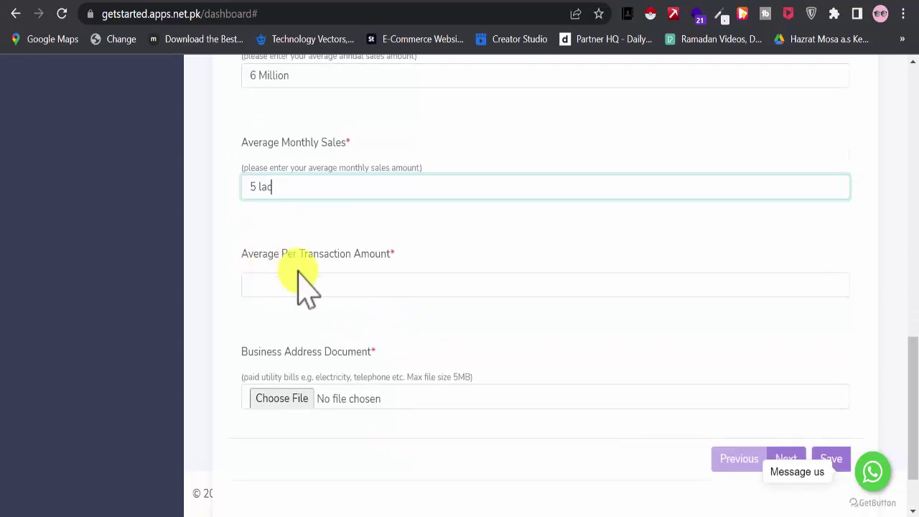
Step: Make the Average Per Transaction Amount field active, and open sanwaarlo.com in a new browser tab to look over its home page
{"action": "left_click", "coordinate": [281, 287]}
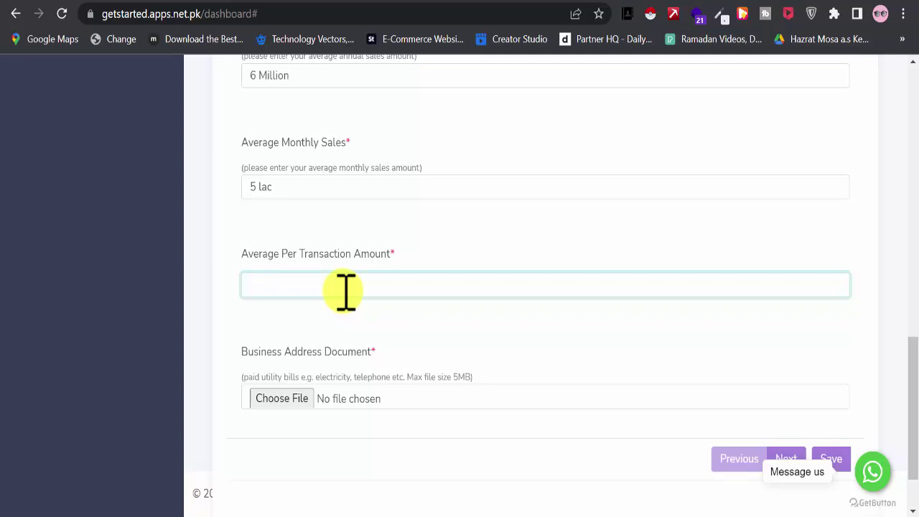
{"action": "key", "text": "ctrl+t"}
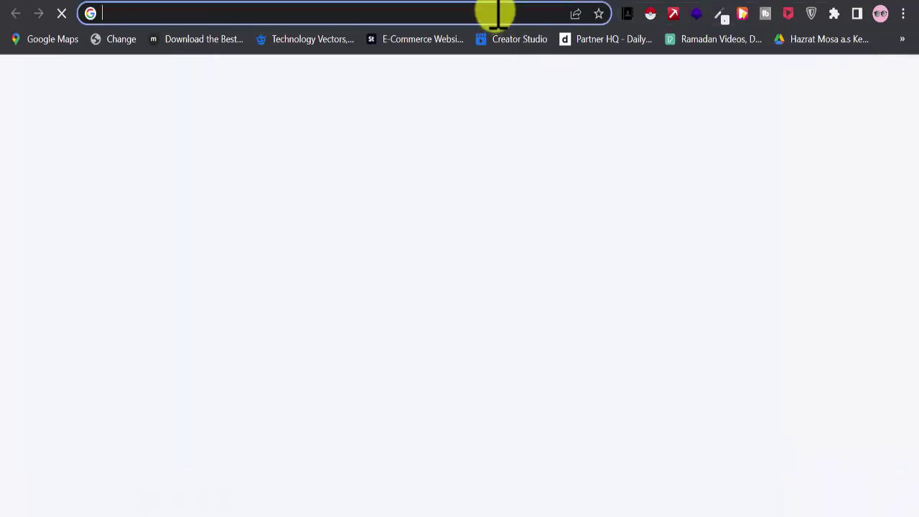
{"action": "type", "text": "sanwaarlo.com"}
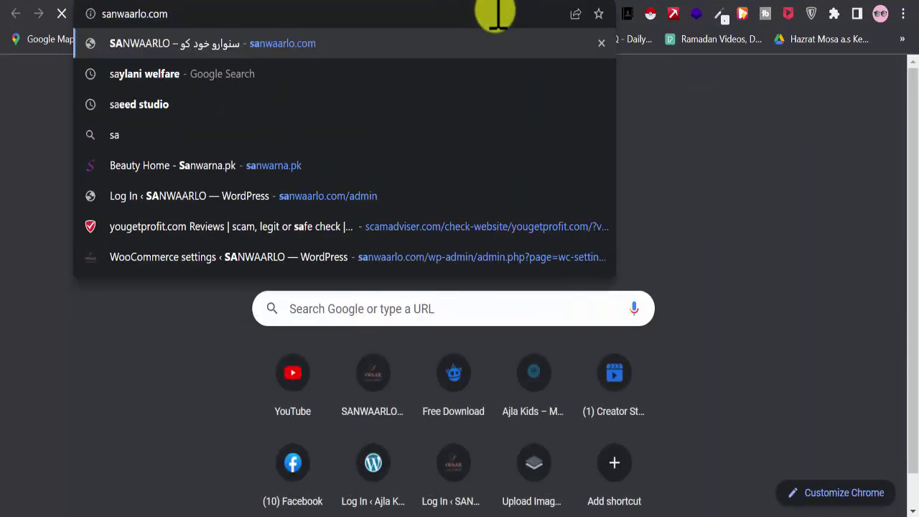
{"action": "key", "text": "Return"}
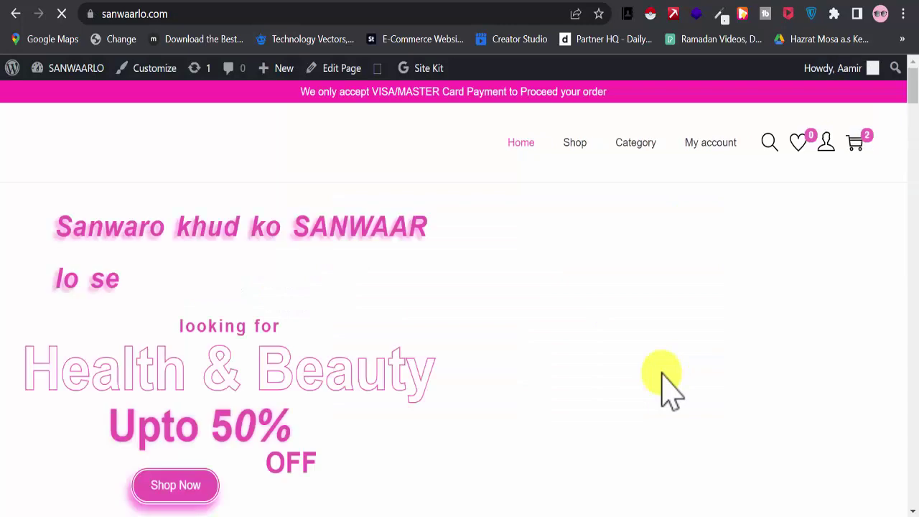
{"action": "scroll", "coordinate": [622, 390], "scroll_direction": "down", "scroll_amount": 5}
{"action": "scroll", "coordinate": [613, 381], "scroll_direction": "down", "scroll_amount": 4}
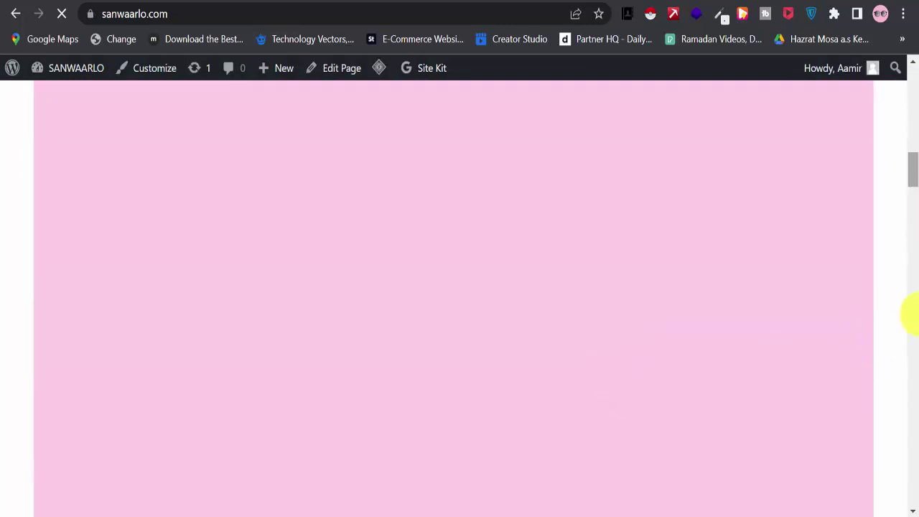
{"action": "scroll", "coordinate": [916, 204], "scroll_direction": "down", "scroll_amount": 5}
{"action": "scroll", "coordinate": [909, 128], "scroll_direction": "up", "scroll_amount": 6}
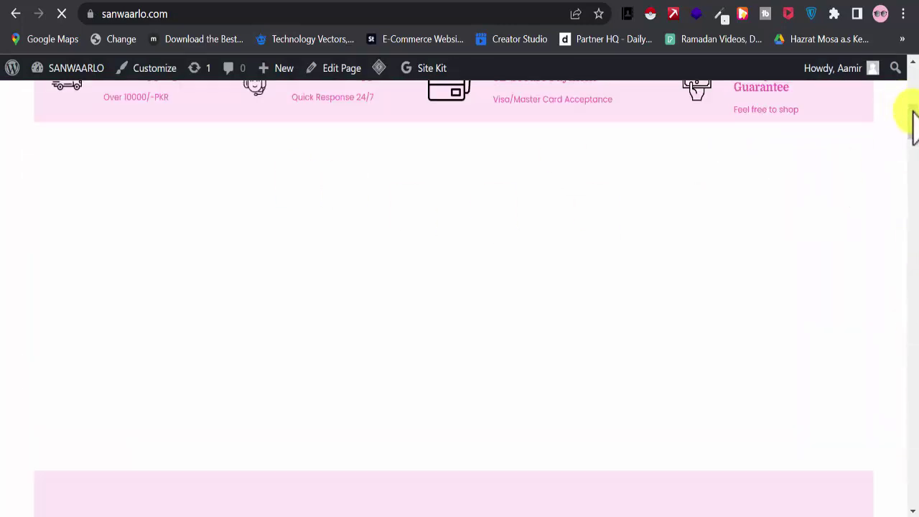
{"action": "scroll", "coordinate": [910, 127], "scroll_direction": "up", "scroll_amount": 6}
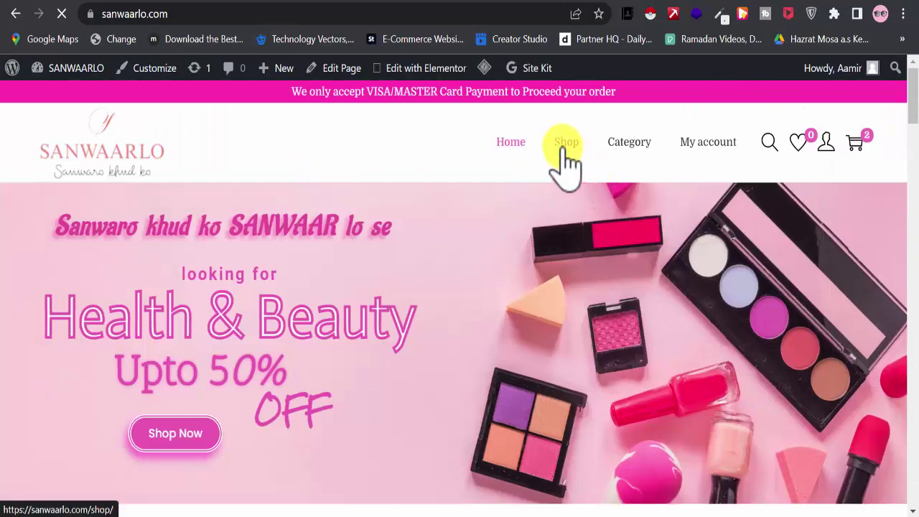
Step: Open the store's Shop page and look through the product prices and the price filter range
{"action": "left_click", "coordinate": [566, 149]}
{"action": "scroll", "coordinate": [503, 301], "scroll_direction": "down", "scroll_amount": 5}
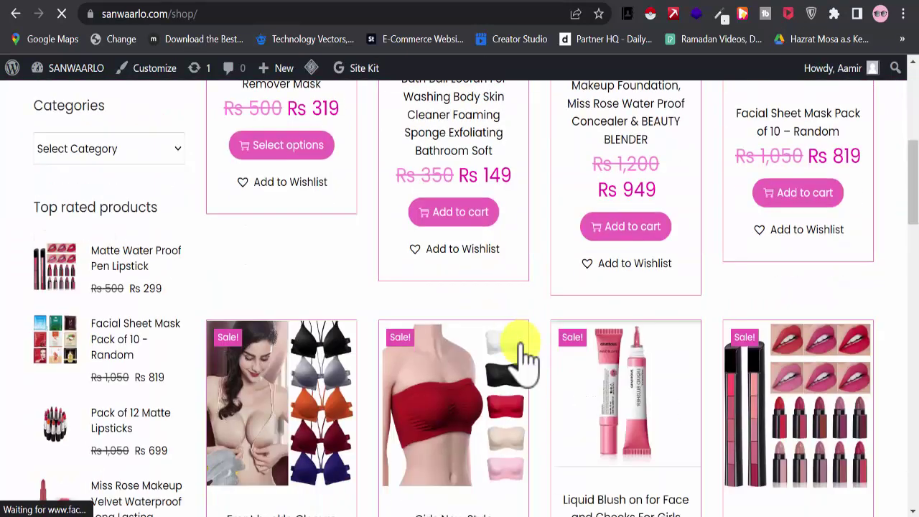
{"action": "scroll", "coordinate": [787, 180], "scroll_direction": "down", "scroll_amount": 2}
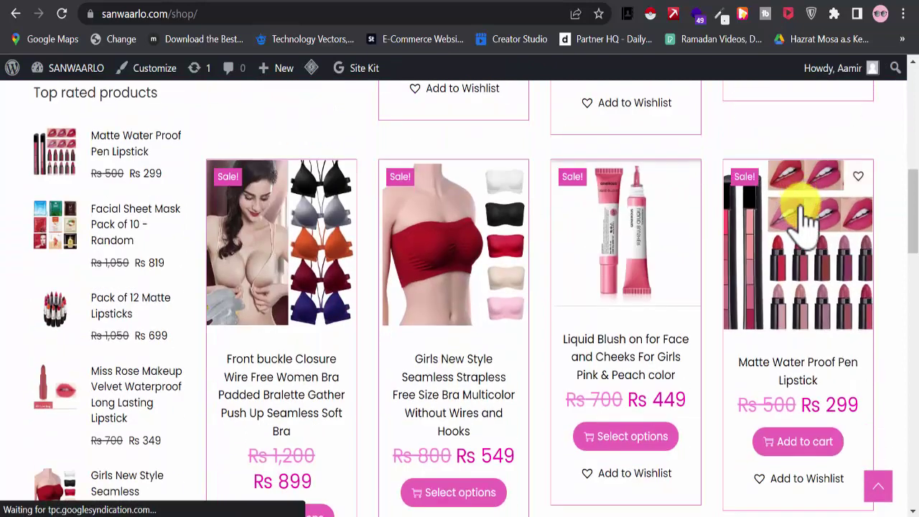
{"action": "scroll", "coordinate": [790, 230], "scroll_direction": "down", "scroll_amount": 5}
{"action": "scroll", "coordinate": [62, 219], "scroll_direction": "up", "scroll_amount": 10}
{"action": "scroll", "coordinate": [129, 405], "scroll_direction": "down", "scroll_amount": 3}
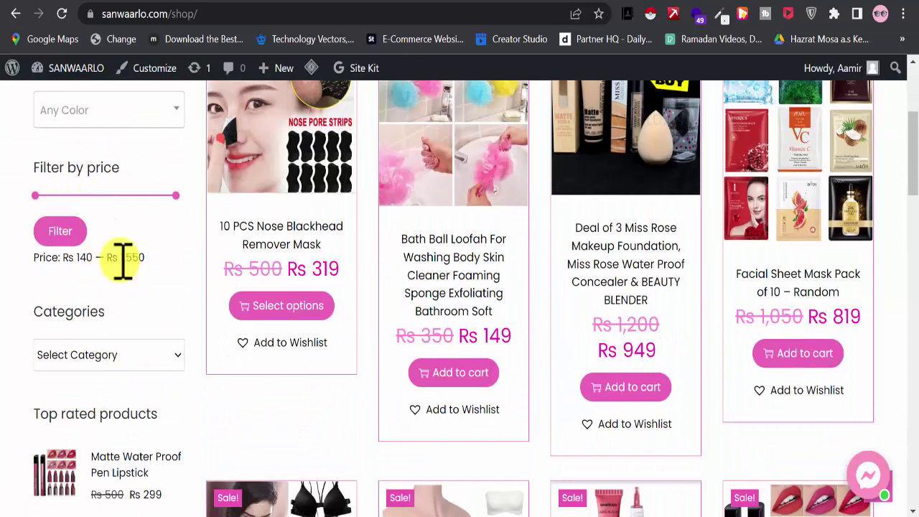
Step: Filter the shop's products to prices from Rs 1,180 to Rs 1,550 and view the matching items
{"action": "mouse_move", "coordinate": [175, 196]}
{"action": "left_mouse_down"}
{"action": "mouse_move", "coordinate": [71, 196]}
{"action": "mouse_move", "coordinate": [176, 198]}
{"action": "left_mouse_up"}
{"action": "left_click_drag", "start_coordinate": [36, 195], "coordinate": [134, 197]}
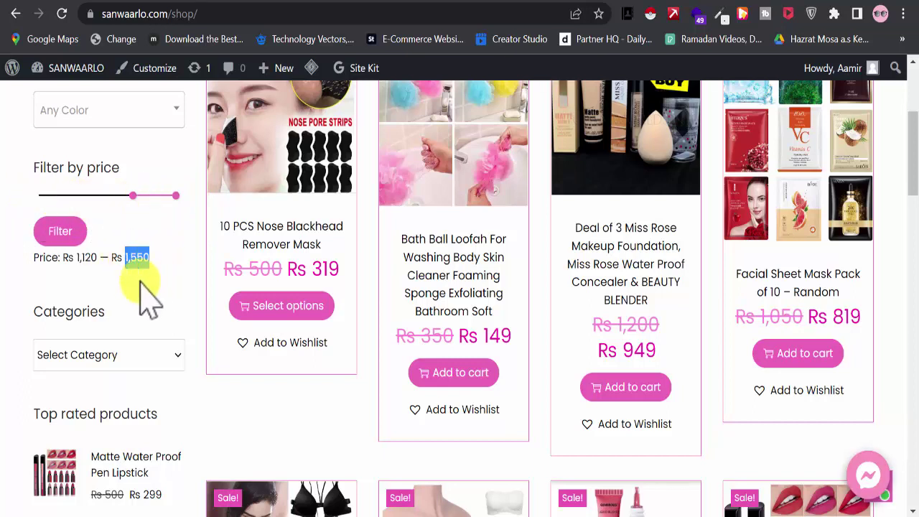
{"action": "left_click_drag", "start_coordinate": [137, 195], "coordinate": [143, 195]}
{"action": "left_click", "coordinate": [79, 236]}
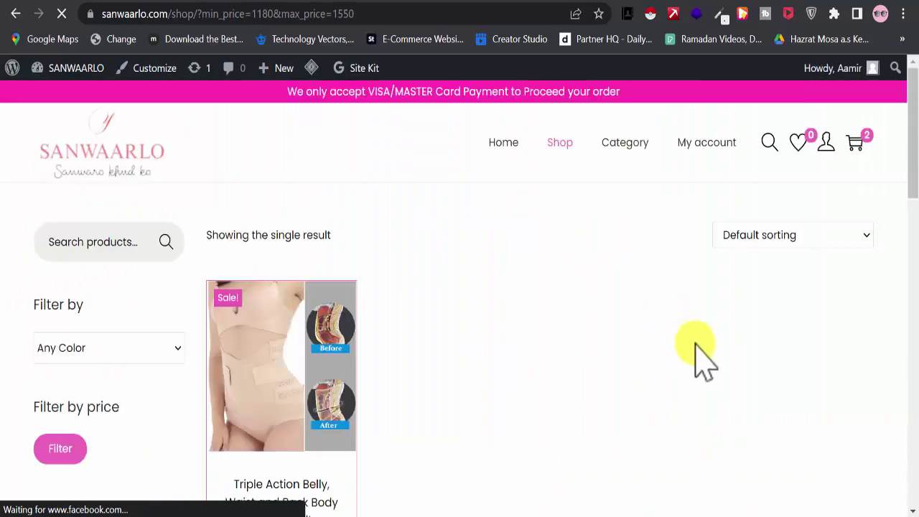
{"action": "scroll", "coordinate": [538, 365], "scroll_direction": "down", "scroll_amount": 4}
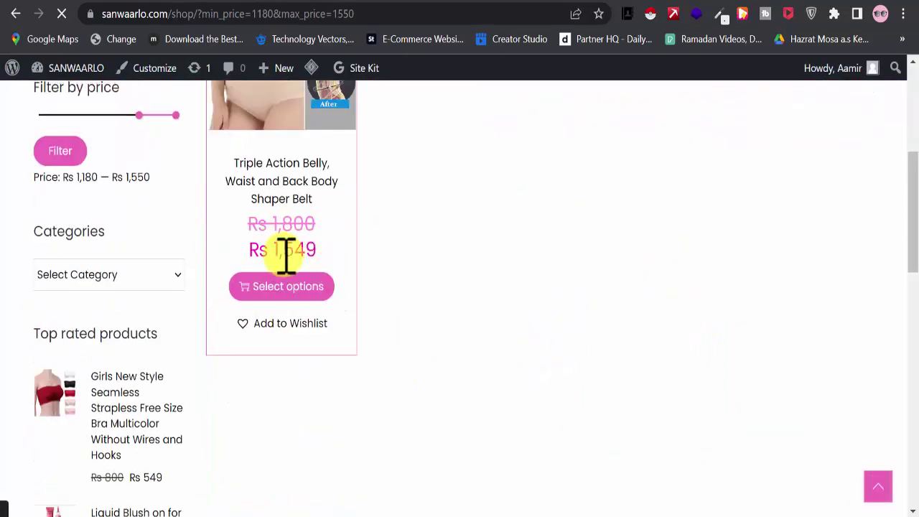
{"action": "scroll", "coordinate": [316, 237], "scroll_direction": "up", "scroll_amount": 2}
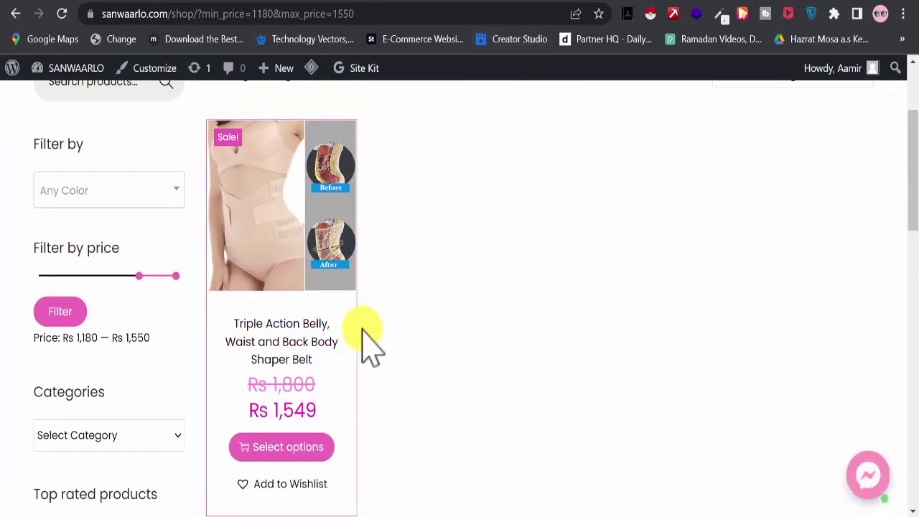
Step: Return to the PayFast application form and enter 1550 as the average per transaction amount
{"action": "left_click", "coordinate": [524, 1]}
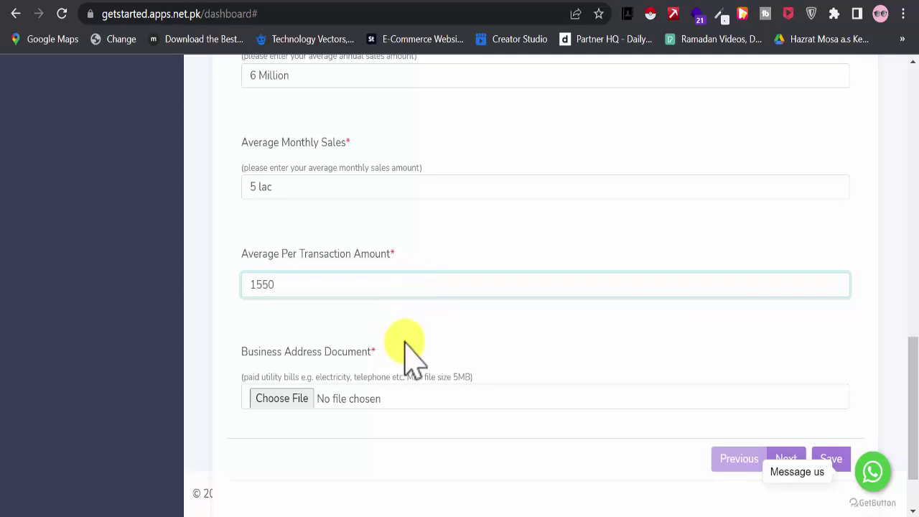
{"action": "scroll", "coordinate": [402, 356], "scroll_direction": "down", "scroll_amount": 2}
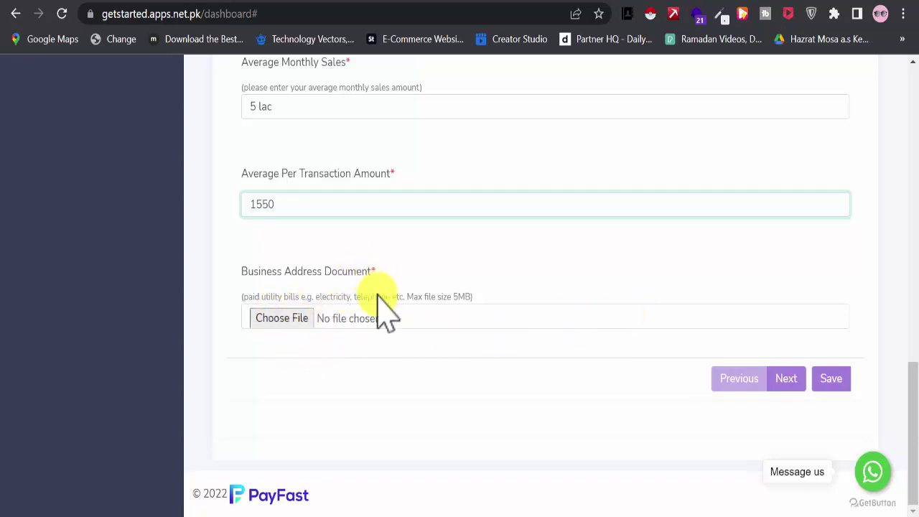
{"action": "scroll", "coordinate": [345, 333], "scroll_direction": "up", "scroll_amount": 2}
{"action": "scroll", "coordinate": [406, 373], "scroll_direction": "down", "scroll_amount": 2}
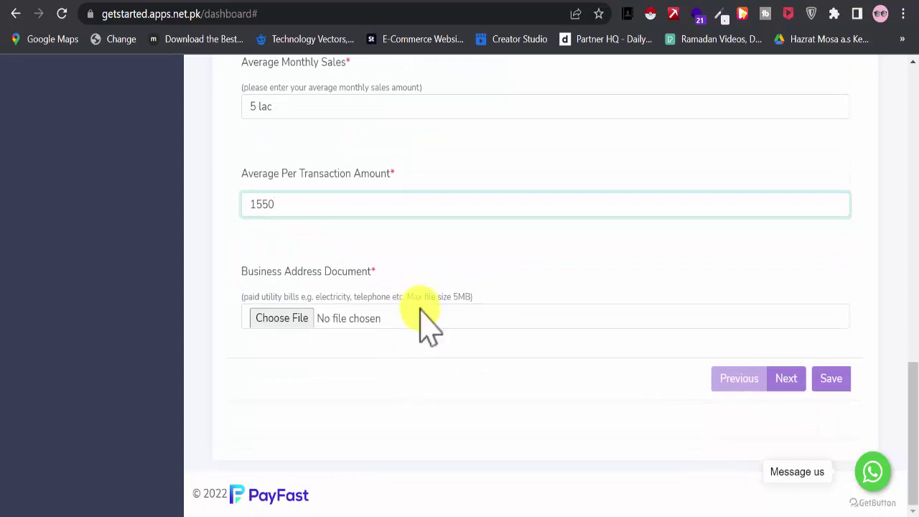
{"action": "left_click", "coordinate": [293, 322]}
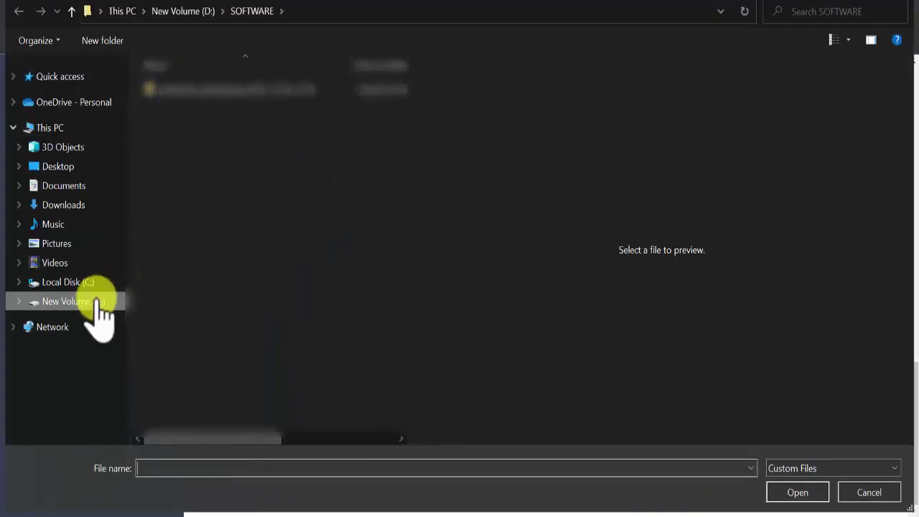
{"action": "left_click", "coordinate": [79, 301]}
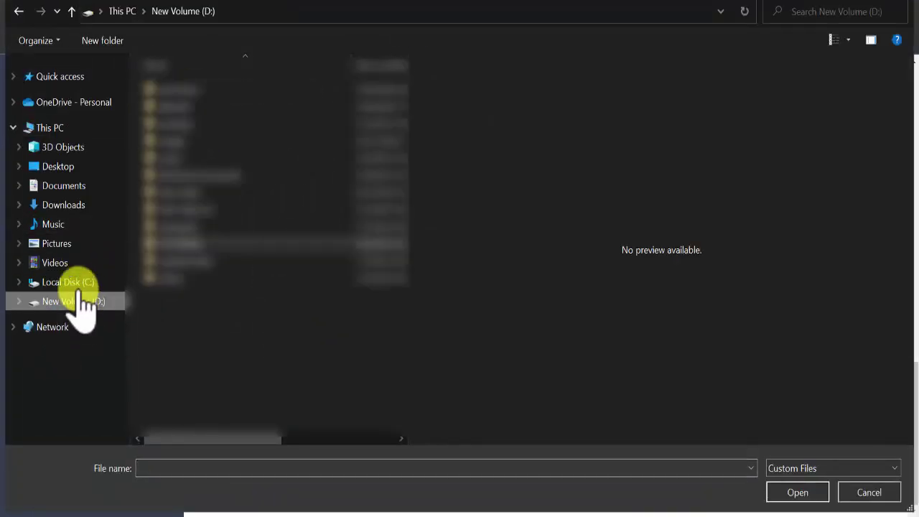
{"action": "left_click", "coordinate": [183, 227]}
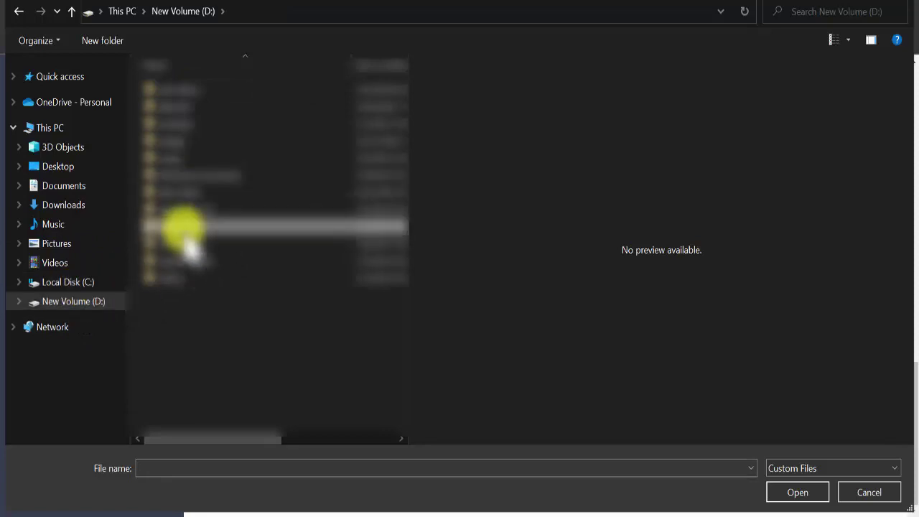
{"action": "double_click", "coordinate": [185, 234]}
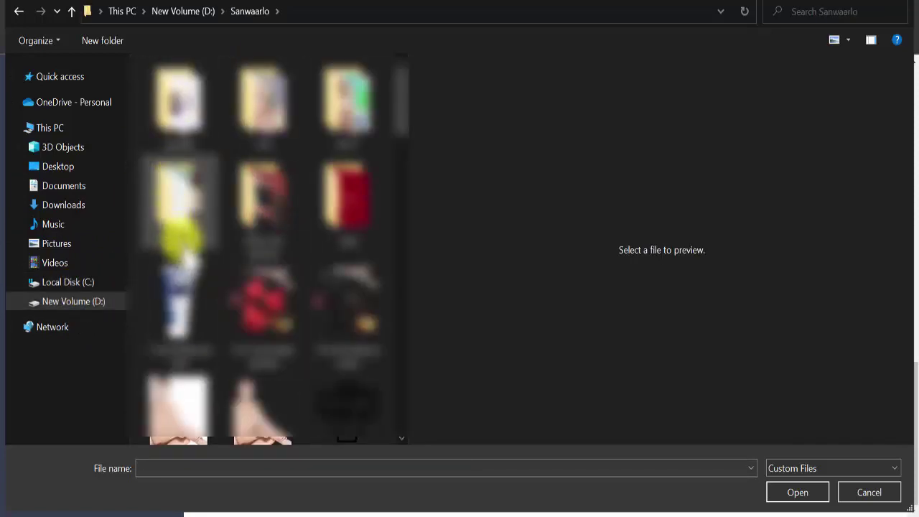
{"action": "scroll", "coordinate": [209, 288], "scroll_direction": "down", "scroll_amount": 3}
{"action": "scroll", "coordinate": [219, 294], "scroll_direction": "up", "scroll_amount": 3}
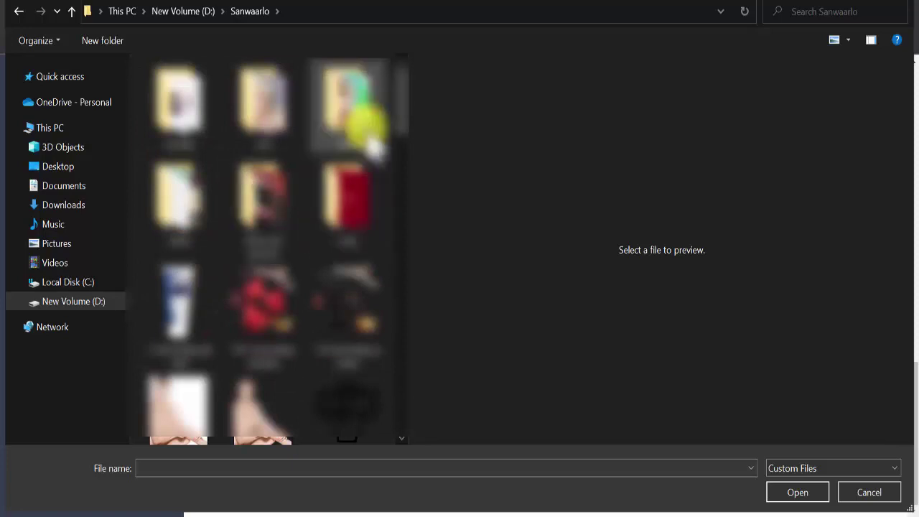
{"action": "scroll", "coordinate": [223, 309], "scroll_direction": "down", "scroll_amount": 5}
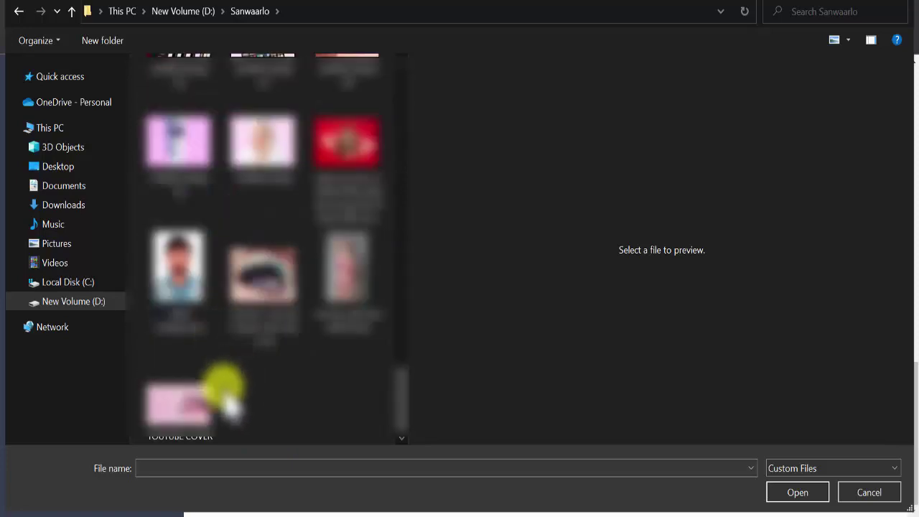
{"action": "scroll", "coordinate": [219, 263], "scroll_direction": "up", "scroll_amount": 10}
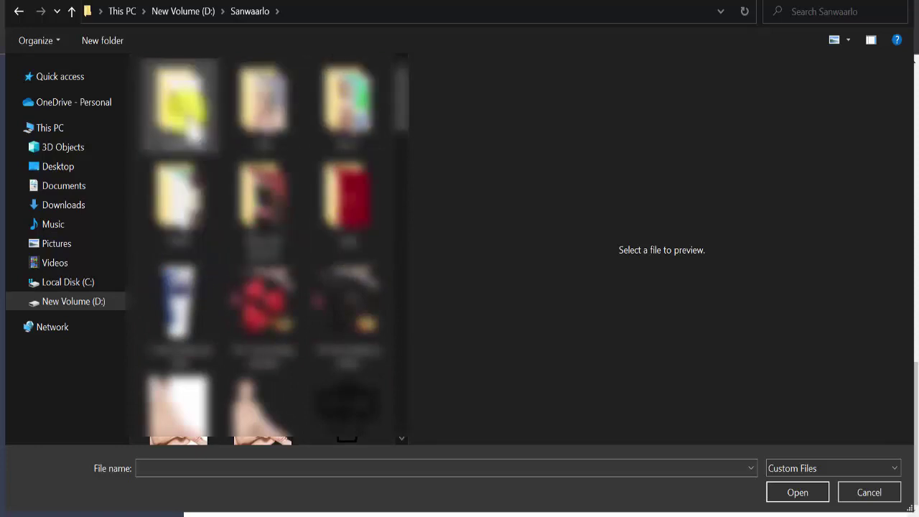
{"action": "left_click", "coordinate": [97, 300]}
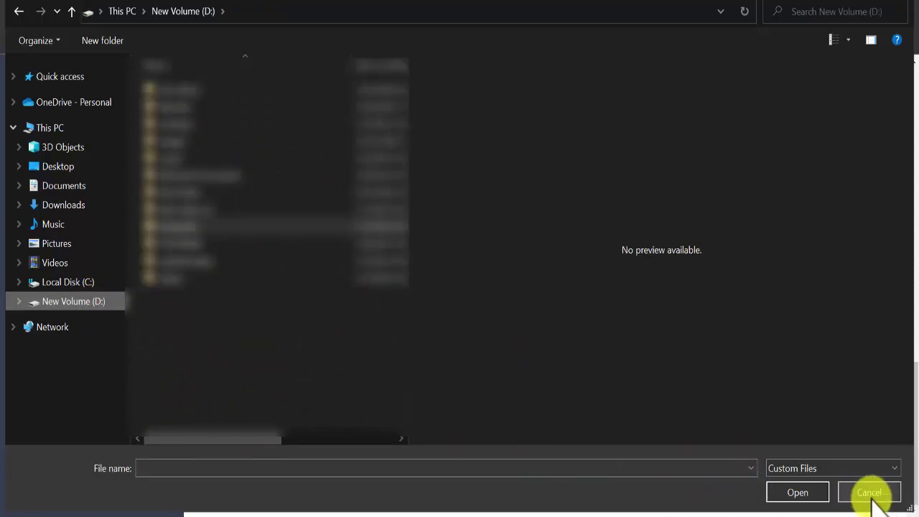
{"action": "left_click", "coordinate": [869, 493]}
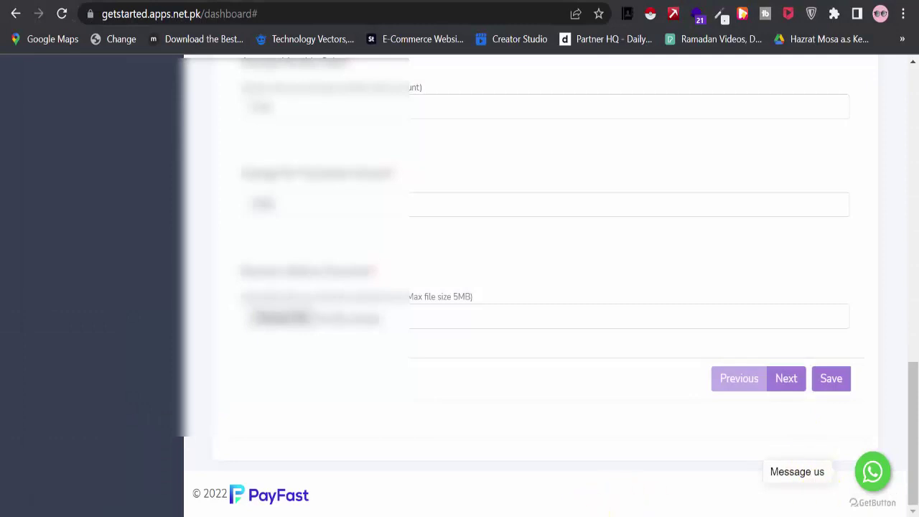
{"action": "left_click", "coordinate": [867, 476]}
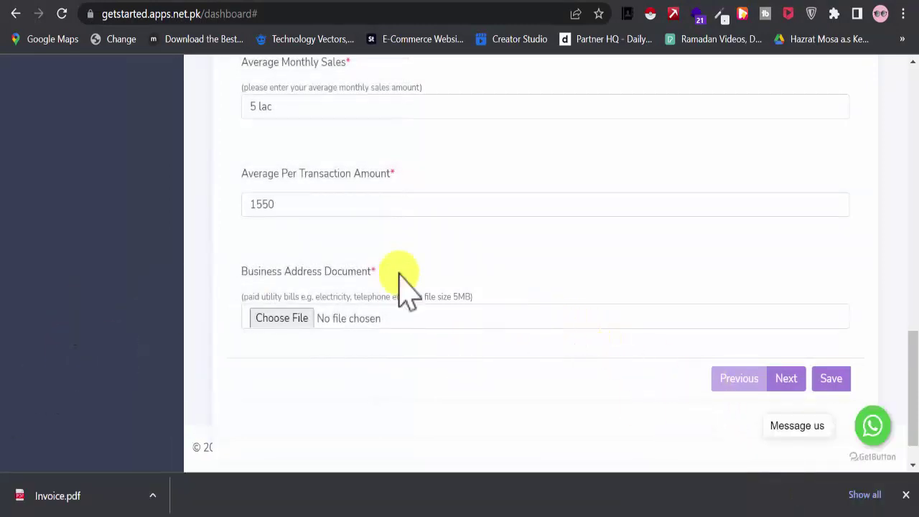
Step: View the PTCL e-bill message in Gmail and the PTCL Bill page, and return to the PayFast application form
{"action": "left_click", "coordinate": [335, 1]}
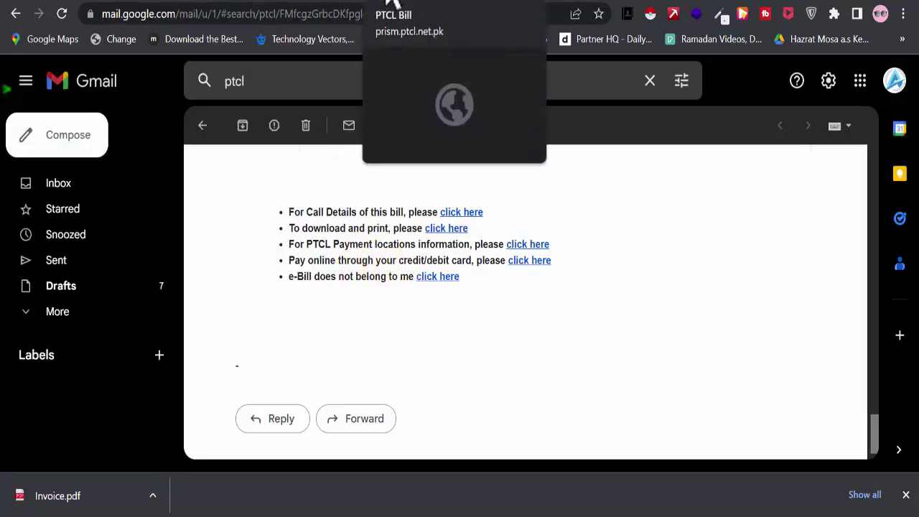
{"action": "left_click", "coordinate": [392, 1]}
{"action": "left_click", "coordinate": [450, 2]}
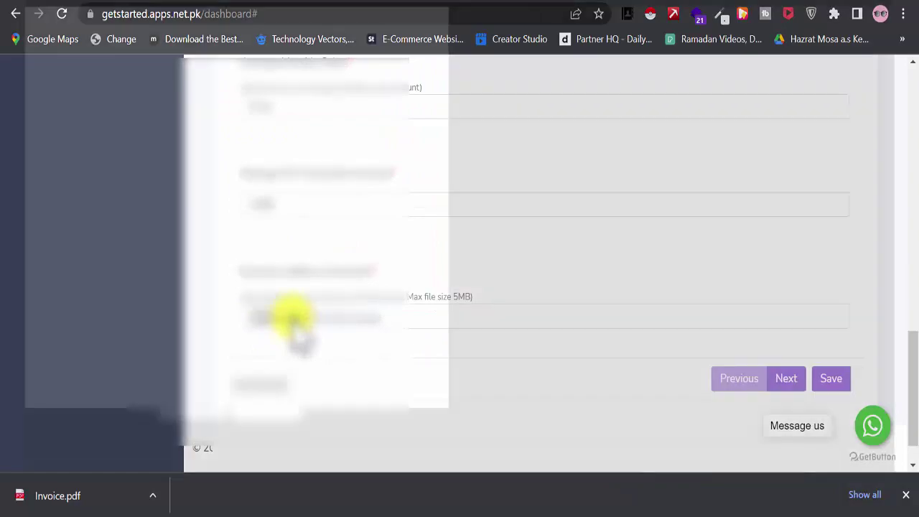
{"action": "left_click", "coordinate": [291, 318]}
{"action": "left_click", "coordinate": [79, 302]}
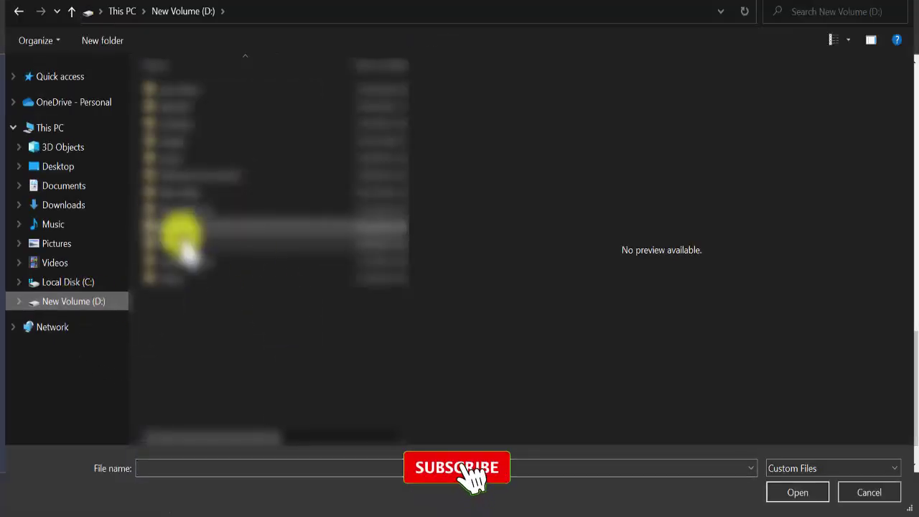
{"action": "double_click", "coordinate": [198, 241]}
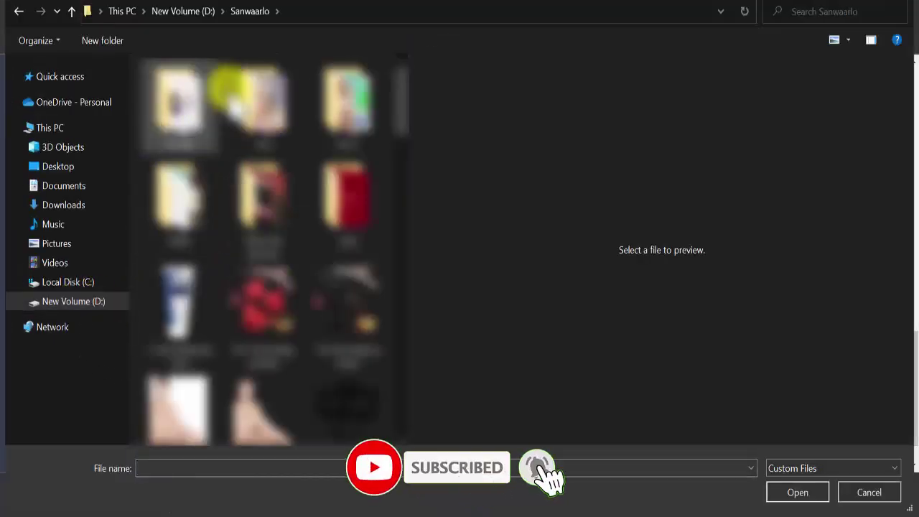
{"action": "scroll", "coordinate": [338, 331], "scroll_direction": "down", "scroll_amount": 3}
{"action": "scroll", "coordinate": [333, 326], "scroll_direction": "down", "scroll_amount": 10}
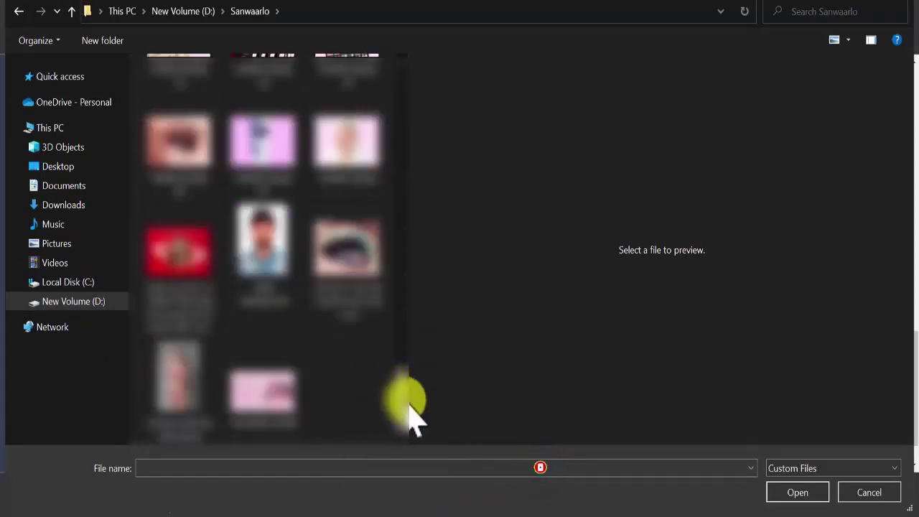
{"action": "left_click_drag", "start_coordinate": [409, 410], "coordinate": [377, 108]}
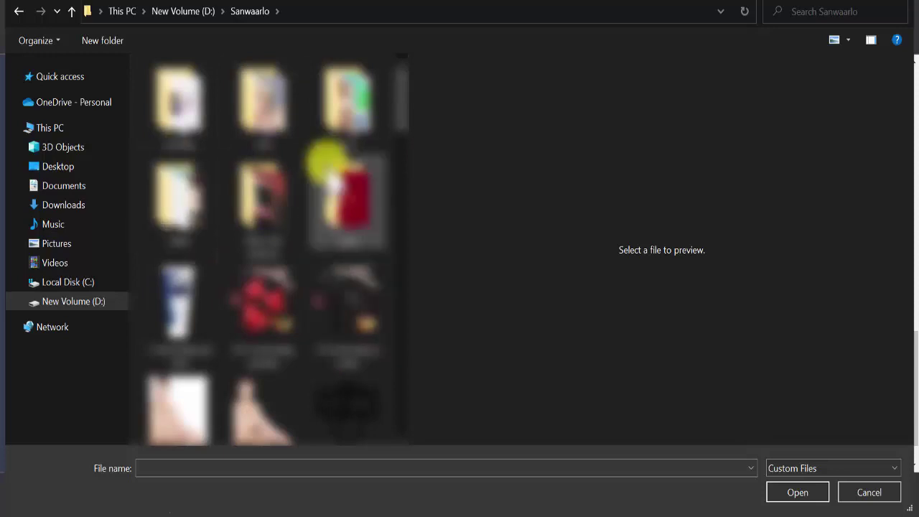
{"action": "scroll", "coordinate": [316, 258], "scroll_direction": "down", "scroll_amount": 6}
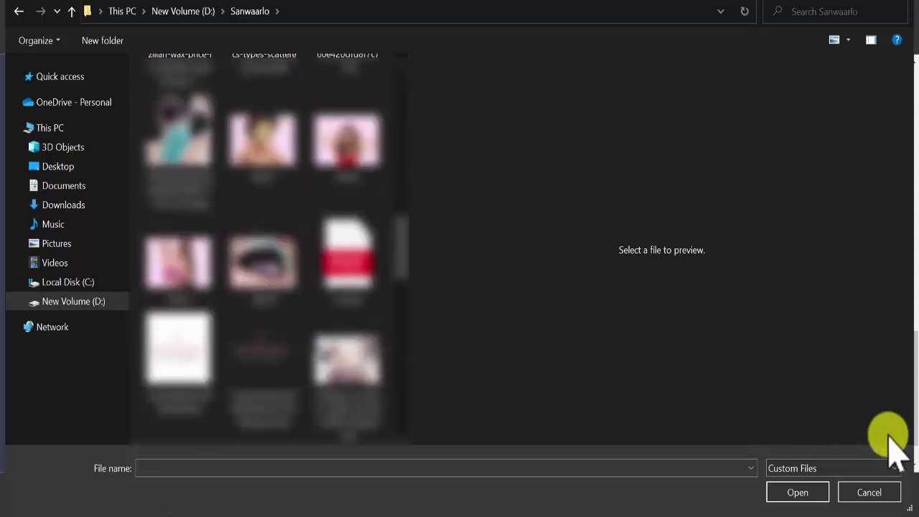
{"action": "left_click", "coordinate": [869, 493]}
Step: Attach the downloaded Invoice.pdf as the Business Address Document
{"action": "left_click_drag", "start_coordinate": [20, 503], "coordinate": [135, 437]}
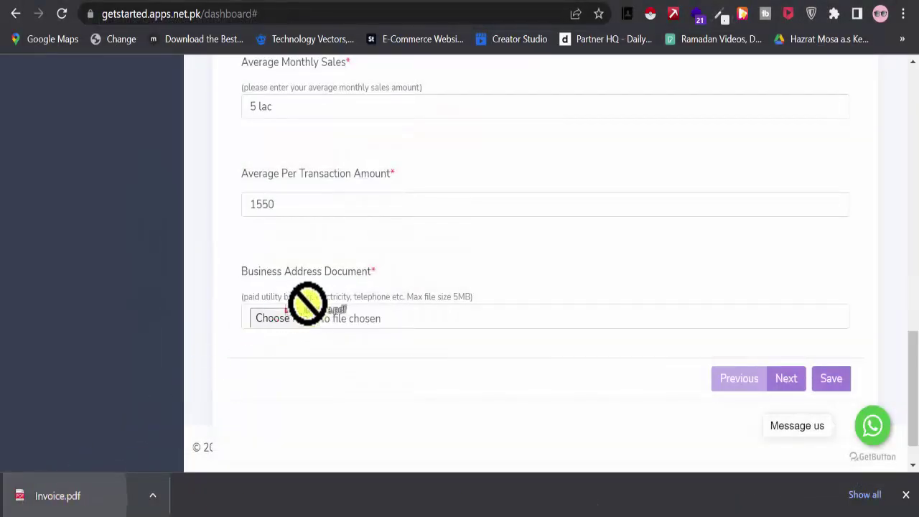
{"action": "left_click_drag", "start_coordinate": [284, 307], "coordinate": [365, 352]}
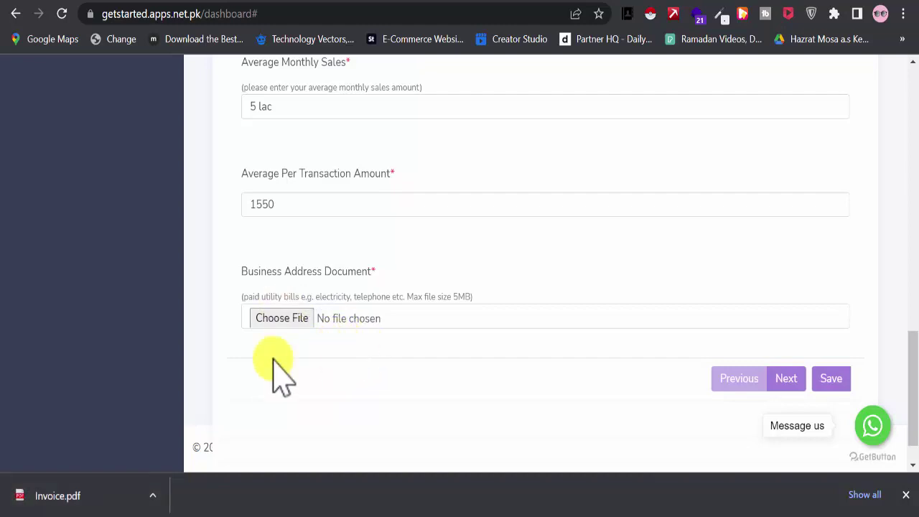
{"action": "left_click_drag", "start_coordinate": [86, 503], "coordinate": [400, 325]}
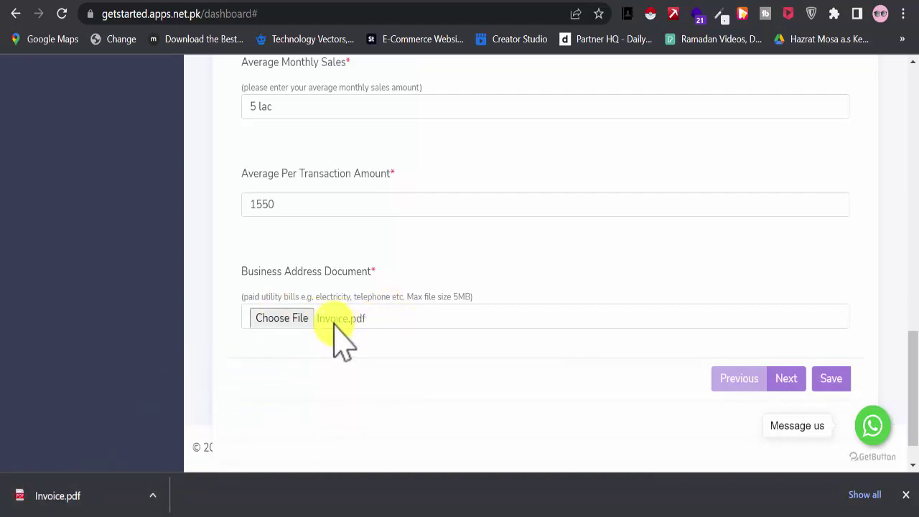
Step: Save the completed Business Details information and confirm the save
{"action": "left_click", "coordinate": [786, 379]}
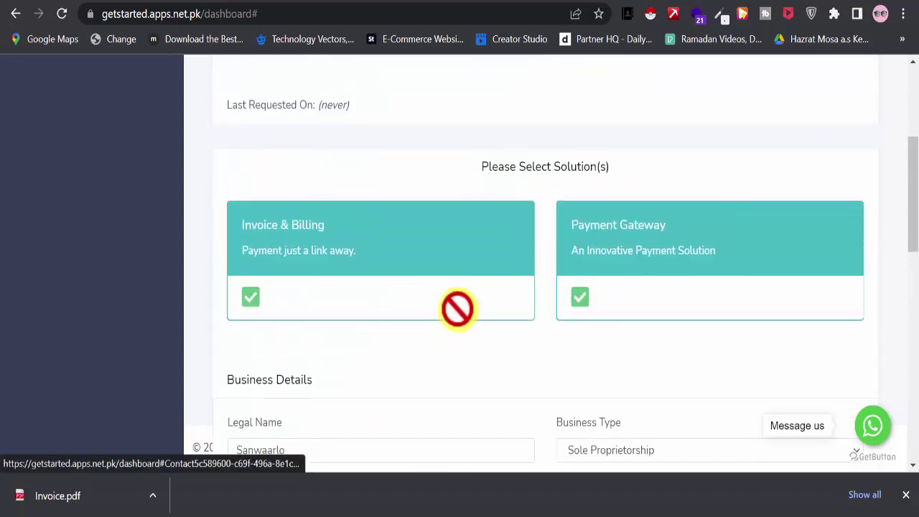
{"action": "scroll", "coordinate": [457, 311], "scroll_direction": "down", "scroll_amount": 5}
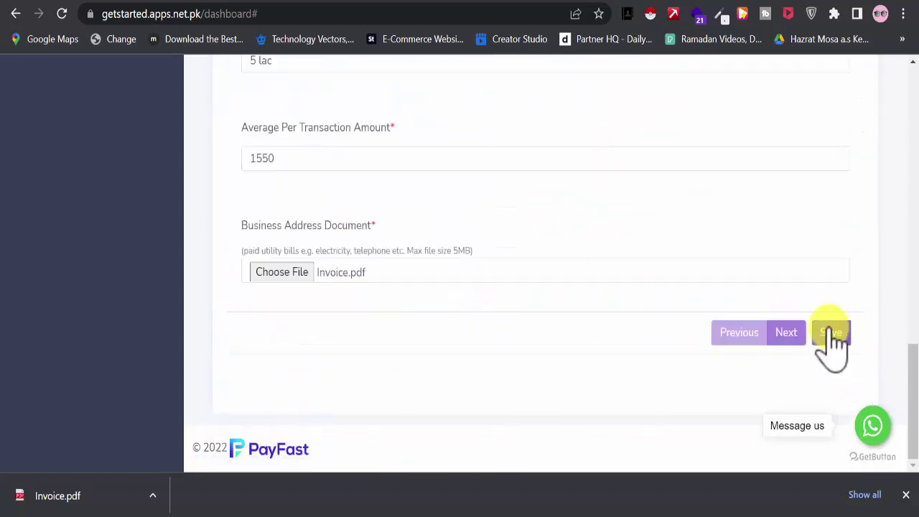
{"action": "left_click", "coordinate": [833, 336]}
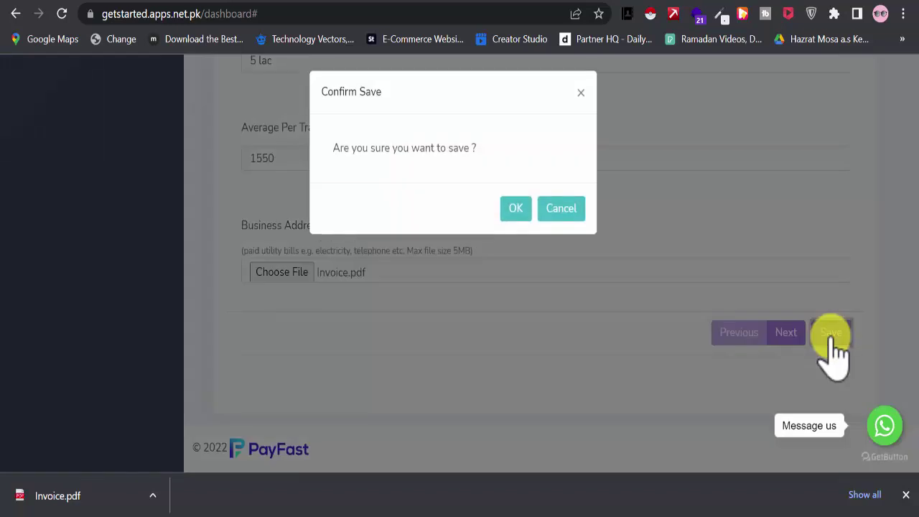
{"action": "left_click", "coordinate": [516, 217]}
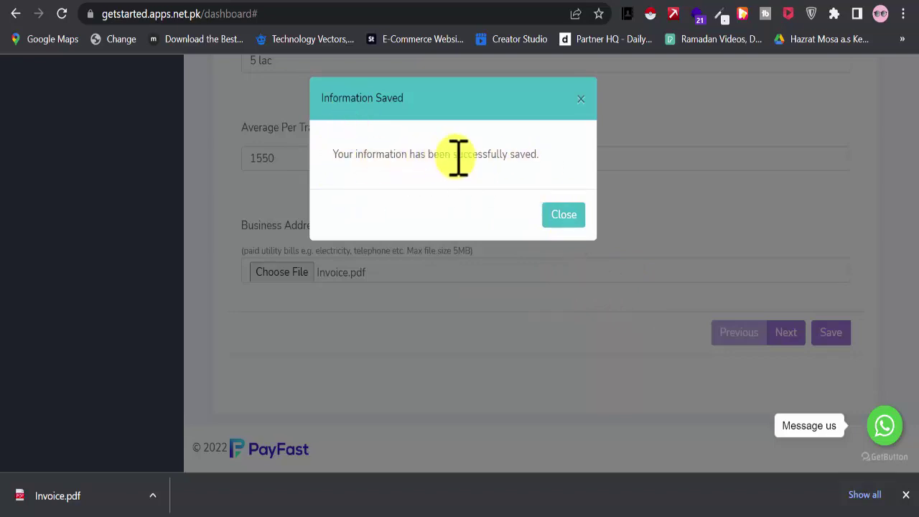
{"action": "left_click", "coordinate": [564, 221]}
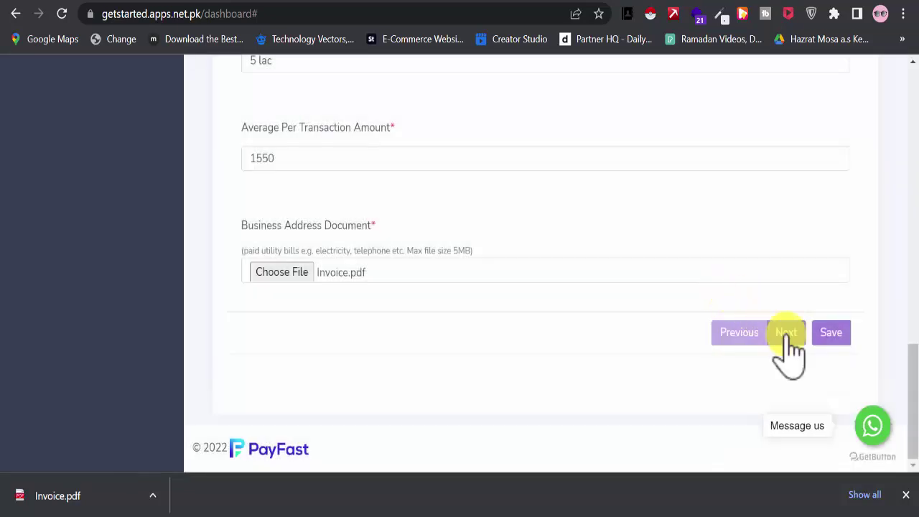
Step: Review the Business Details entries and advance the application to the Documents section
{"action": "scroll", "coordinate": [611, 280], "scroll_direction": "up", "scroll_amount": 10}
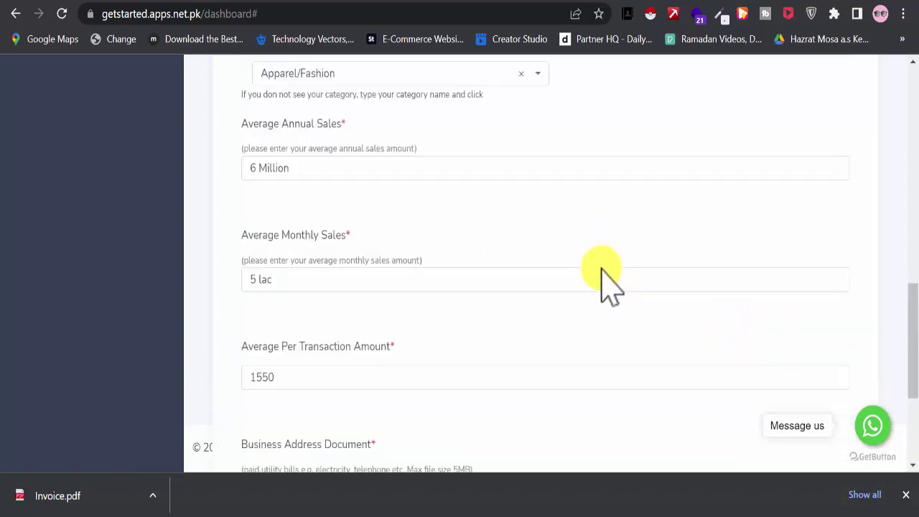
{"action": "scroll", "coordinate": [488, 294], "scroll_direction": "down", "scroll_amount": 3}
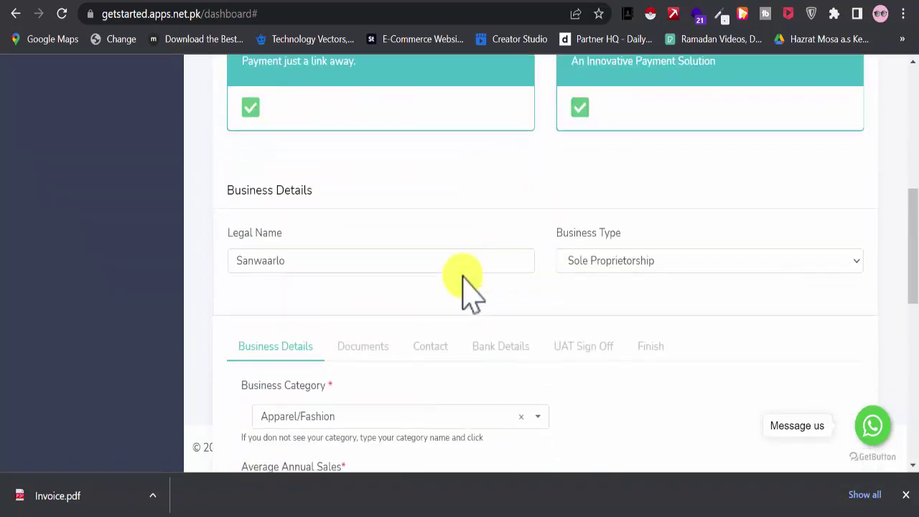
{"action": "scroll", "coordinate": [449, 263], "scroll_direction": "up", "scroll_amount": 2}
{"action": "scroll", "coordinate": [452, 264], "scroll_direction": "down", "scroll_amount": 7}
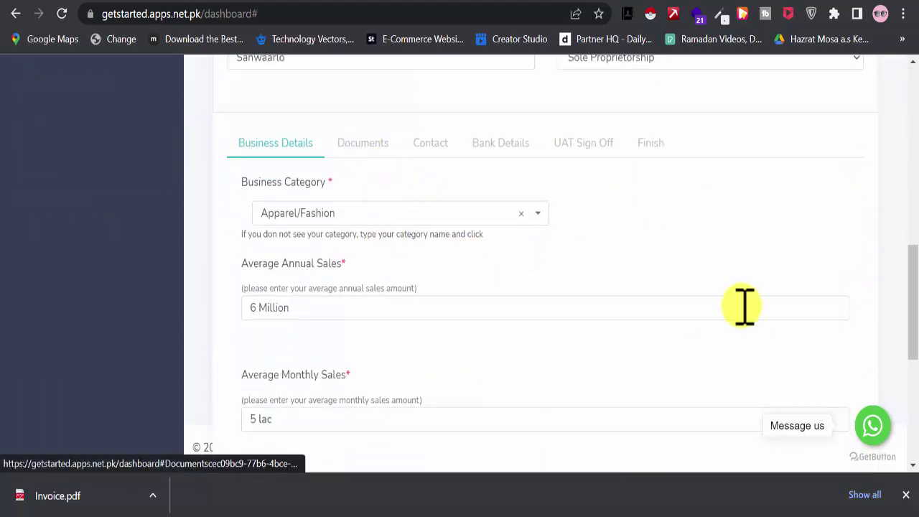
{"action": "scroll", "coordinate": [740, 308], "scroll_direction": "down", "scroll_amount": 5}
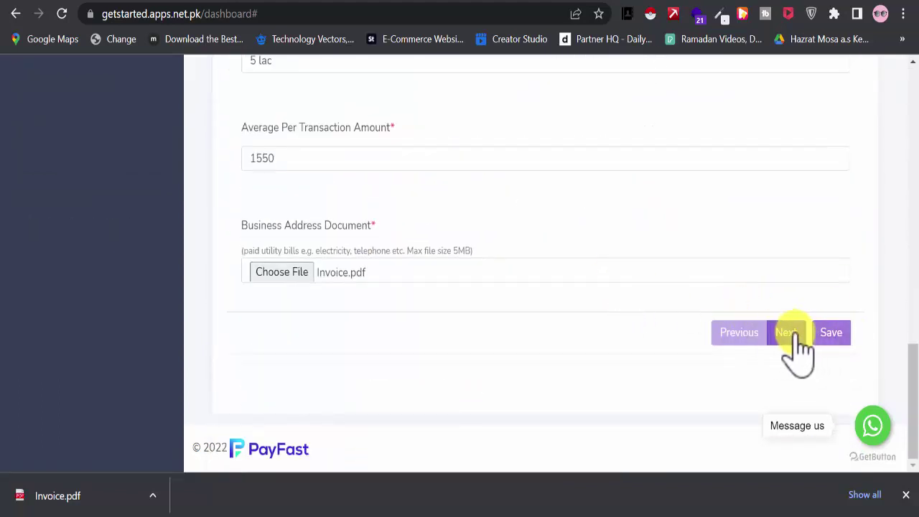
{"action": "left_click", "coordinate": [786, 339]}
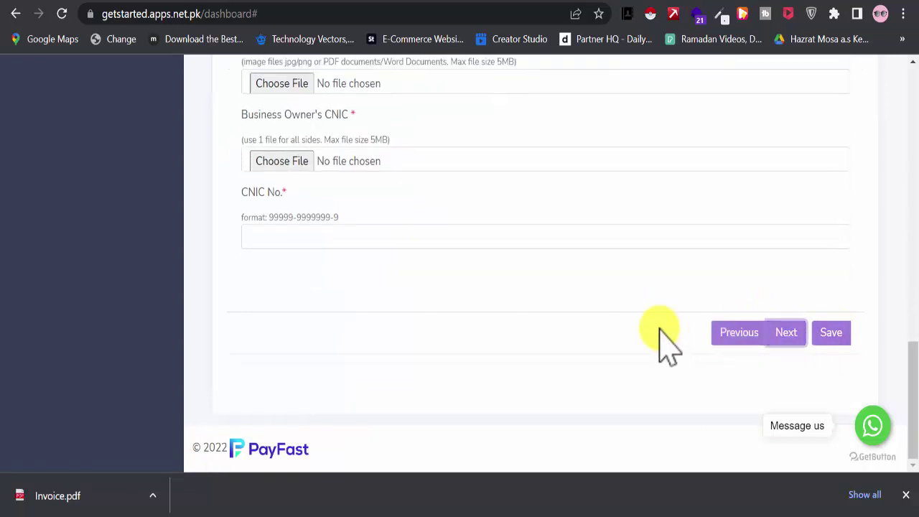
Step: Enter the business's National Tax Number in the NTN field of the Documents section
{"action": "scroll", "coordinate": [523, 297], "scroll_direction": "up", "scroll_amount": 4}
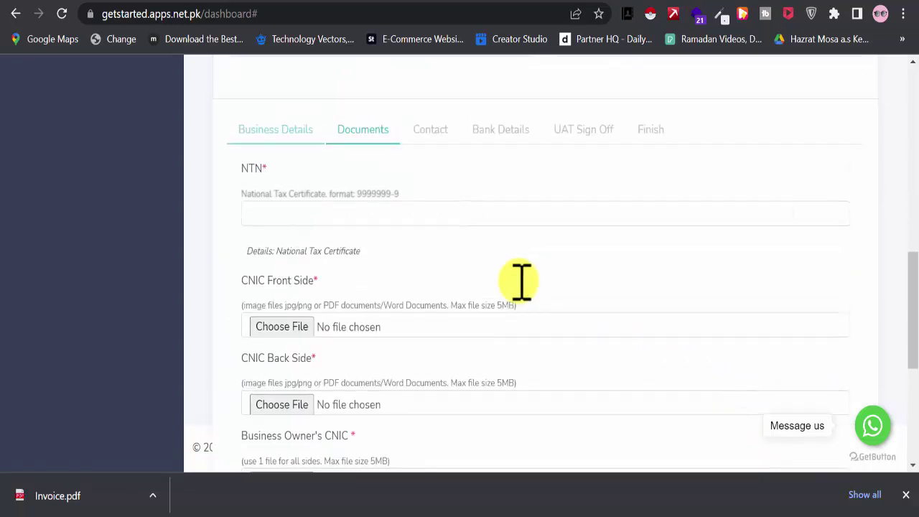
{"action": "left_click", "coordinate": [427, 216]}
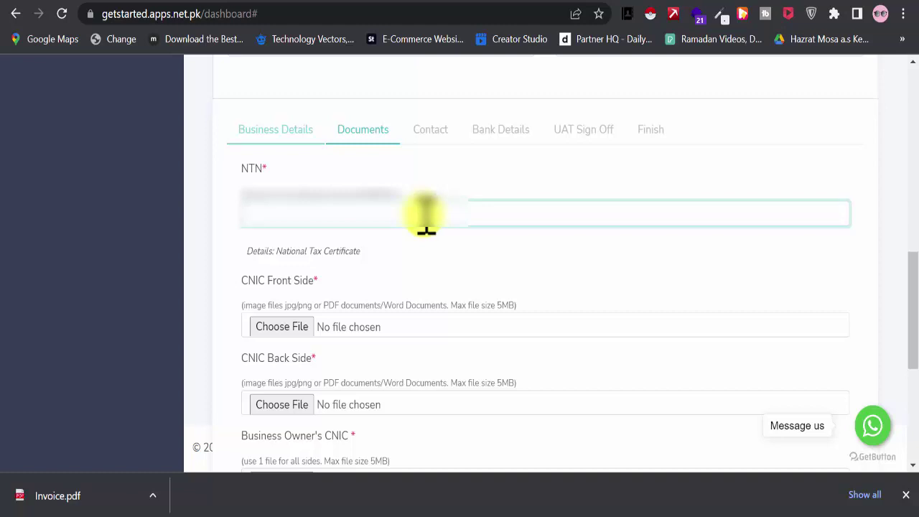
{"action": "left_click", "coordinate": [688, 513]}
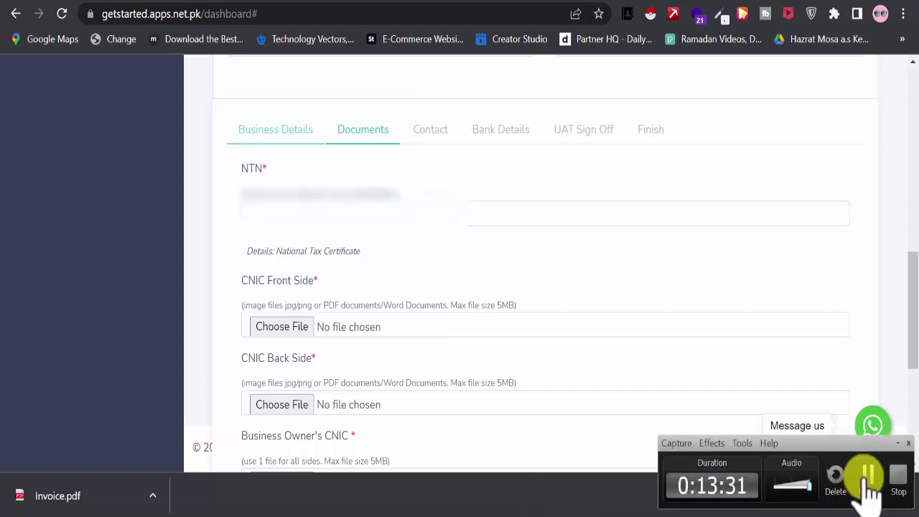
{"action": "left_click", "coordinate": [864, 478]}
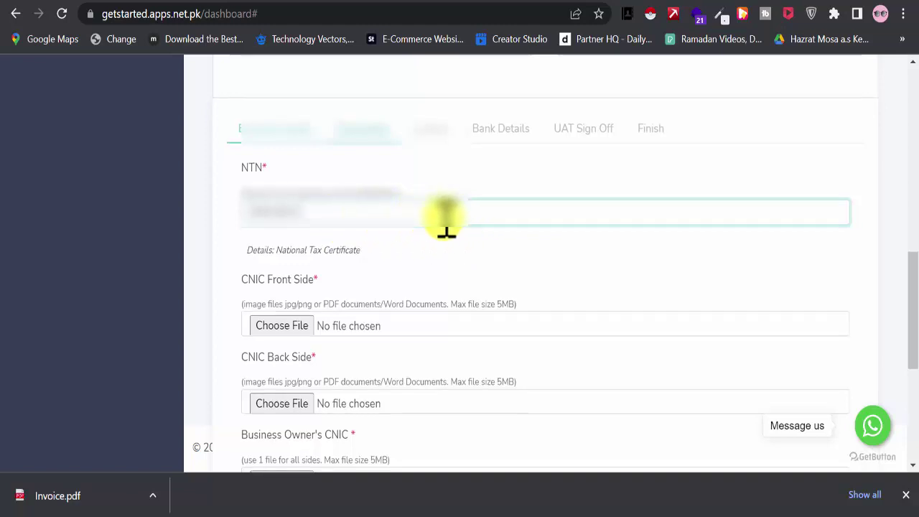
Step: Open the file selection for the CNIC Front Side document
{"action": "scroll", "coordinate": [446, 215], "scroll_direction": "down", "scroll_amount": 1}
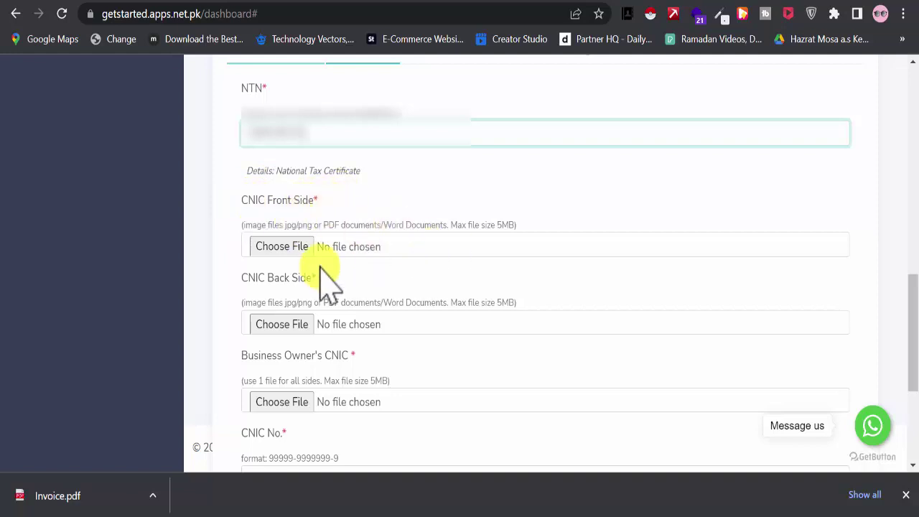
{"action": "left_click", "coordinate": [290, 248]}
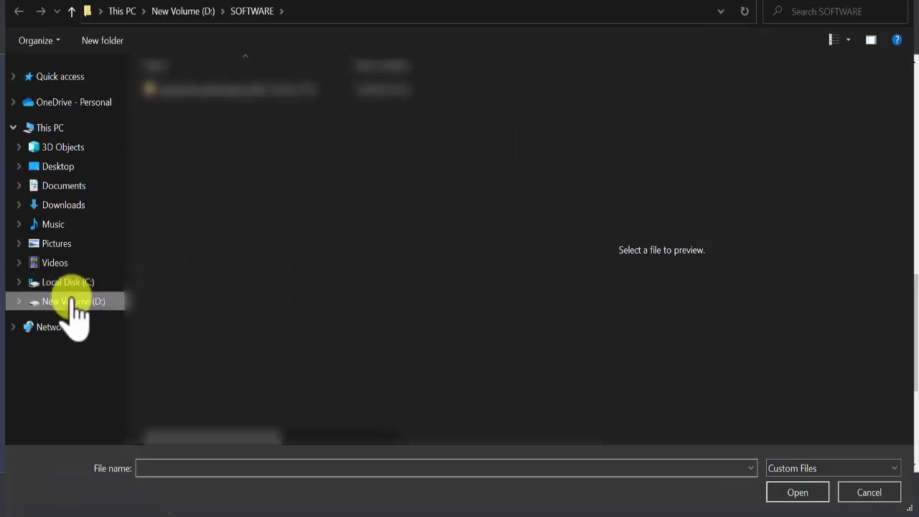
{"action": "left_click", "coordinate": [89, 302]}
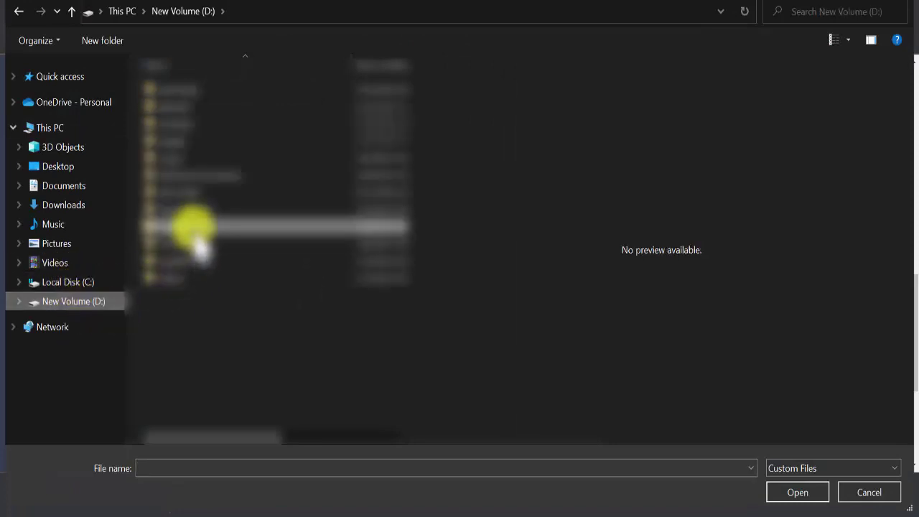
{"action": "double_click", "coordinate": [194, 234]}
{"action": "scroll", "coordinate": [226, 188], "scroll_direction": "down", "scroll_amount": 10}
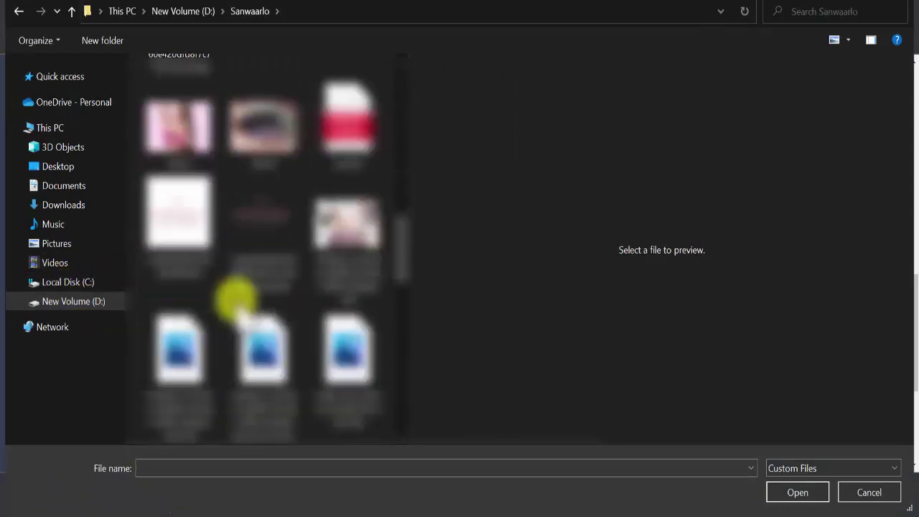
{"action": "scroll", "coordinate": [239, 327], "scroll_direction": "up", "scroll_amount": 10}
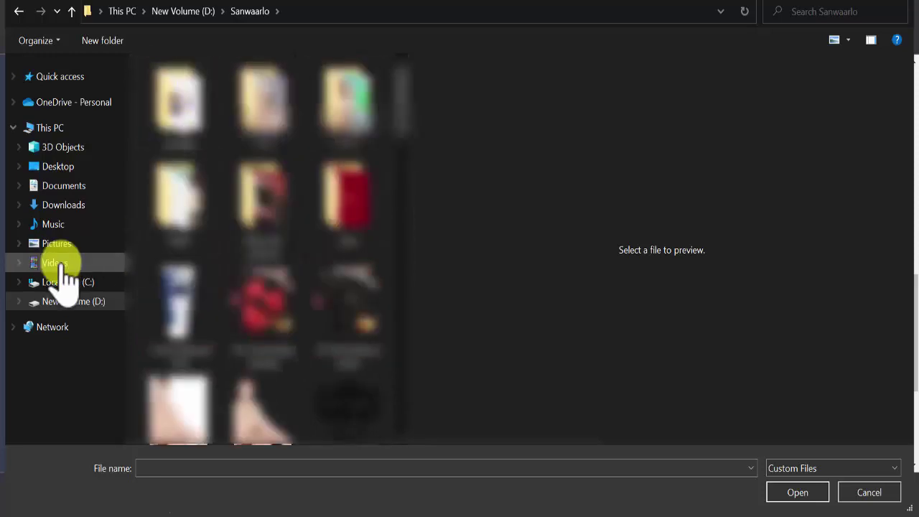
Step: Browse on drive D: to Merchant Documents > 2022 > December > Swanwaarlo
{"action": "left_click", "coordinate": [86, 302]}
{"action": "double_click", "coordinate": [191, 180]}
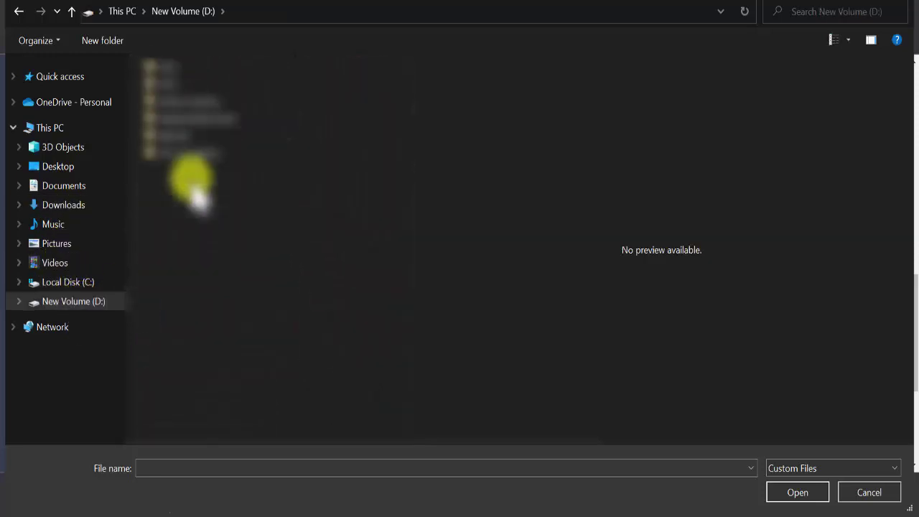
{"action": "double_click", "coordinate": [183, 72]}
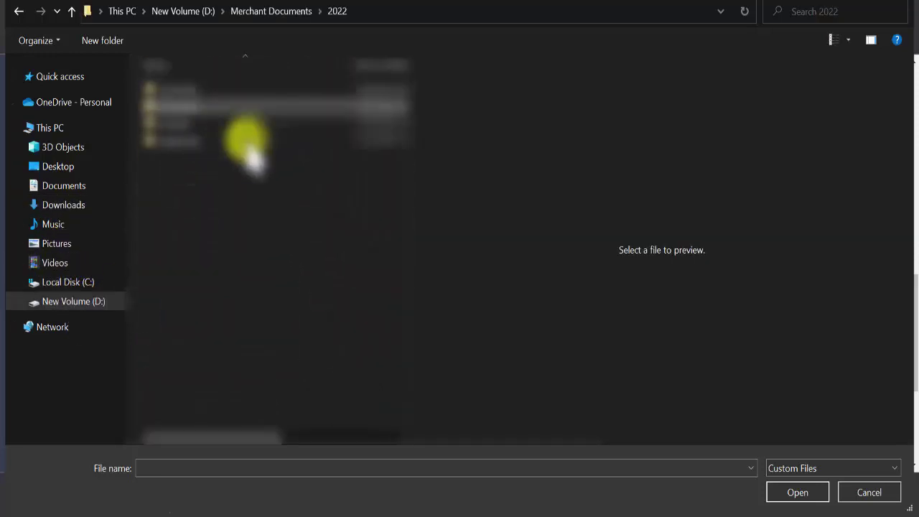
{"action": "double_click", "coordinate": [204, 92]}
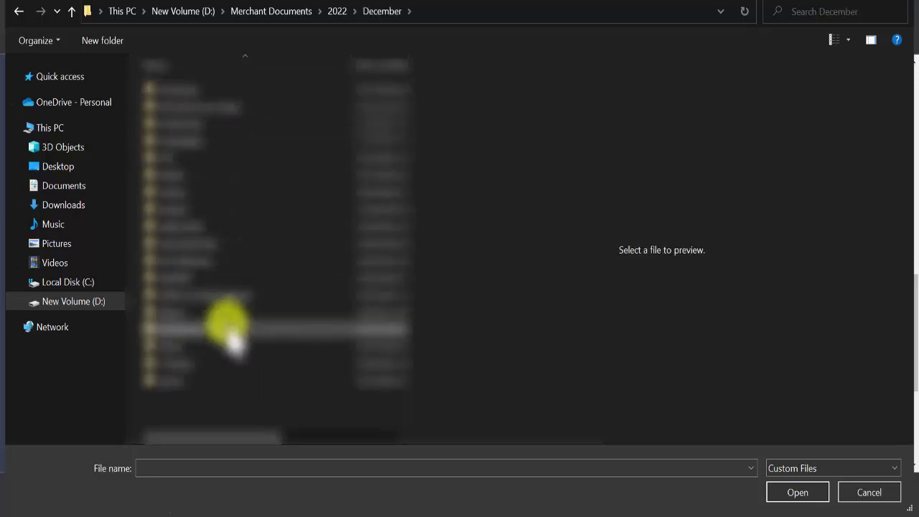
{"action": "double_click", "coordinate": [186, 330]}
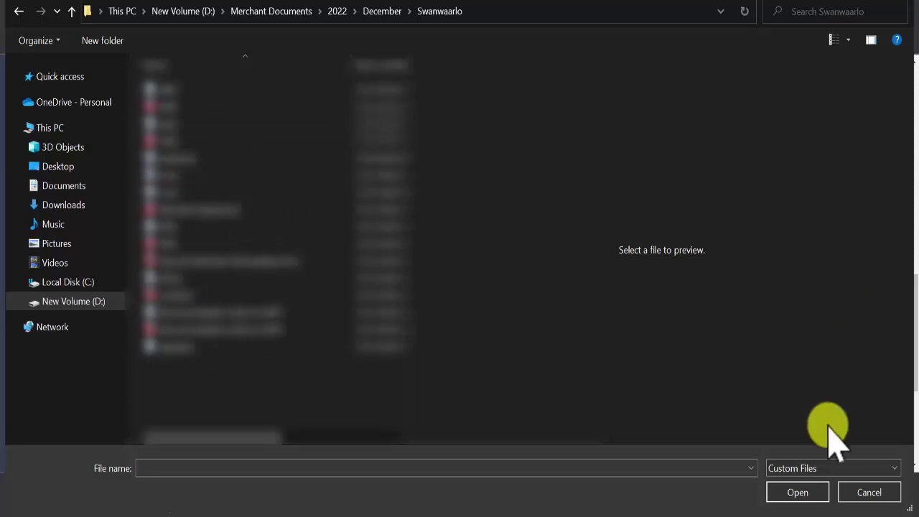
Step: Show the folder's files as medium icons without the preview pane and attach the identity card's front image as CNIC Front Side
{"action": "left_click", "coordinate": [870, 41]}
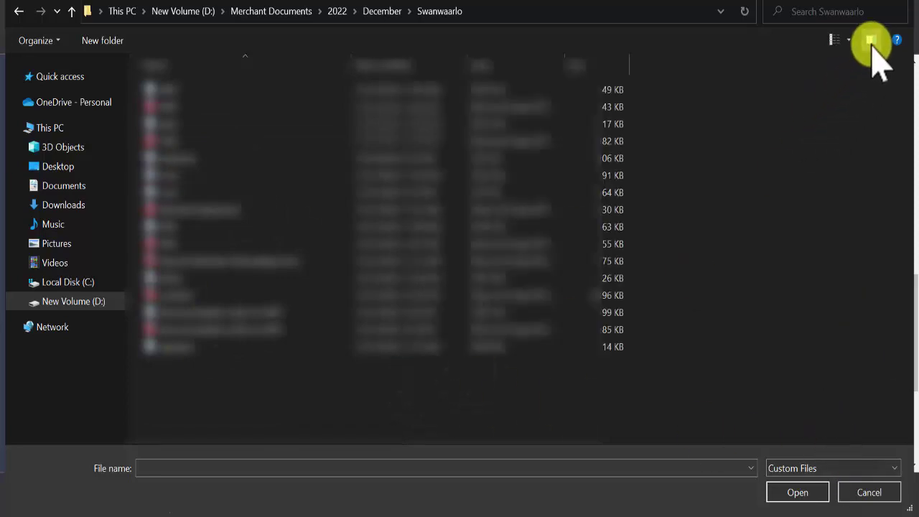
{"action": "left_click", "coordinate": [849, 40]}
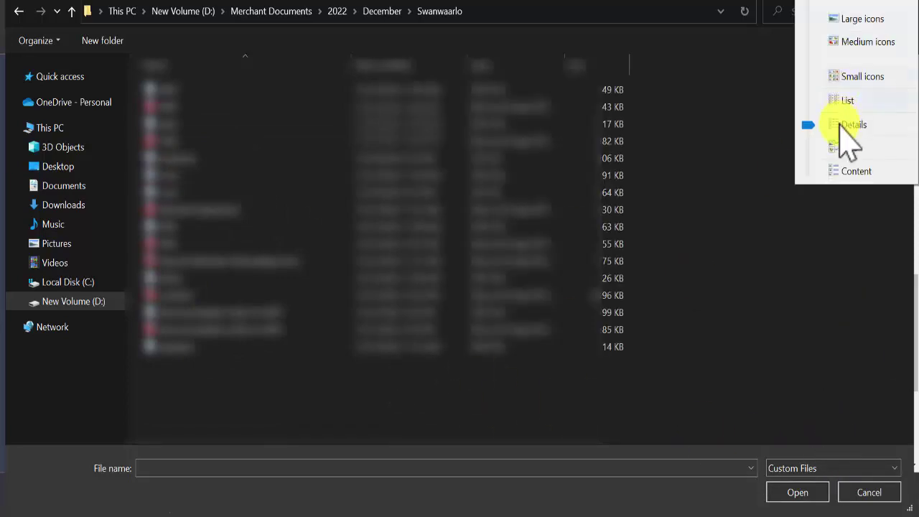
{"action": "left_click", "coordinate": [866, 43]}
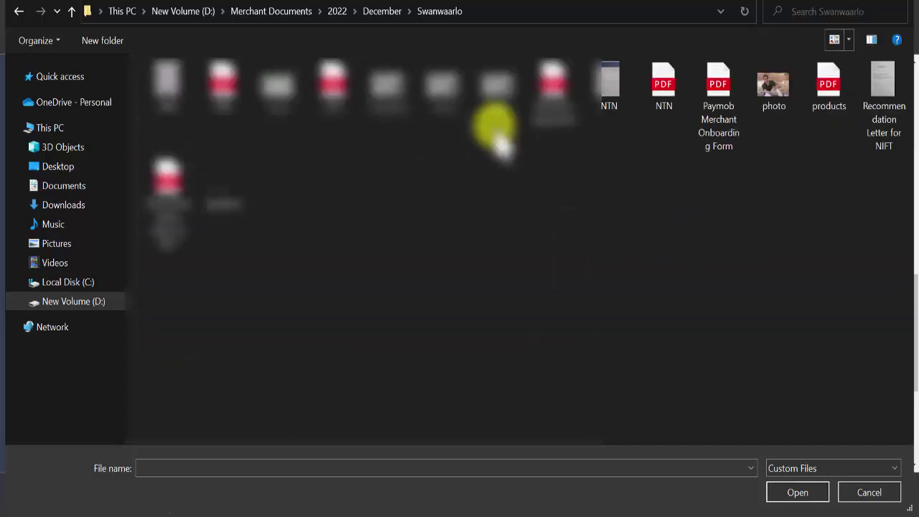
{"action": "left_click", "coordinate": [442, 92]}
{"action": "left_click", "coordinate": [797, 493]}
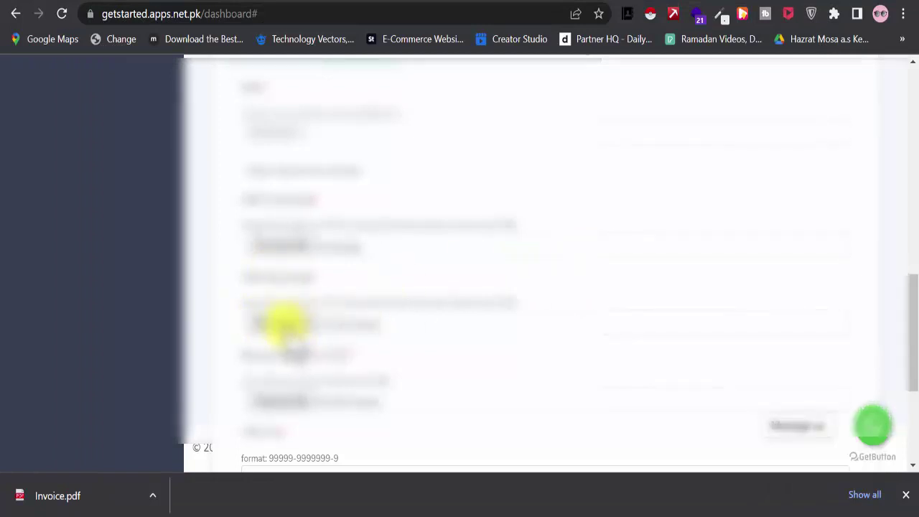
Step: Attach back.jpeg from the Swanwaarlo folder as the CNIC Back Side document
{"action": "left_click", "coordinate": [495, 244]}
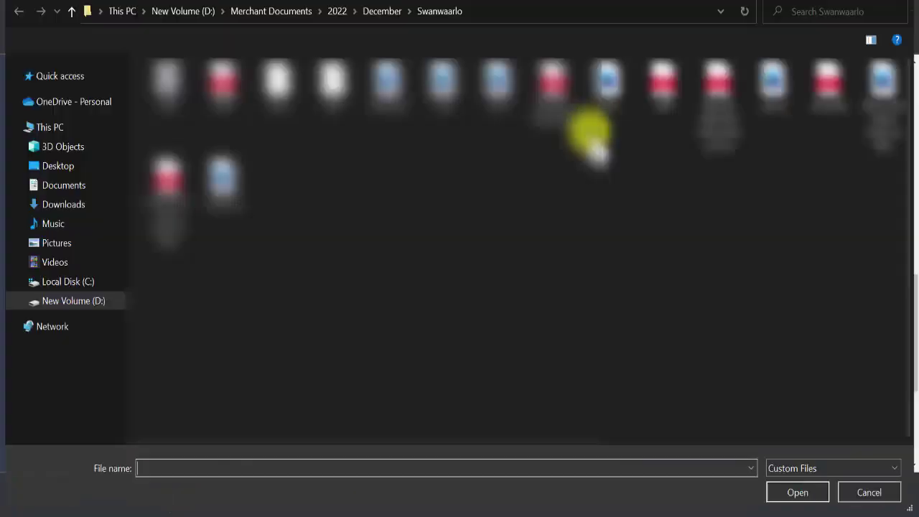
{"action": "left_click", "coordinate": [278, 84]}
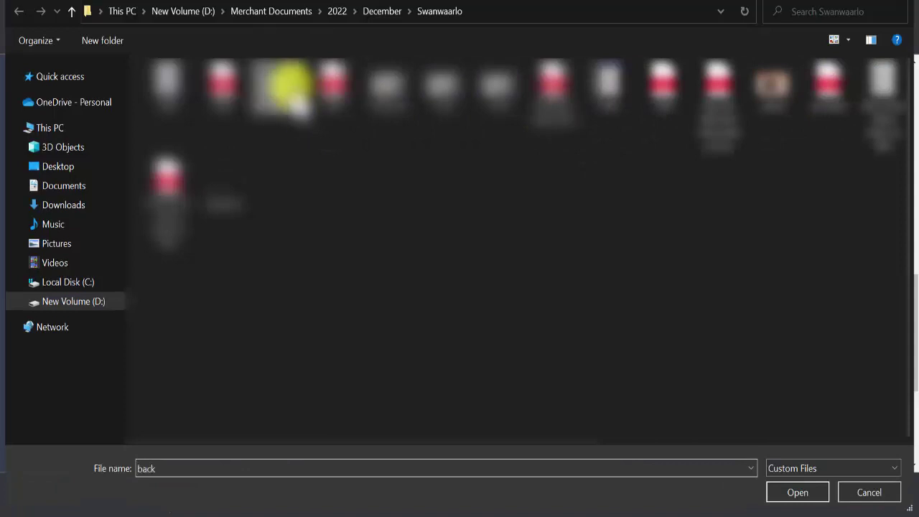
{"action": "left_click", "coordinate": [775, 492]}
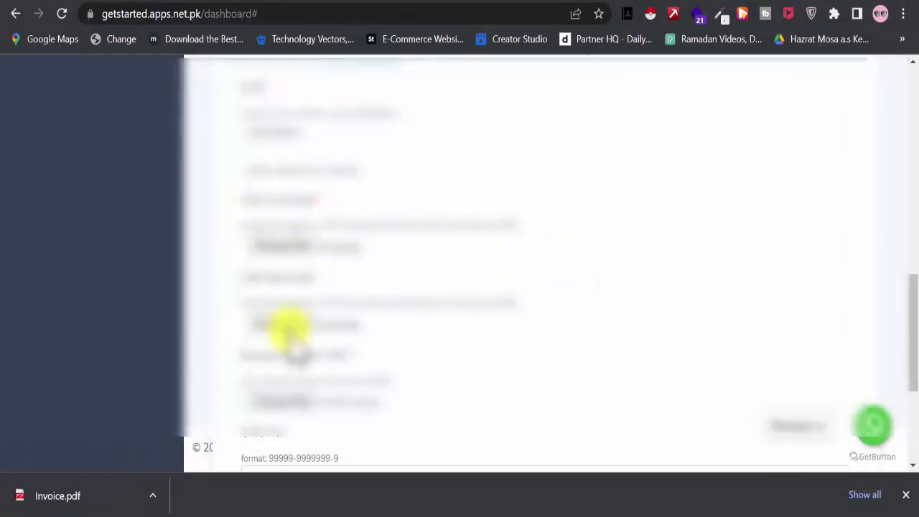
Step: Attach the CNIC PDF from the Swanwaarlo folder as the Business Owner's CNIC document
{"action": "scroll", "coordinate": [581, 349], "scroll_direction": "down", "scroll_amount": 2}
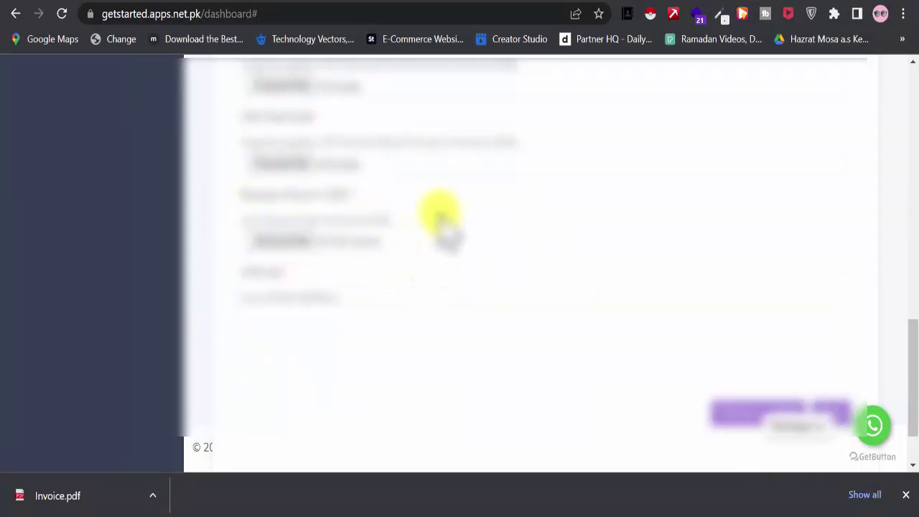
{"action": "scroll", "coordinate": [445, 231], "scroll_direction": "up", "scroll_amount": 1}
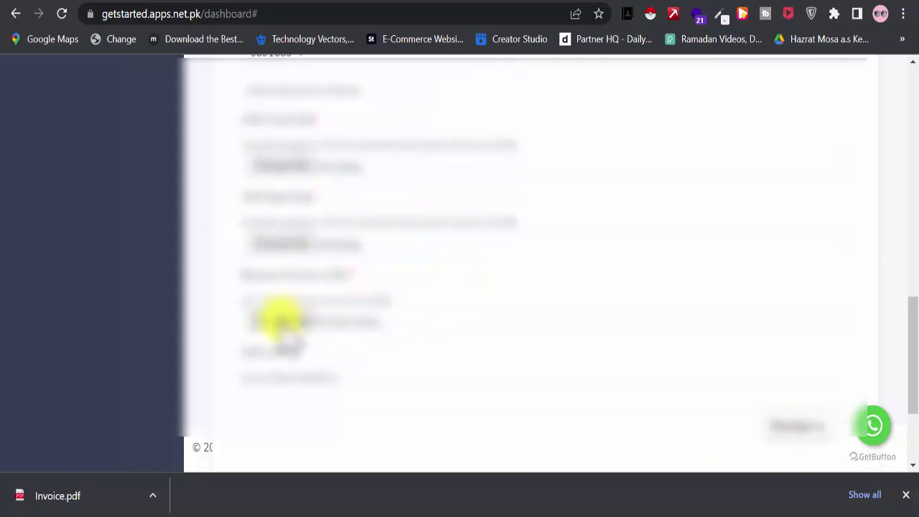
{"action": "left_click", "coordinate": [280, 321]}
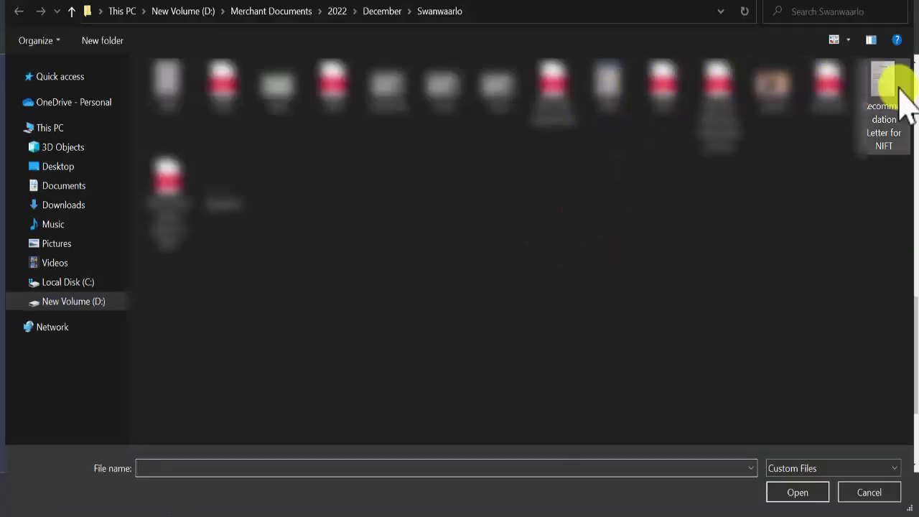
{"action": "left_click", "coordinate": [343, 107]}
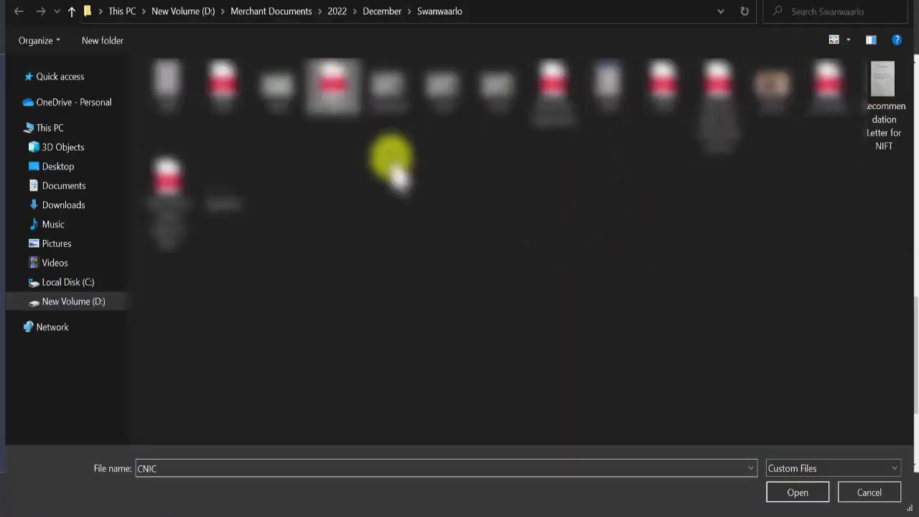
{"action": "left_click", "coordinate": [804, 493]}
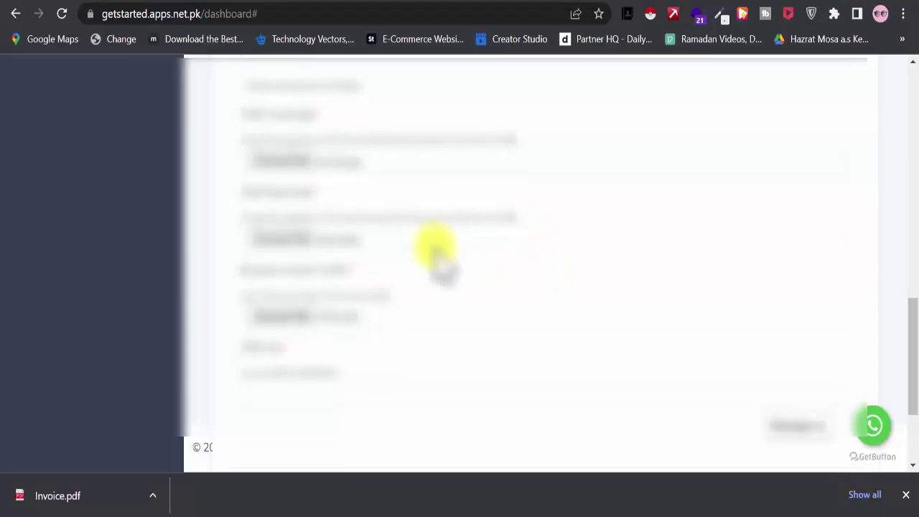
Step: Review the NTN and attached identity documents, and enter the business owner's identity card number in the CNIC No. field
{"action": "scroll", "coordinate": [409, 247], "scroll_direction": "down", "scroll_amount": 1}
{"action": "scroll", "coordinate": [413, 251], "scroll_direction": "up", "scroll_amount": 1}
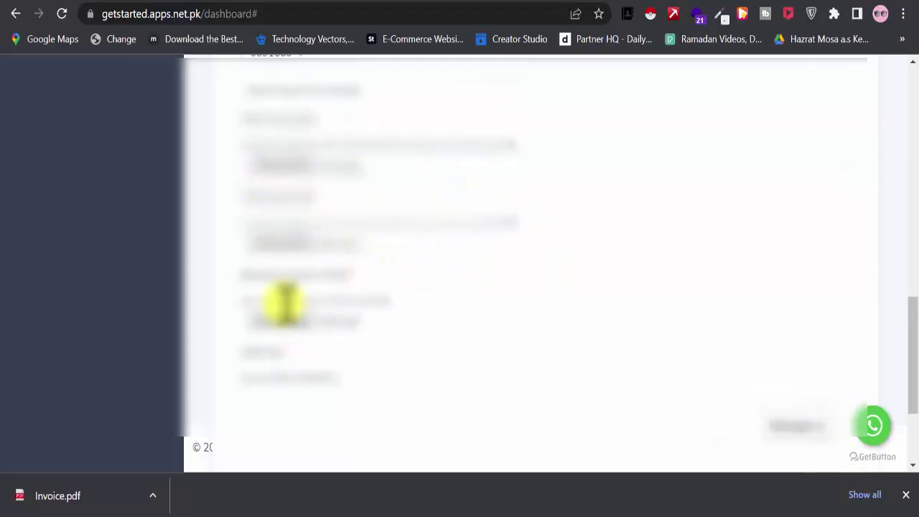
{"action": "scroll", "coordinate": [570, 252], "scroll_direction": "up", "scroll_amount": 1}
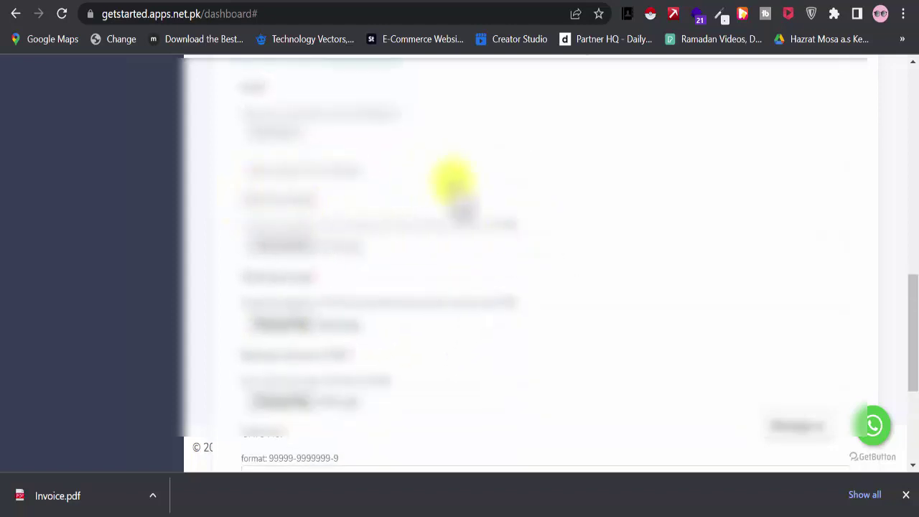
{"action": "scroll", "coordinate": [445, 176], "scroll_direction": "down", "scroll_amount": 1}
{"action": "scroll", "coordinate": [463, 205], "scroll_direction": "down", "scroll_amount": 1}
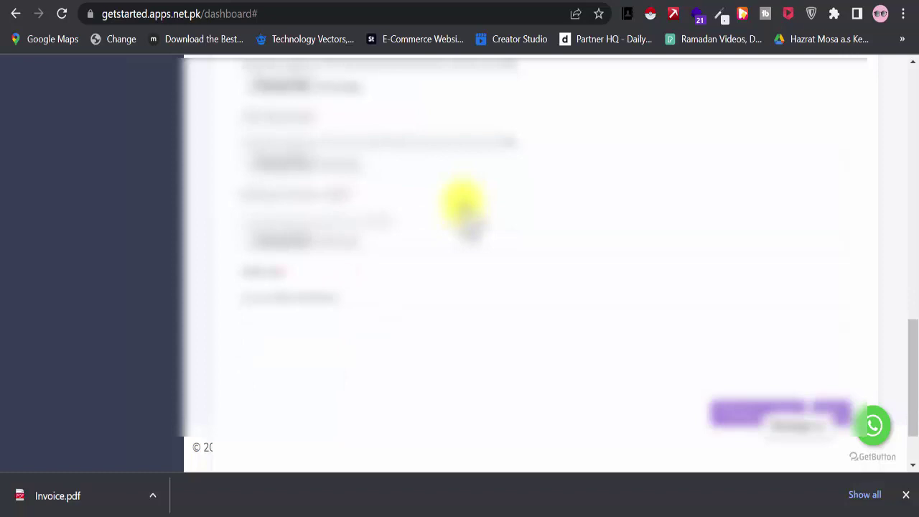
{"action": "scroll", "coordinate": [465, 209], "scroll_direction": "up", "scroll_amount": 1}
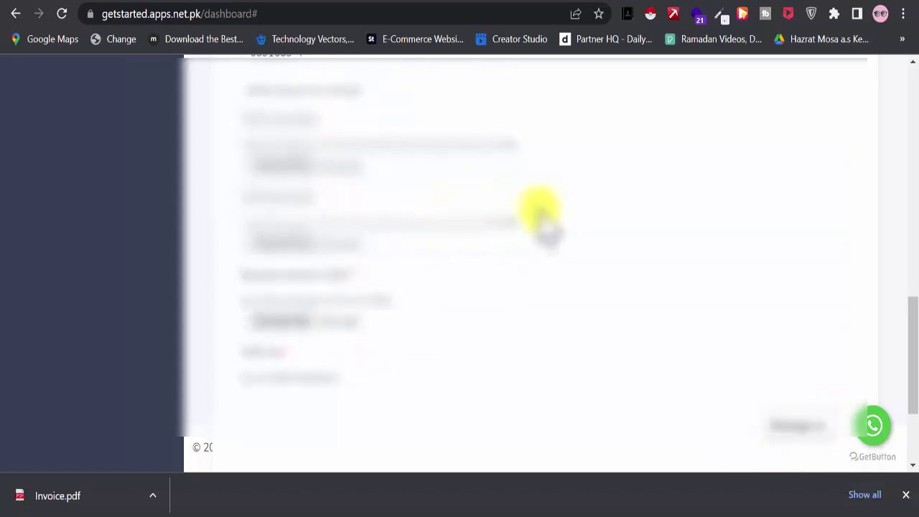
{"action": "scroll", "coordinate": [321, 89], "scroll_direction": "up", "scroll_amount": 2}
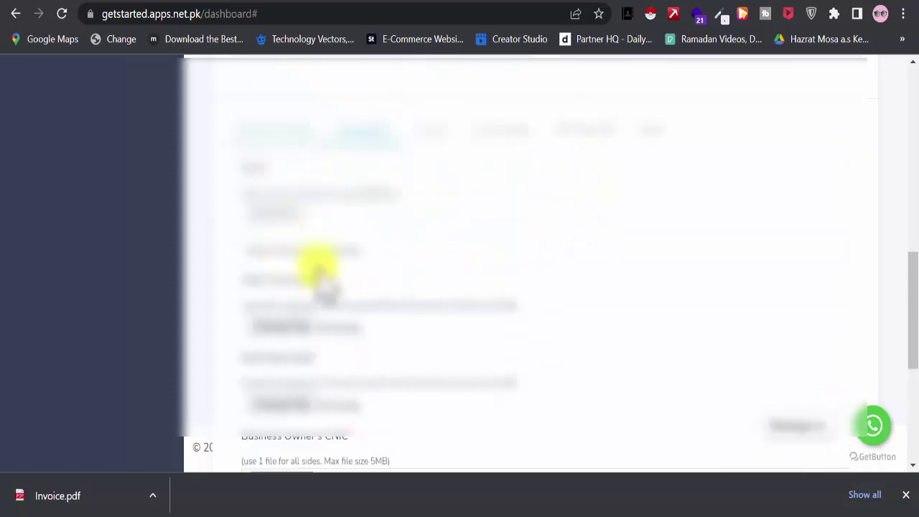
{"action": "scroll", "coordinate": [513, 298], "scroll_direction": "down", "scroll_amount": 3}
{"action": "scroll", "coordinate": [337, 302], "scroll_direction": "down", "scroll_amount": 2}
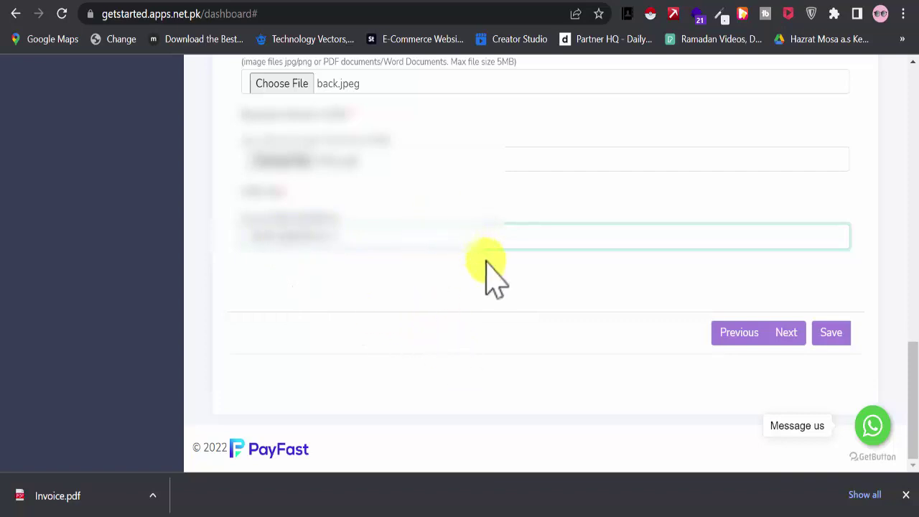
Step: Save the completed Documents information, confirm the save and close the notice
{"action": "scroll", "coordinate": [496, 273], "scroll_direction": "up", "scroll_amount": 1}
{"action": "scroll", "coordinate": [754, 323], "scroll_direction": "down", "scroll_amount": 1}
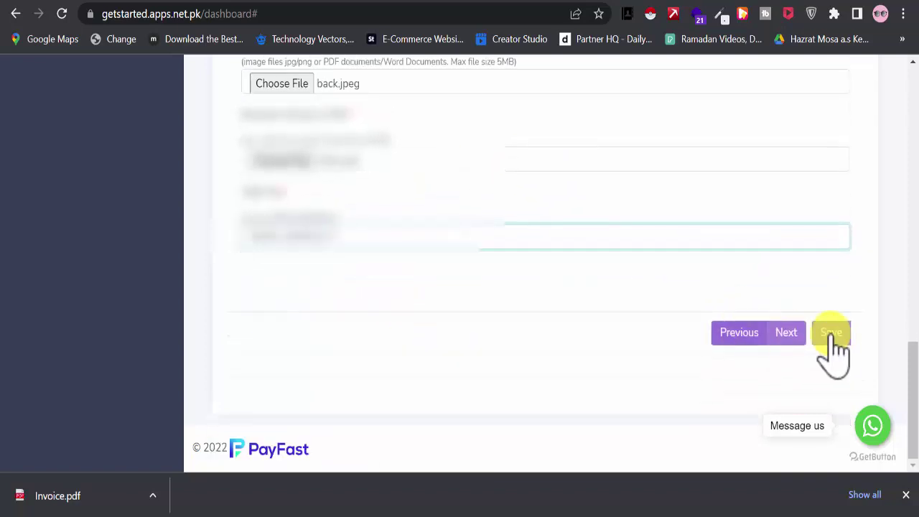
{"action": "left_click", "coordinate": [830, 332]}
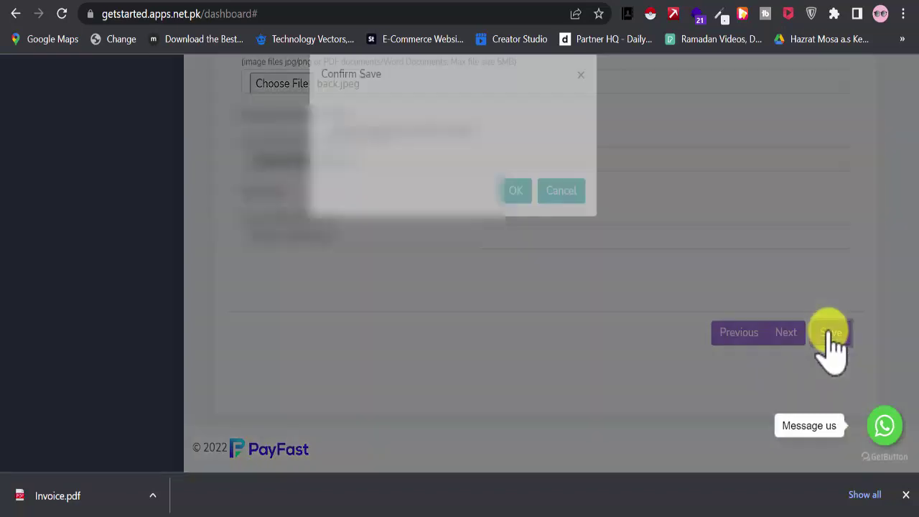
{"action": "left_click", "coordinate": [514, 215]}
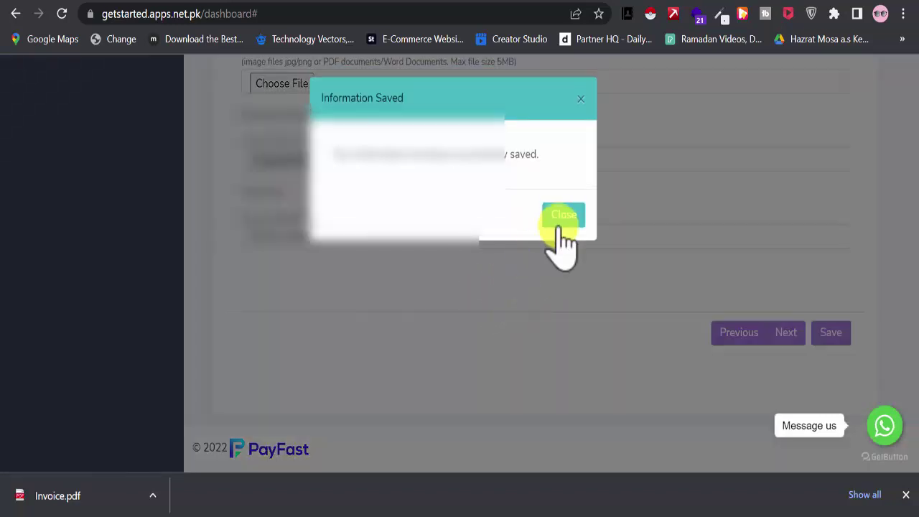
{"action": "left_click", "coordinate": [562, 216]}
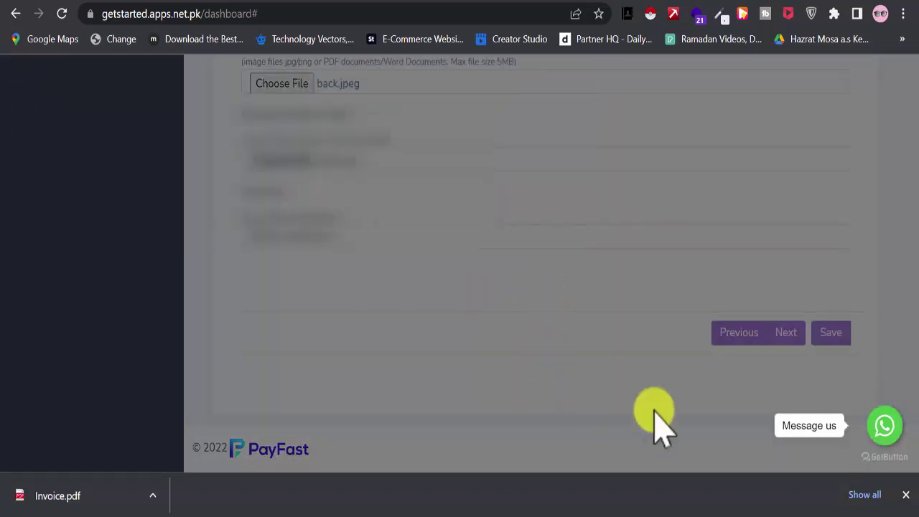
Step: Proceed from the Documents section to the Contact section of the application form
{"action": "scroll", "coordinate": [577, 245], "scroll_direction": "up", "scroll_amount": 5}
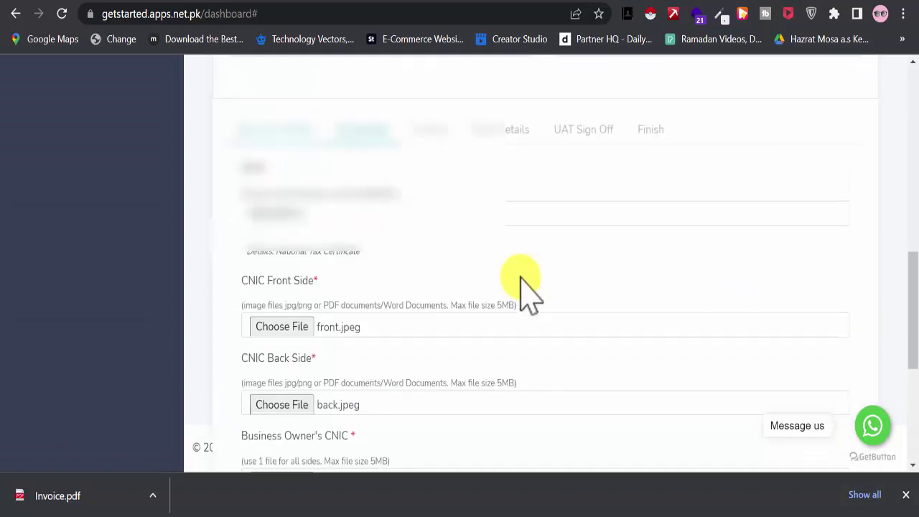
{"action": "left_click", "coordinate": [432, 133]}
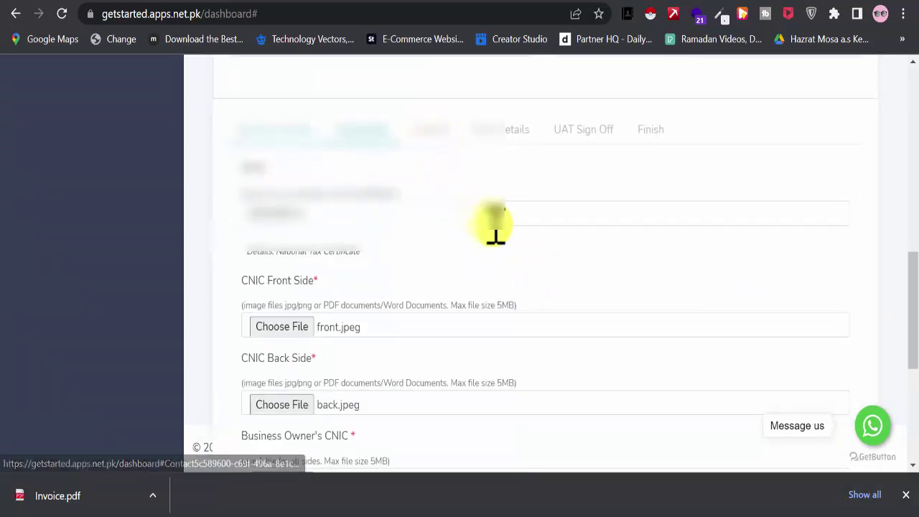
{"action": "scroll", "coordinate": [753, 335], "scroll_direction": "down", "scroll_amount": 5}
{"action": "left_click", "coordinate": [790, 354]}
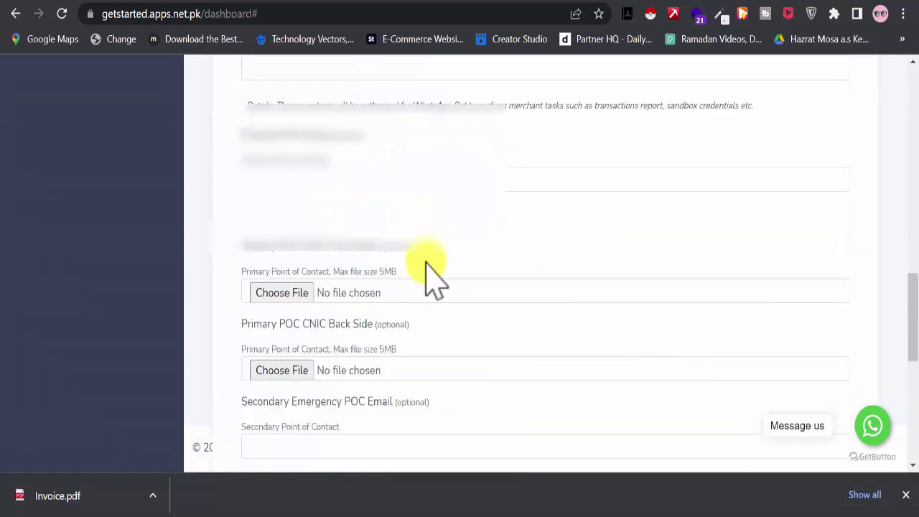
Step: Fill in Address Line 1 from a saved address suggestion and complete it with the rest of the business's postal address
{"action": "scroll", "coordinate": [366, 260], "scroll_direction": "up", "scroll_amount": 1}
{"action": "scroll", "coordinate": [359, 244], "scroll_direction": "up", "scroll_amount": 3}
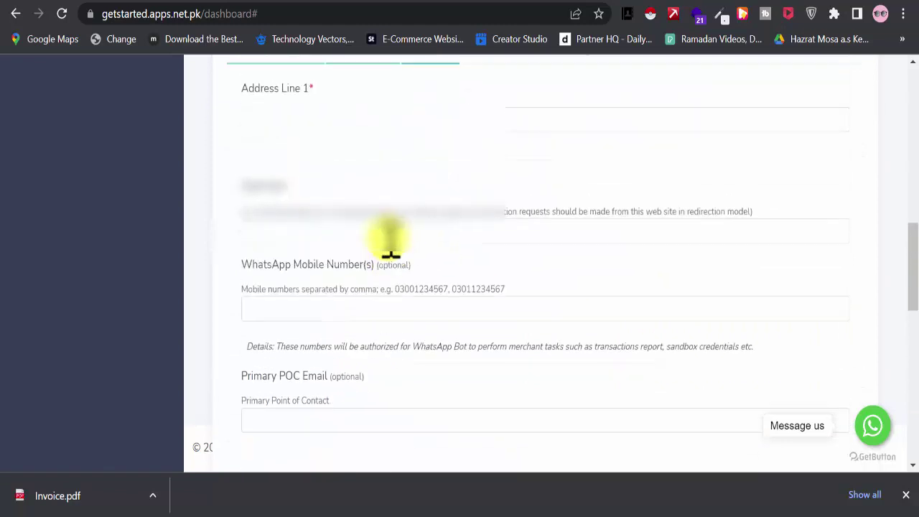
{"action": "scroll", "coordinate": [349, 344], "scroll_direction": "up", "scroll_amount": 2}
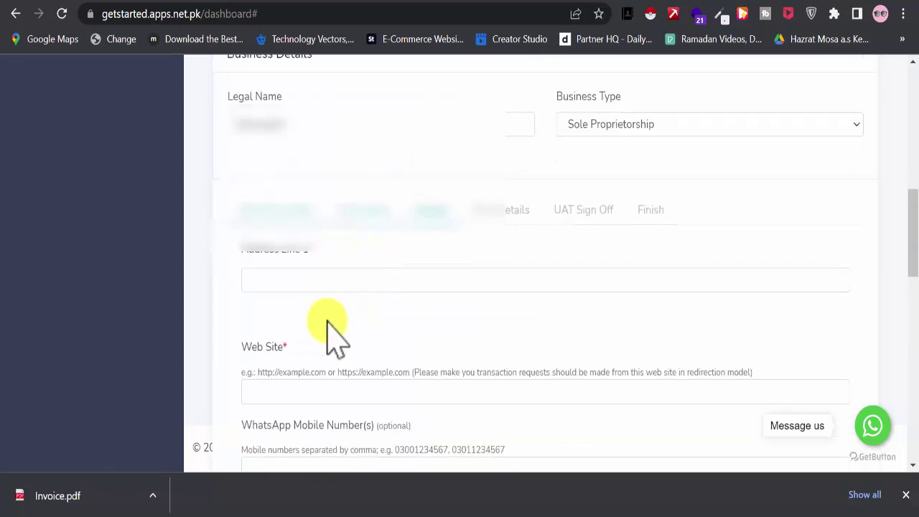
{"action": "scroll", "coordinate": [351, 264], "scroll_direction": "down", "scroll_amount": 2}
{"action": "scroll", "coordinate": [356, 280], "scroll_direction": "up", "scroll_amount": 2}
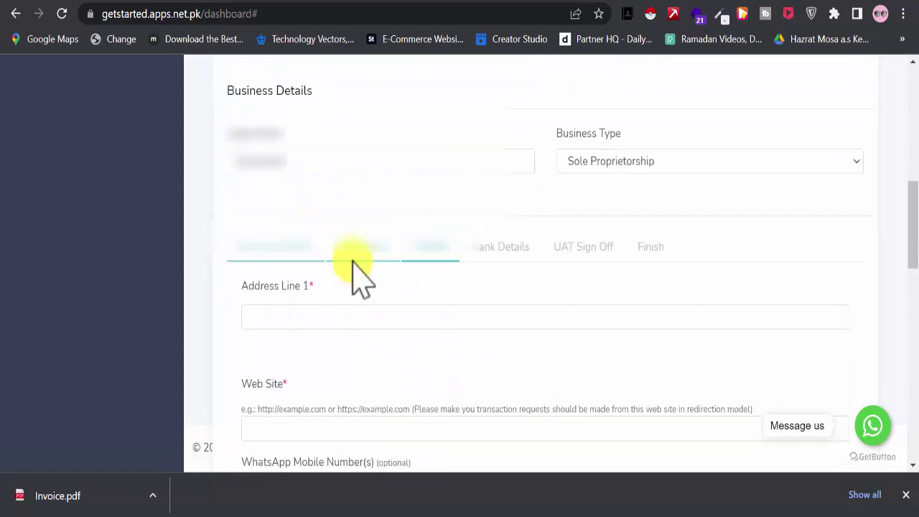
{"action": "scroll", "coordinate": [359, 276], "scroll_direction": "down", "scroll_amount": 1}
{"action": "scroll", "coordinate": [356, 287], "scroll_direction": "down", "scroll_amount": 1}
{"action": "scroll", "coordinate": [345, 287], "scroll_direction": "up", "scroll_amount": 2}
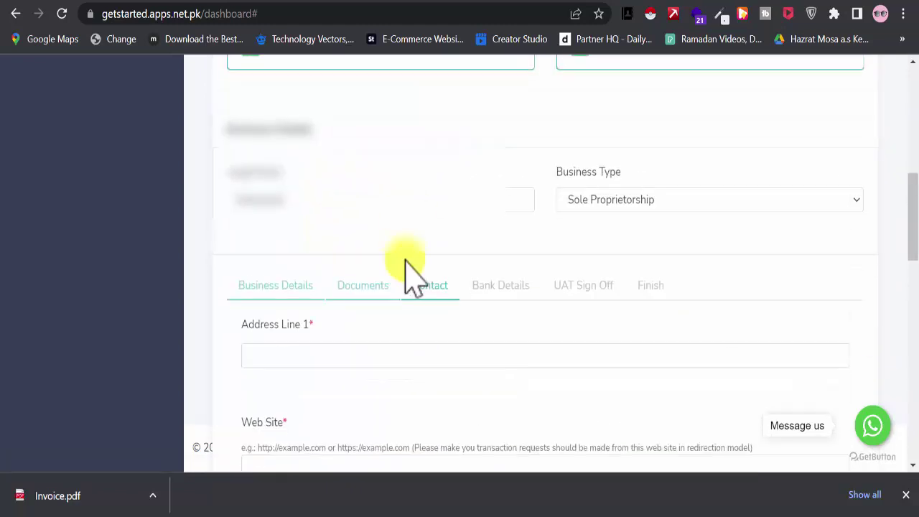
{"action": "left_click", "coordinate": [347, 369]}
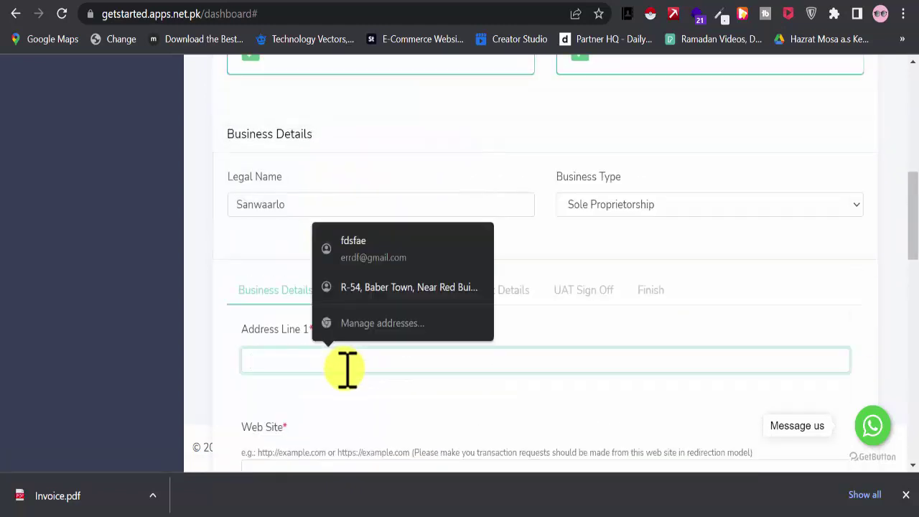
{"action": "left_click", "coordinate": [413, 312]}
{"action": "scroll", "coordinate": [358, 362], "scroll_direction": "down", "scroll_amount": 3}
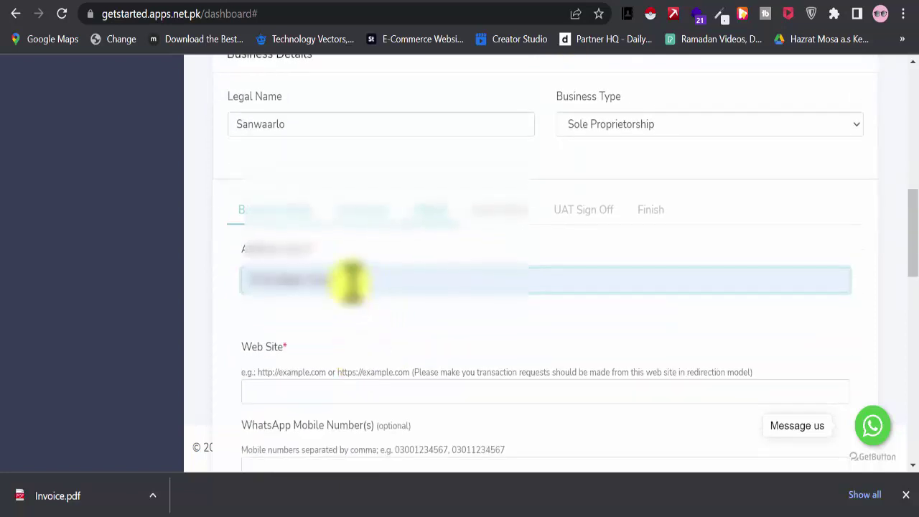
{"action": "scroll", "coordinate": [363, 284], "scroll_direction": "up", "scroll_amount": 1}
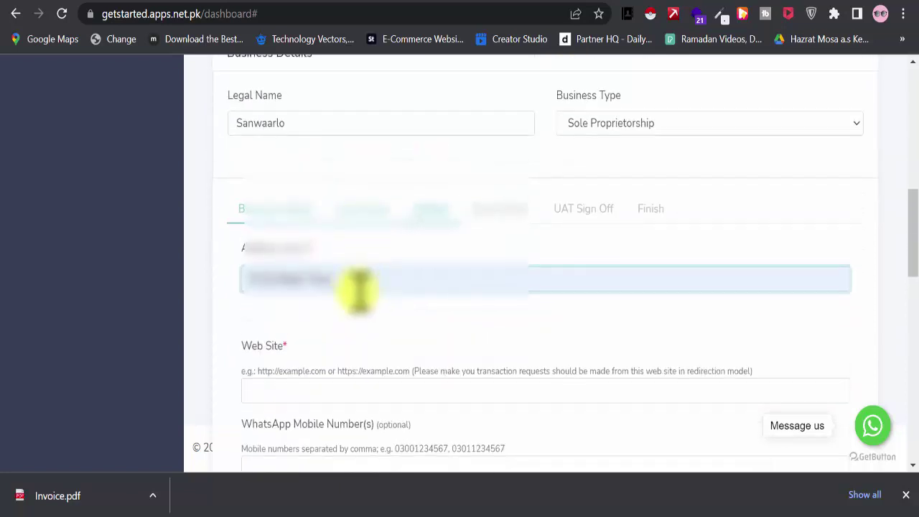
{"action": "scroll", "coordinate": [359, 288], "scroll_direction": "down", "scroll_amount": 2}
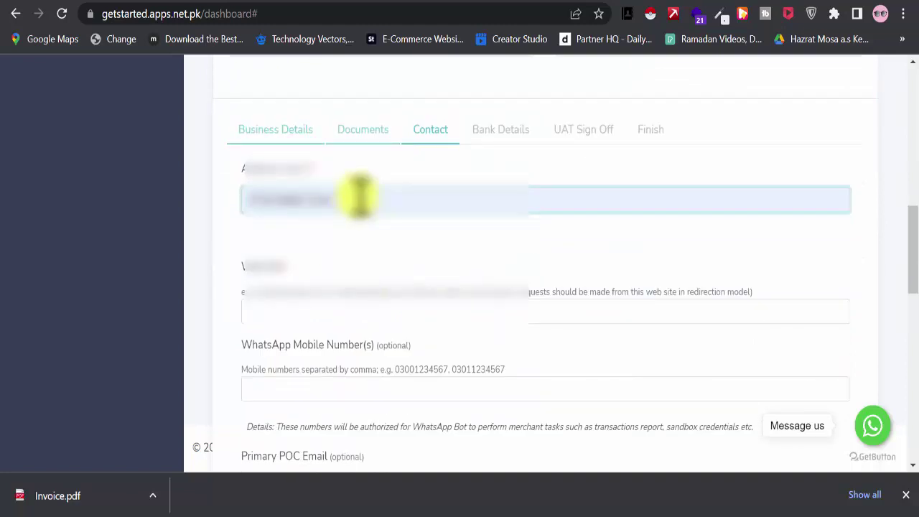
{"action": "left_click", "coordinate": [359, 194]}
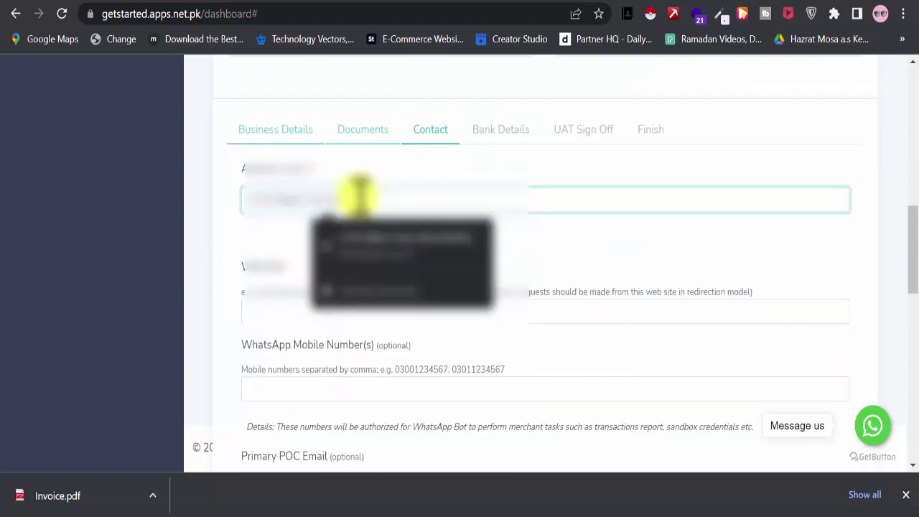
{"action": "left_click", "coordinate": [422, 235]}
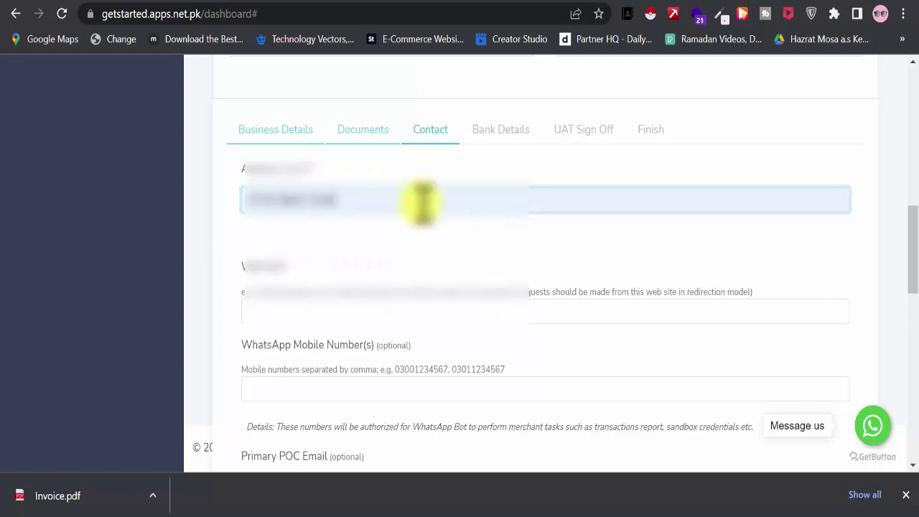
{"action": "left_click", "coordinate": [416, 196]}
{"action": "type", "text": "Town"}
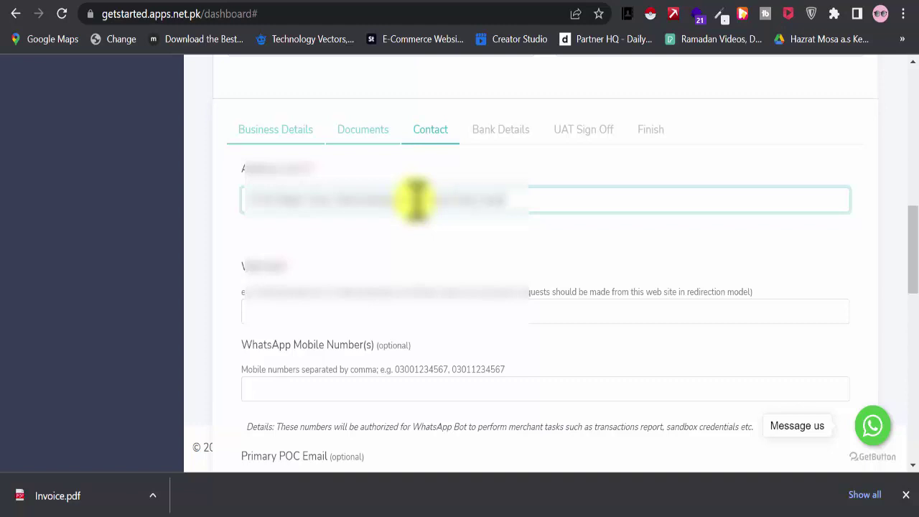
{"action": "left_click", "coordinate": [296, 312]}
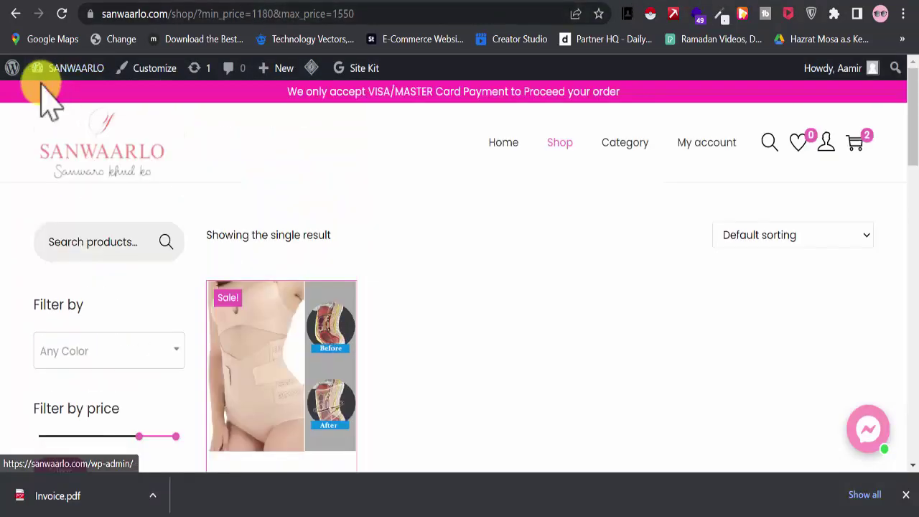
{"action": "mouse_move", "coordinate": [63, 71]}
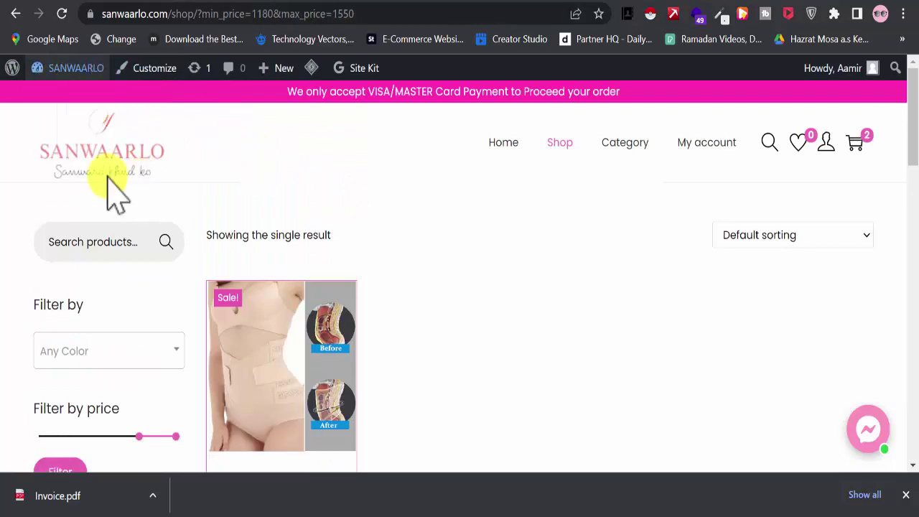
{"action": "left_click", "coordinate": [143, 133]}
{"action": "left_click", "coordinate": [160, 13]}
{"action": "key", "text": "ctrl+c"}
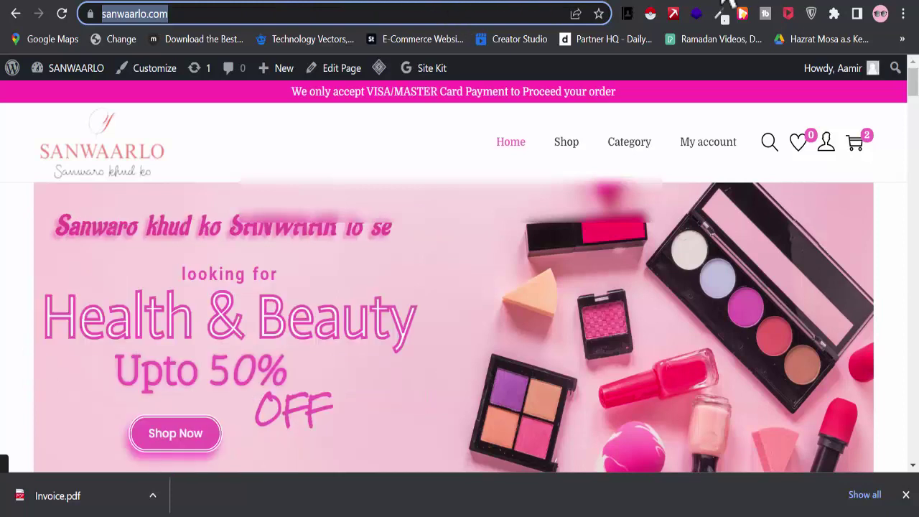
{"action": "left_click", "coordinate": [440, 5]}
{"action": "key", "text": "ctrl+v"}
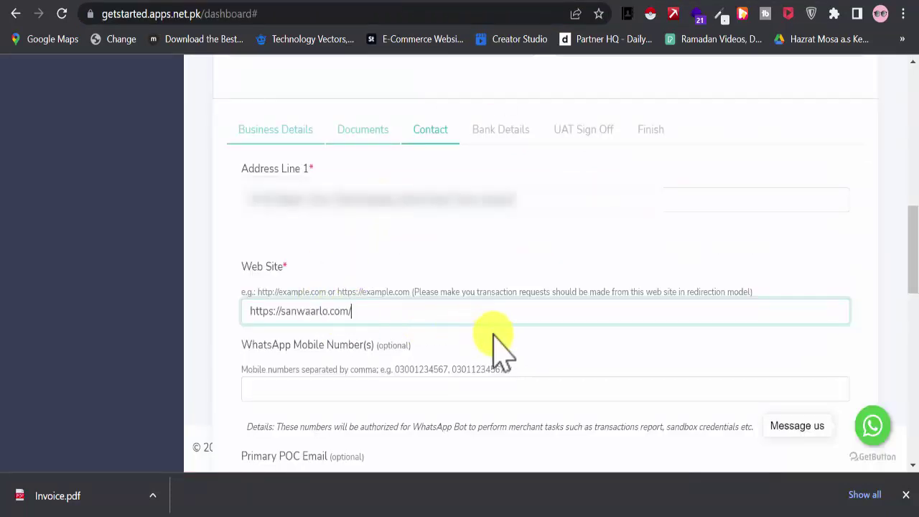
Step: Review the optional WhatsApp number field and the optional primary point-of-contact email and CNIC upload fields
{"action": "scroll", "coordinate": [490, 343], "scroll_direction": "down", "scroll_amount": 2}
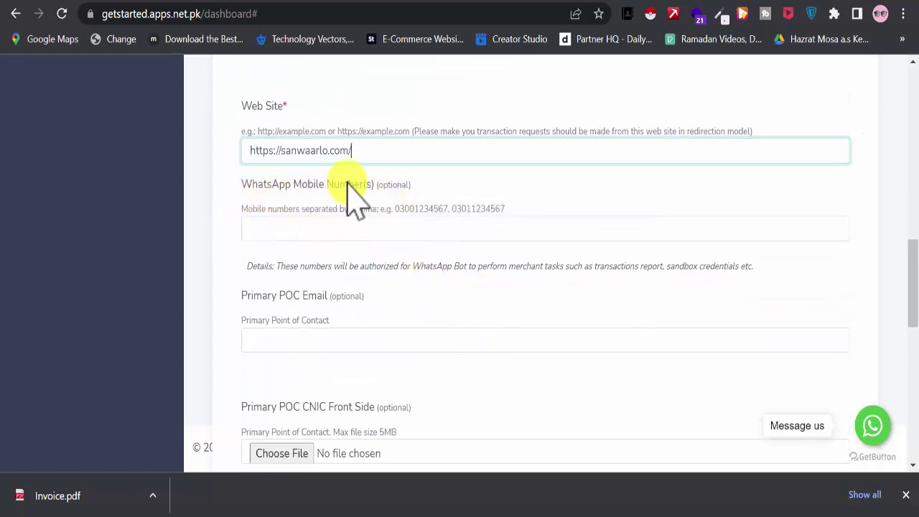
{"action": "left_click_drag", "start_coordinate": [378, 184], "coordinate": [412, 185]}
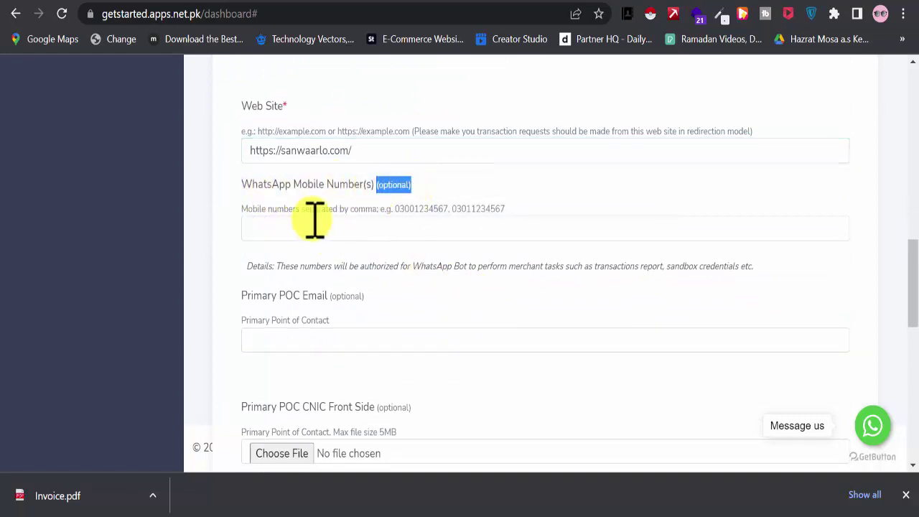
{"action": "scroll", "coordinate": [359, 226], "scroll_direction": "down", "scroll_amount": 3}
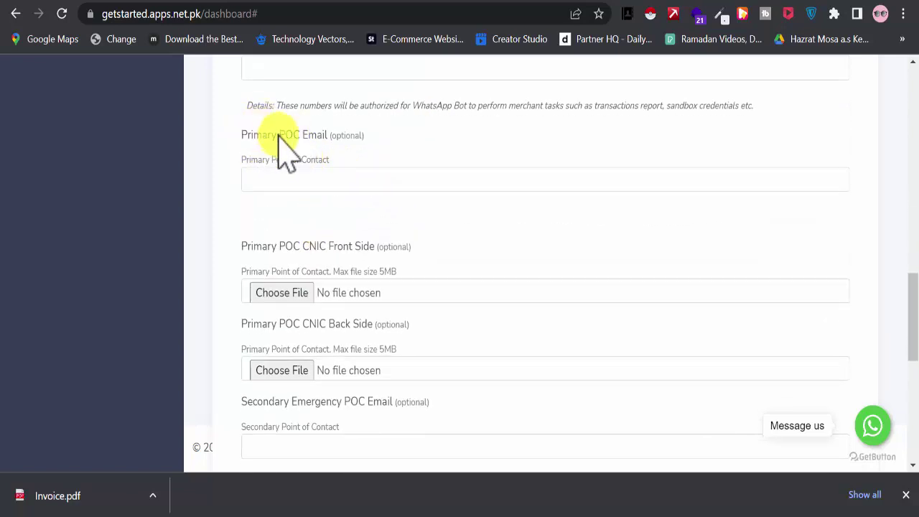
{"action": "left_click_drag", "start_coordinate": [264, 133], "coordinate": [359, 135]}
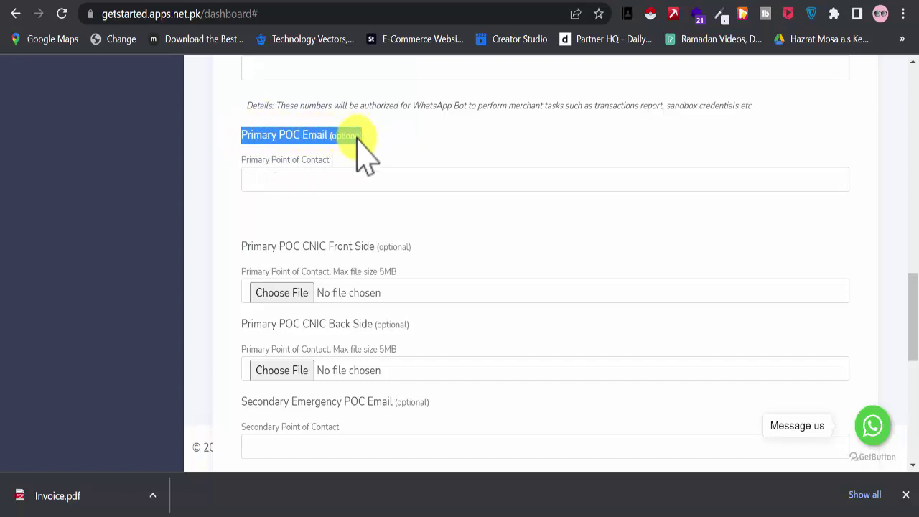
{"action": "left_click", "coordinate": [329, 171]}
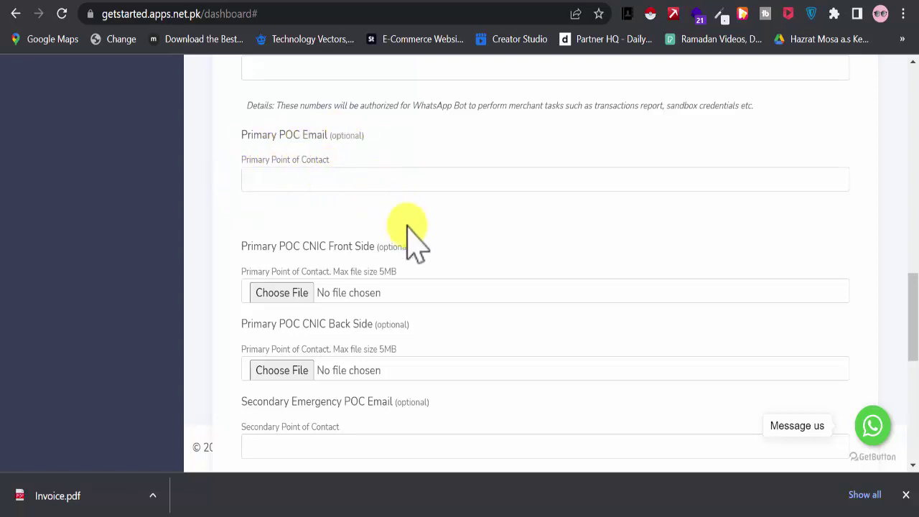
{"action": "scroll", "coordinate": [409, 237], "scroll_direction": "up", "scroll_amount": 2}
{"action": "scroll", "coordinate": [414, 259], "scroll_direction": "down", "scroll_amount": 3}
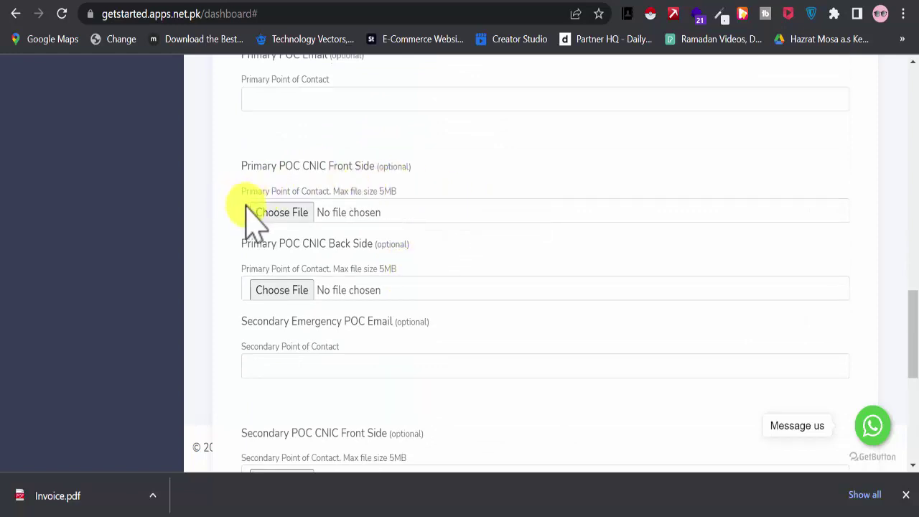
{"action": "scroll", "coordinate": [405, 195], "scroll_direction": "up", "scroll_amount": 2}
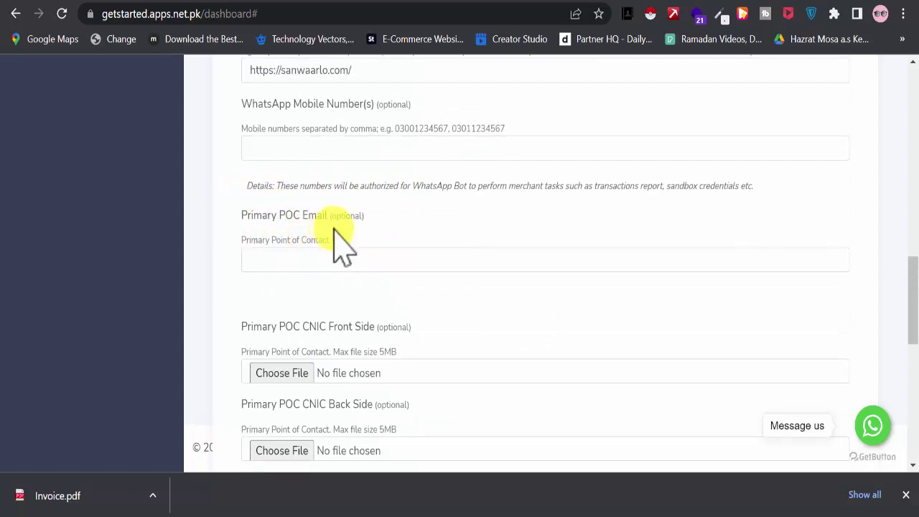
{"action": "scroll", "coordinate": [359, 246], "scroll_direction": "down", "scroll_amount": 1}
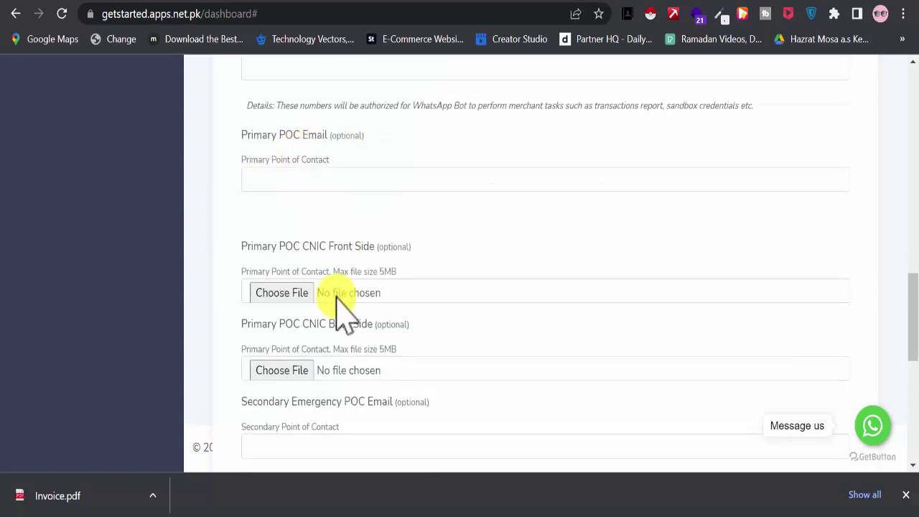
{"action": "scroll", "coordinate": [340, 292], "scroll_direction": "down", "scroll_amount": 1}
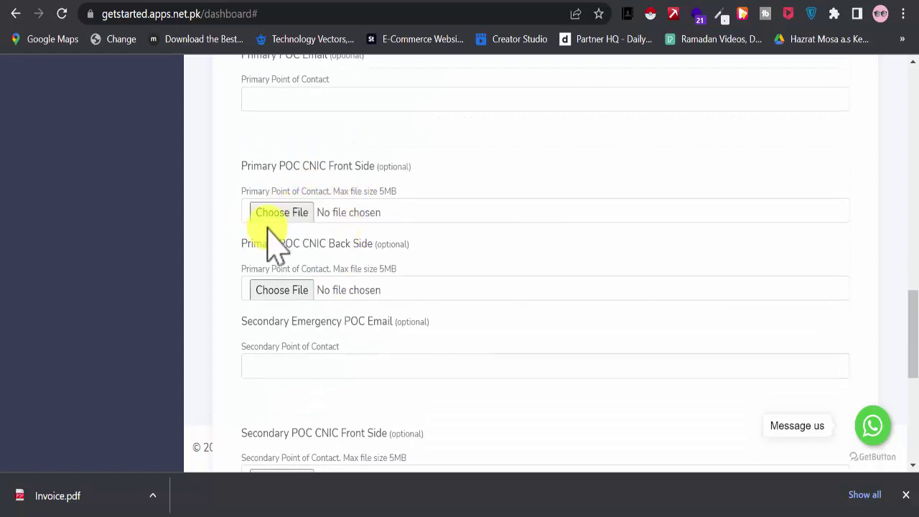
Step: Examine the optional secondary point-of-contact fields and the required Business Owner/Proprietor Name field
{"action": "scroll", "coordinate": [301, 312], "scroll_direction": "down", "scroll_amount": 2}
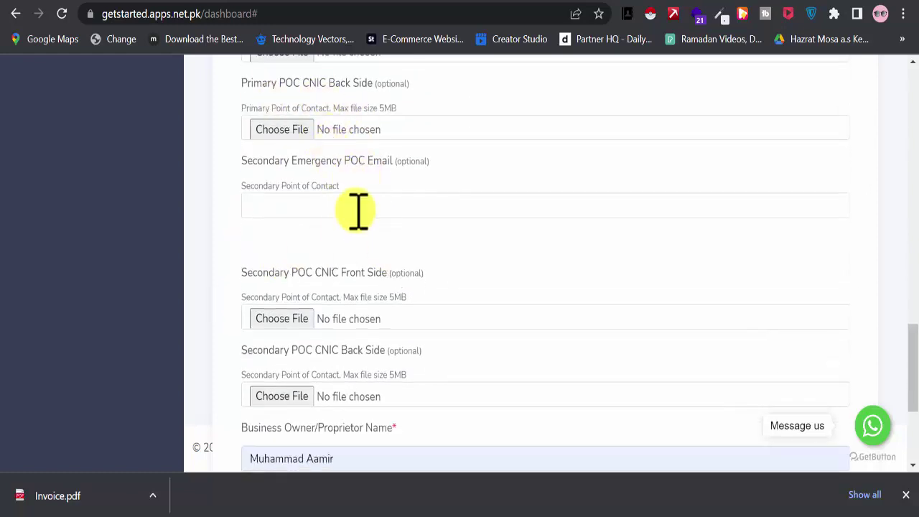
{"action": "scroll", "coordinate": [387, 209], "scroll_direction": "down", "scroll_amount": 1}
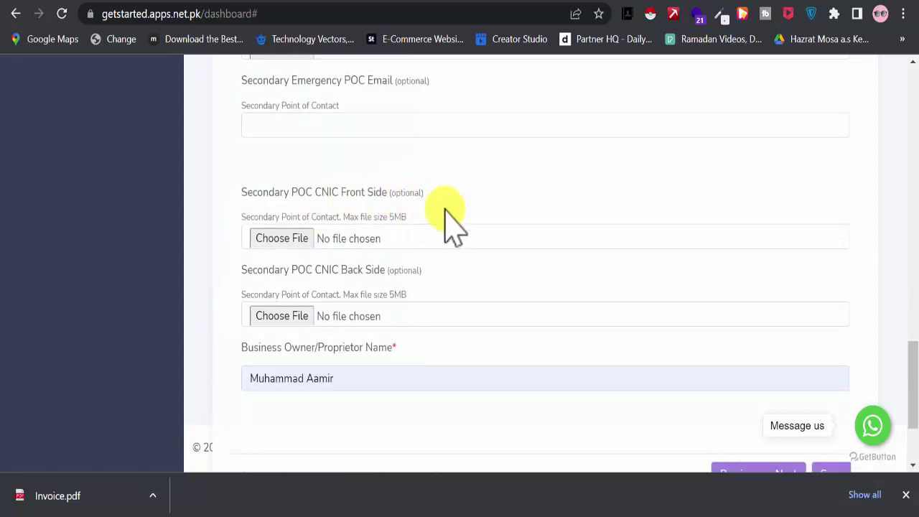
{"action": "scroll", "coordinate": [388, 244], "scroll_direction": "down", "scroll_amount": 1}
{"action": "scroll", "coordinate": [343, 259], "scroll_direction": "down", "scroll_amount": 1}
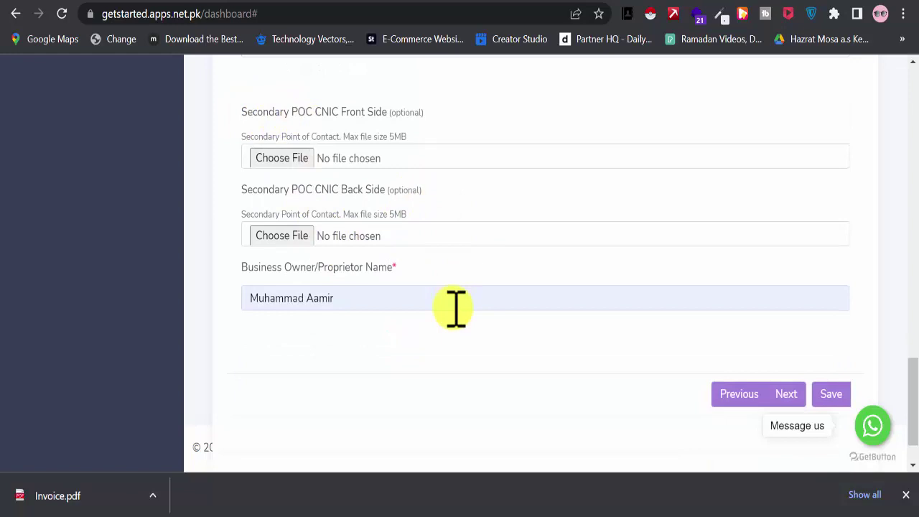
Step: Close the browser's downloads bar and recheck the Contact entries from the address and website through the proprietor name
{"action": "left_click", "coordinate": [907, 495]}
{"action": "scroll", "coordinate": [468, 283], "scroll_direction": "up", "scroll_amount": 1}
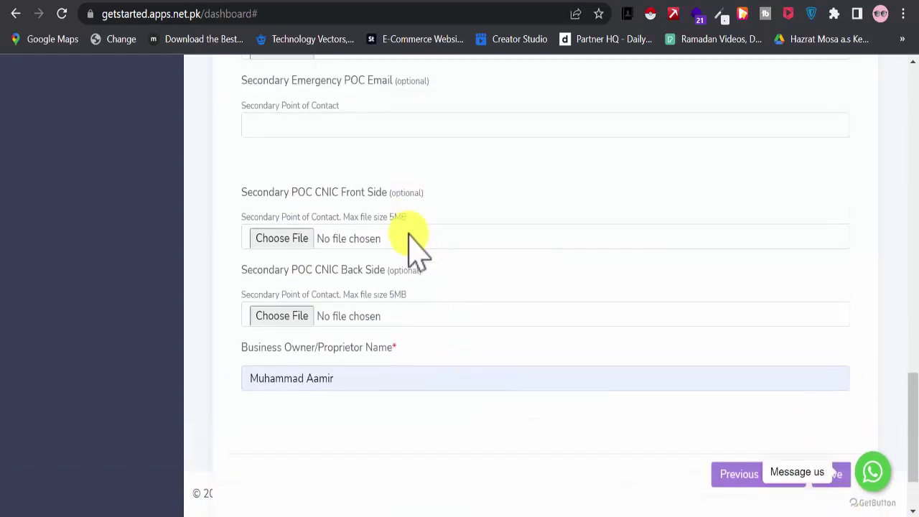
{"action": "scroll", "coordinate": [402, 316], "scroll_direction": "down", "scroll_amount": 1}
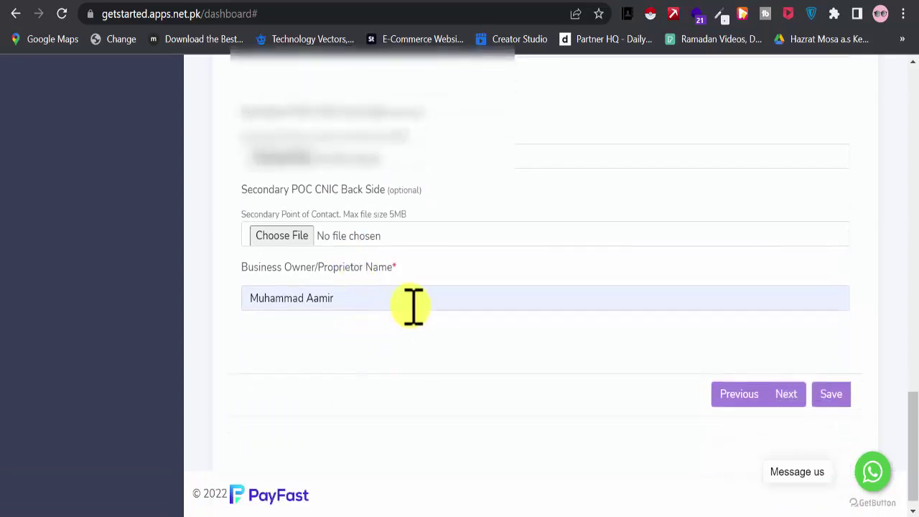
{"action": "scroll", "coordinate": [460, 330], "scroll_direction": "down", "scroll_amount": 1}
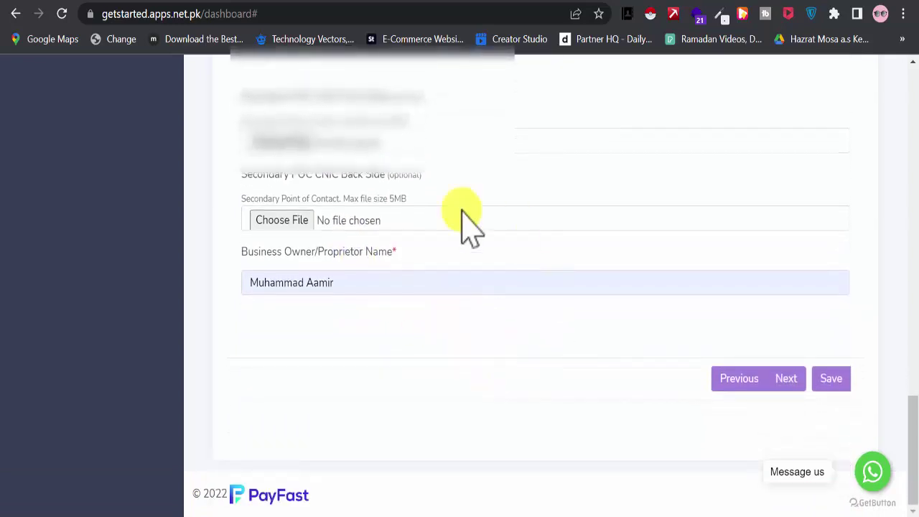
{"action": "scroll", "coordinate": [466, 280], "scroll_direction": "up", "scroll_amount": 2}
{"action": "scroll", "coordinate": [420, 305], "scroll_direction": "up", "scroll_amount": 6}
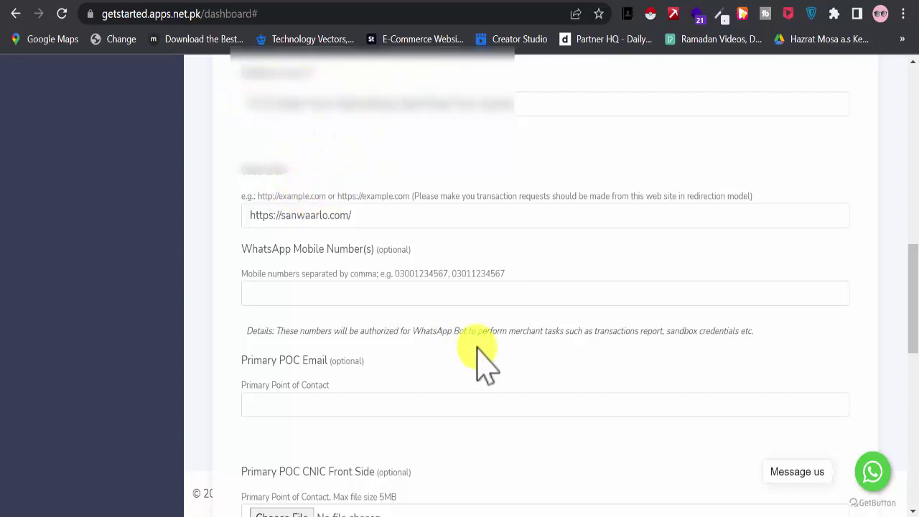
{"action": "scroll", "coordinate": [492, 349], "scroll_direction": "down", "scroll_amount": 10}
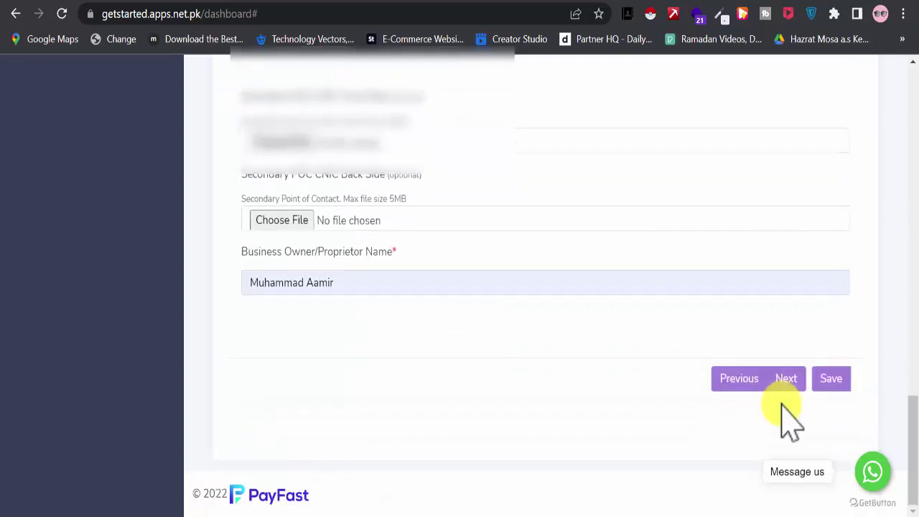
Step: Save the Contact section, confirm the save, and proceed to the Bank Details section
{"action": "left_click", "coordinate": [833, 385]}
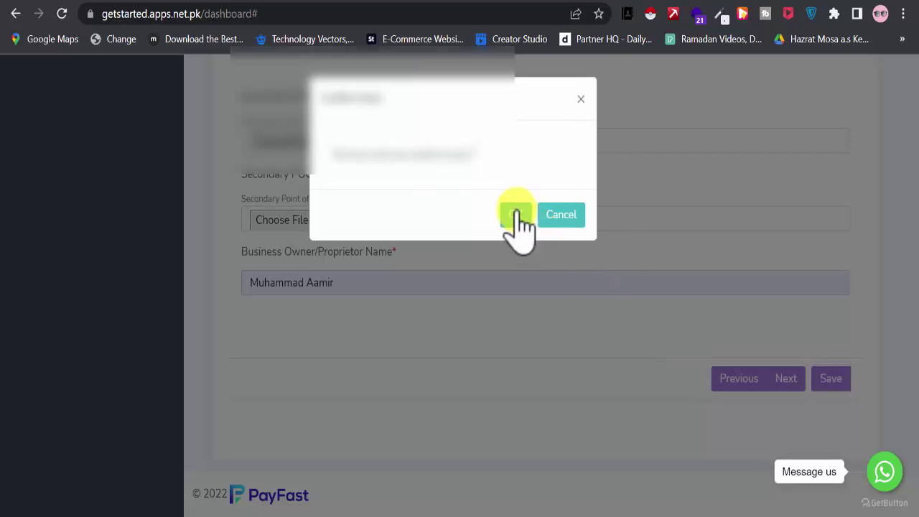
{"action": "left_click", "coordinate": [515, 214]}
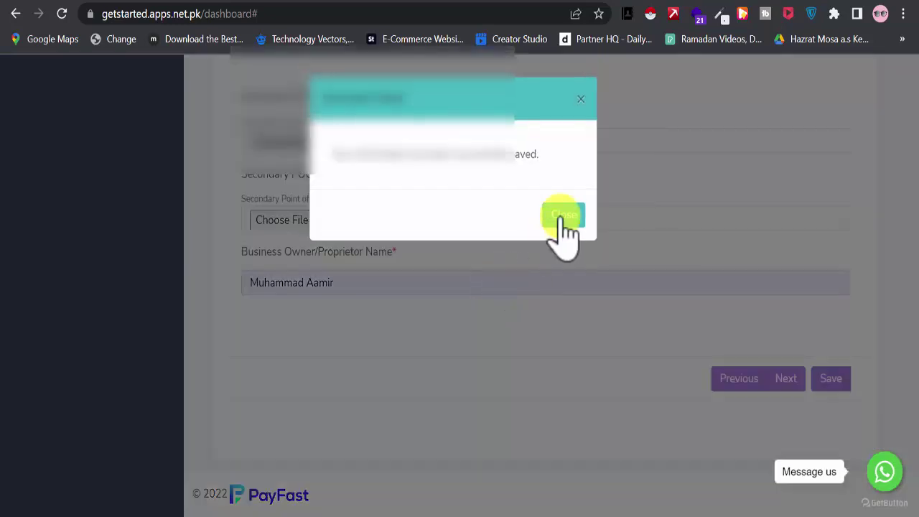
{"action": "left_click", "coordinate": [573, 220]}
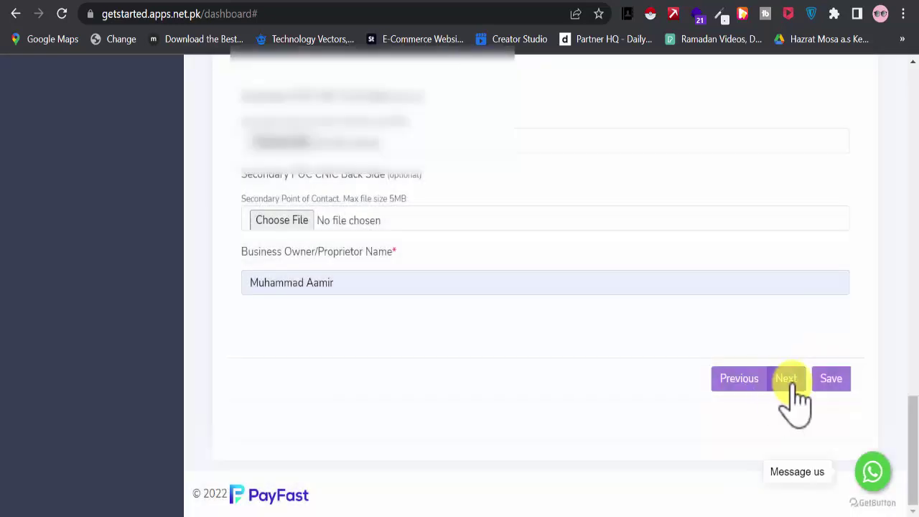
{"action": "scroll", "coordinate": [759, 335], "scroll_direction": "up", "scroll_amount": 5}
{"action": "scroll", "coordinate": [572, 327], "scroll_direction": "up", "scroll_amount": 5}
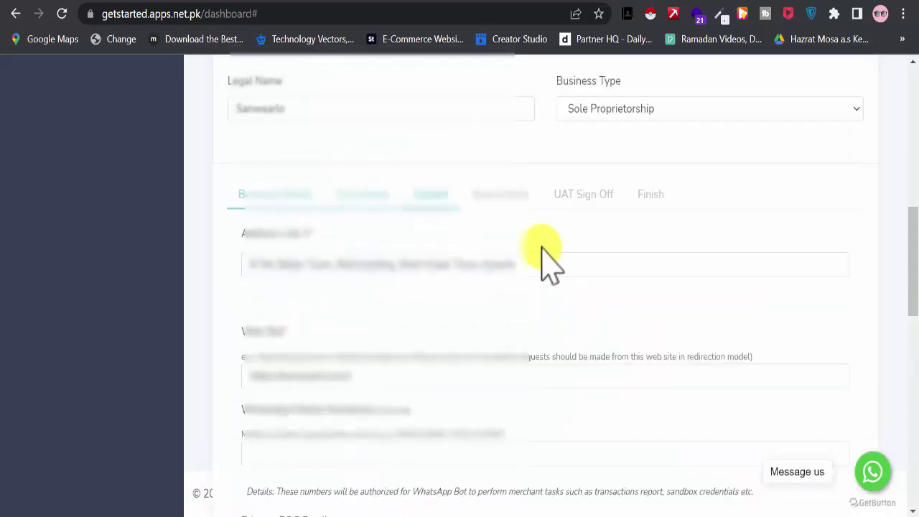
{"action": "left_click", "coordinate": [503, 274]}
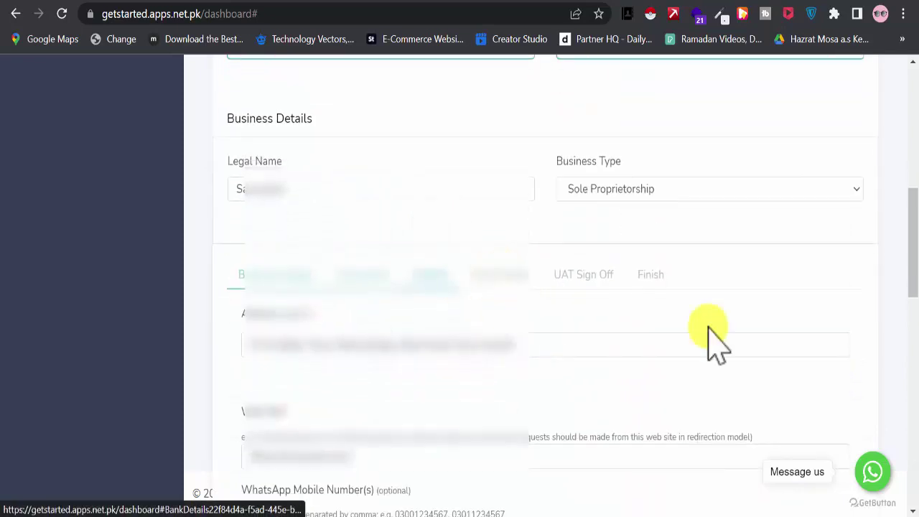
{"action": "scroll", "coordinate": [754, 345], "scroll_direction": "down", "scroll_amount": 10}
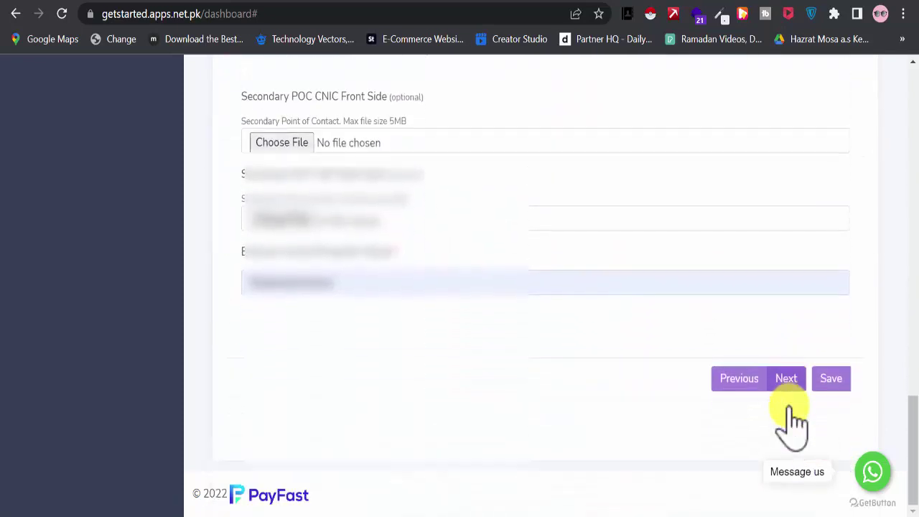
{"action": "left_click", "coordinate": [785, 380]}
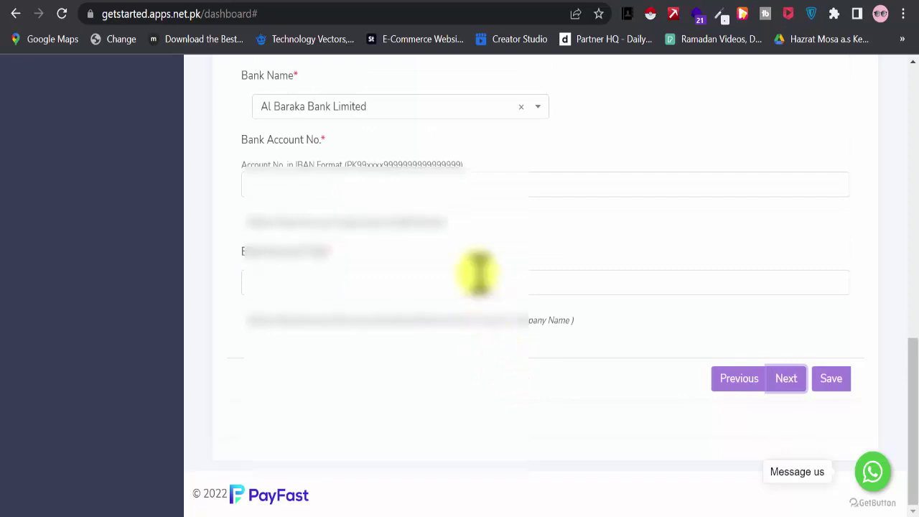
Step: Choose Bank Al-Habib Limited as the bank name in the Bank Details section
{"action": "scroll", "coordinate": [474, 277], "scroll_direction": "up", "scroll_amount": 3}
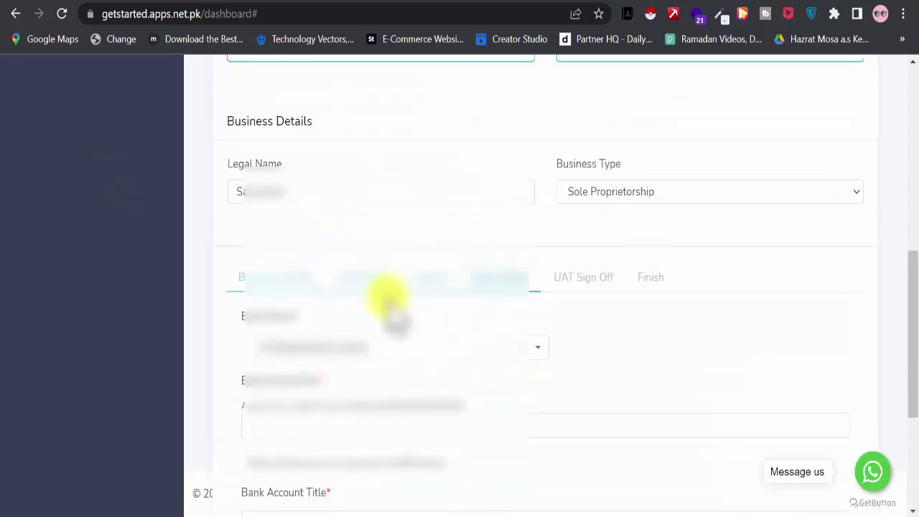
{"action": "scroll", "coordinate": [345, 287], "scroll_direction": "down", "scroll_amount": 1}
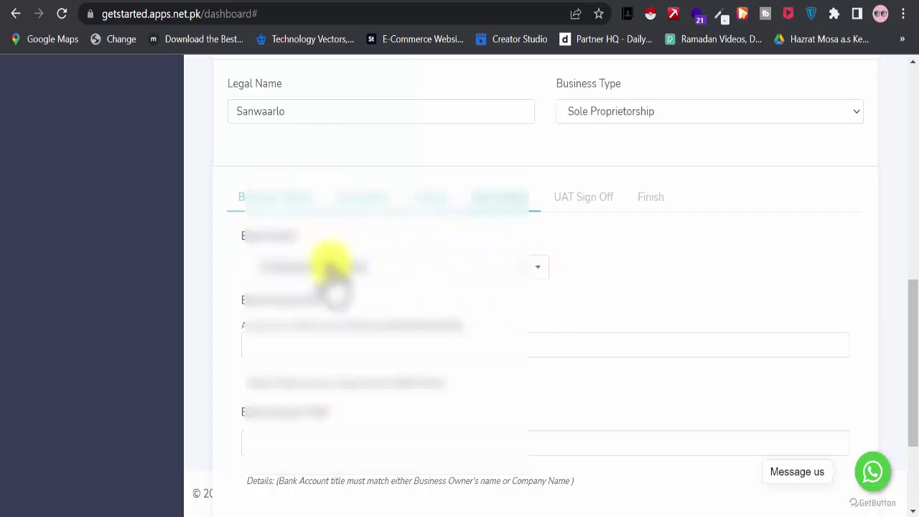
{"action": "scroll", "coordinate": [497, 190], "scroll_direction": "down", "scroll_amount": 1}
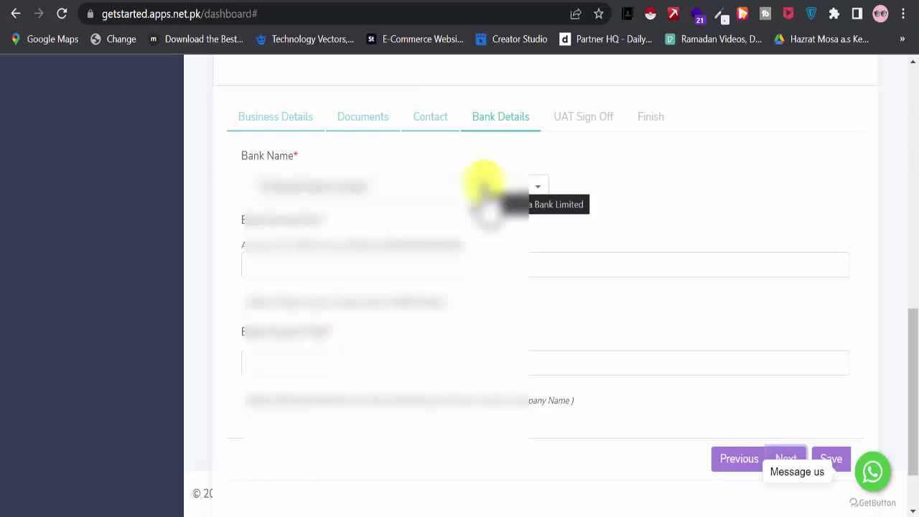
{"action": "left_click", "coordinate": [478, 188]}
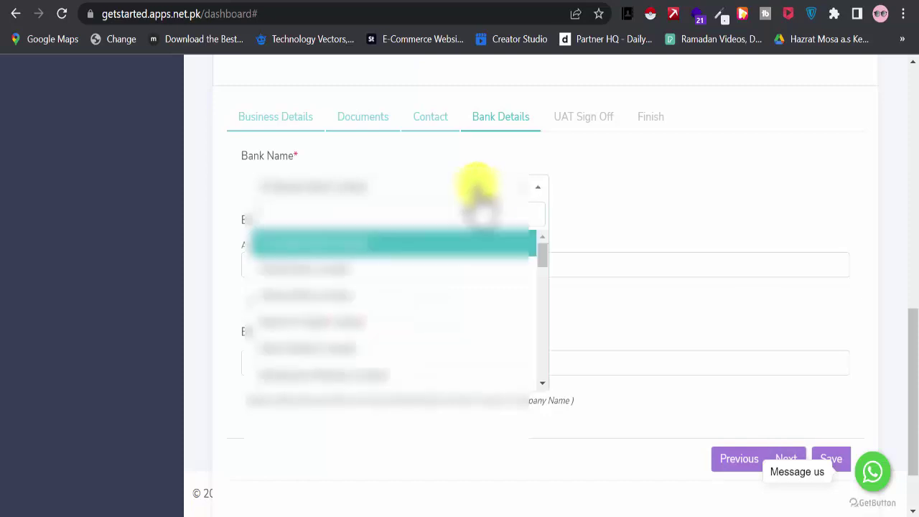
{"action": "left_click", "coordinate": [318, 321]}
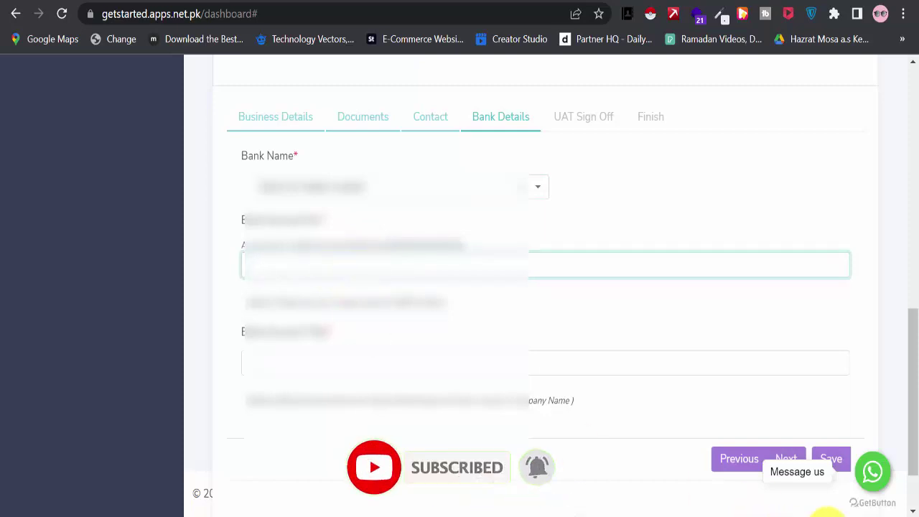
Step: Enter the bank account number in IBAN format and the account holder's name as the Bank Account Title
{"action": "mouse_move", "coordinate": [810, 492]}
{"action": "left_click", "coordinate": [862, 480]}
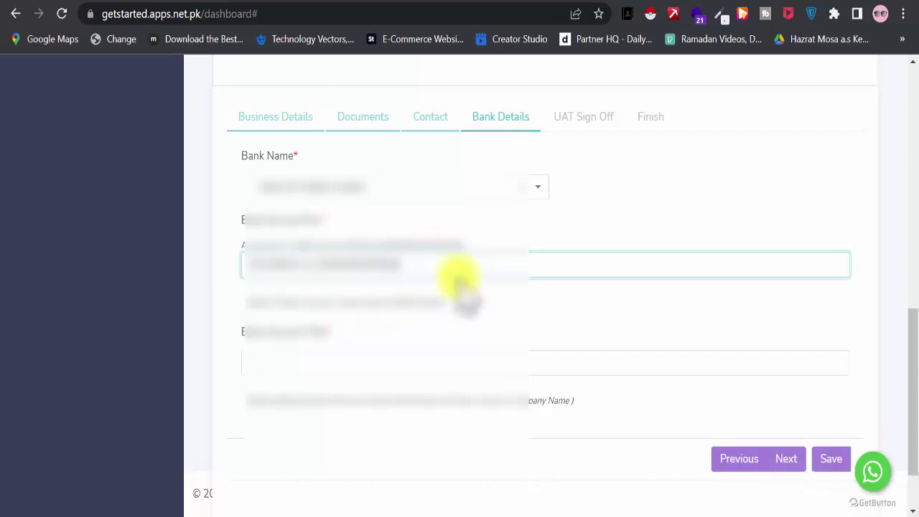
{"action": "left_click_drag", "start_coordinate": [347, 244], "coordinate": [481, 273]}
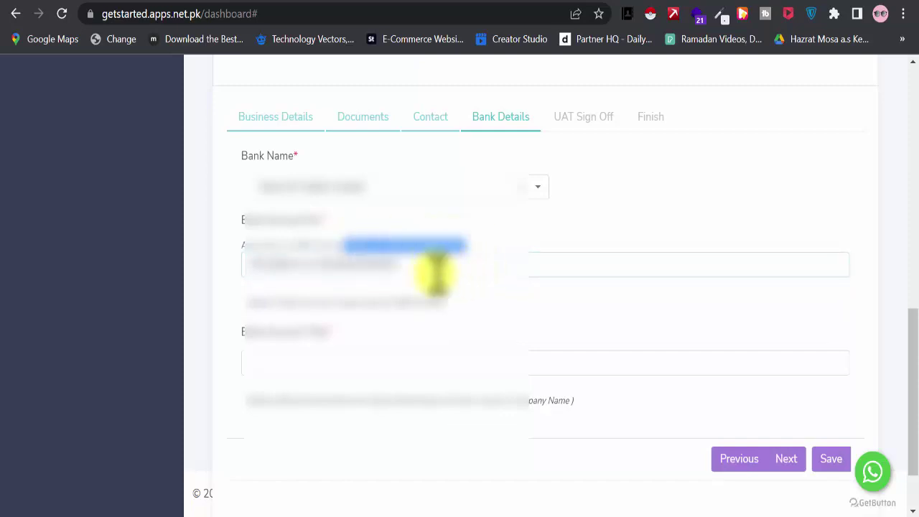
{"action": "scroll", "coordinate": [439, 277], "scroll_direction": "down", "scroll_amount": 2}
{"action": "left_click", "coordinate": [349, 287]}
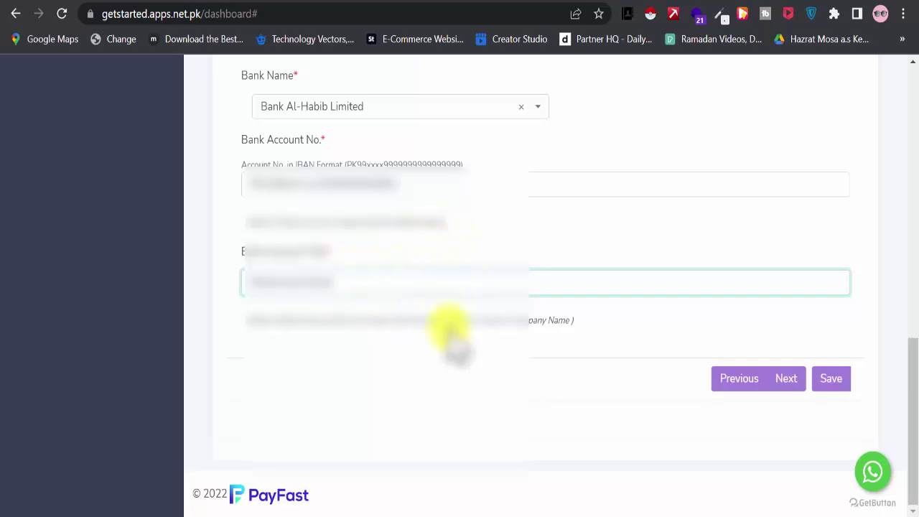
Step: Look over the bank details, then save them and confirm the save
{"action": "scroll", "coordinate": [657, 323], "scroll_direction": "up", "scroll_amount": 6}
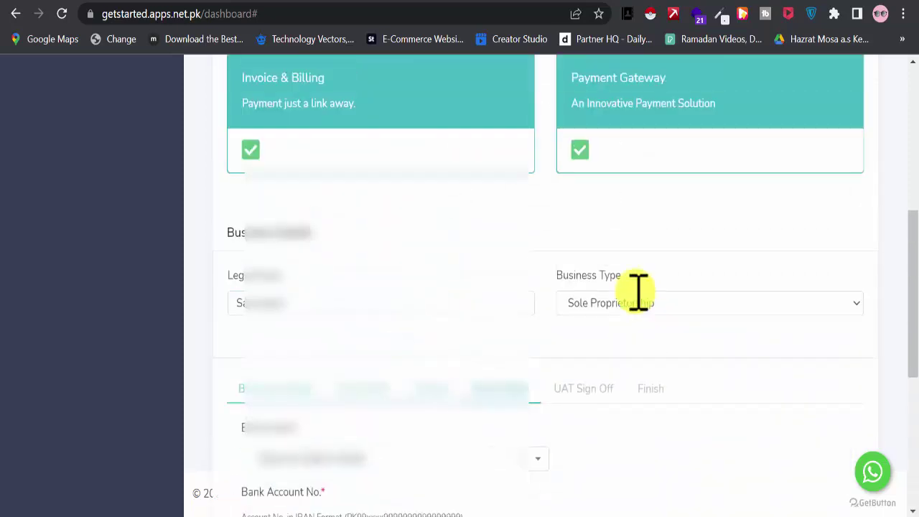
{"action": "scroll", "coordinate": [638, 291], "scroll_direction": "down", "scroll_amount": 2}
{"action": "scroll", "coordinate": [625, 312], "scroll_direction": "down", "scroll_amount": 5}
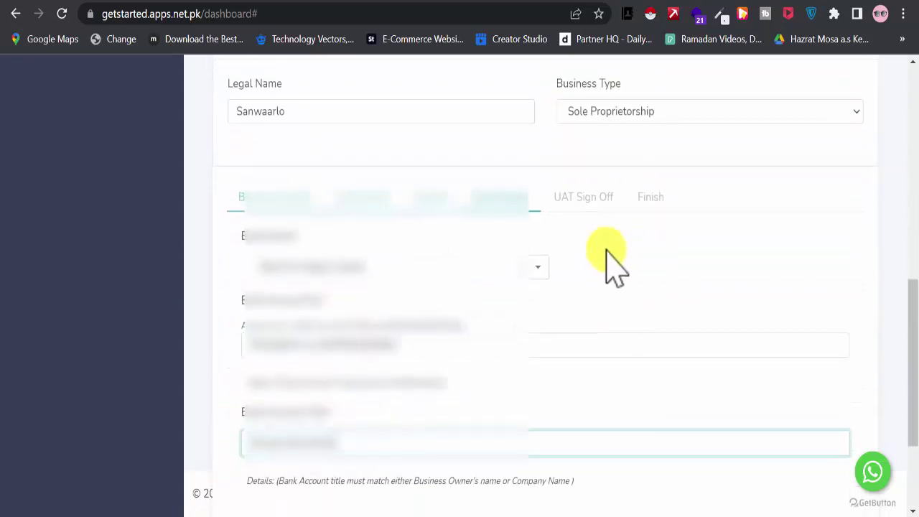
{"action": "left_click", "coordinate": [826, 383]}
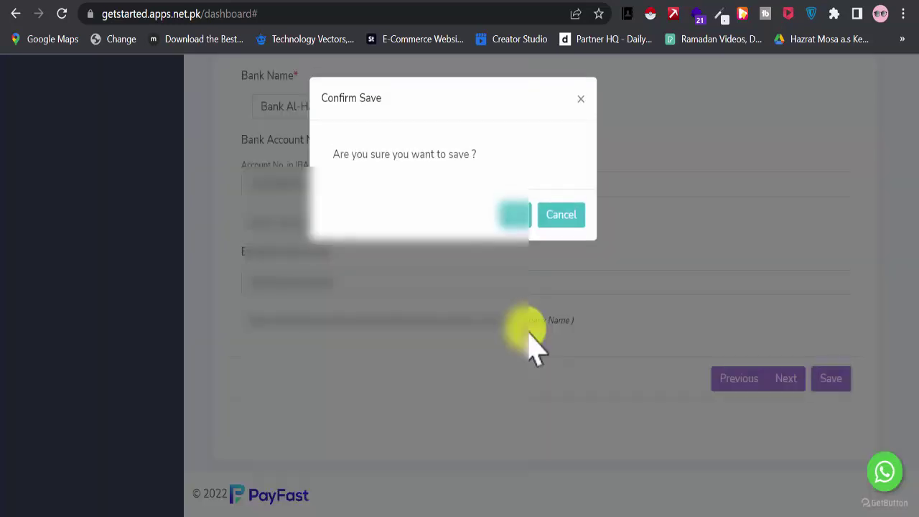
{"action": "left_click", "coordinate": [512, 214]}
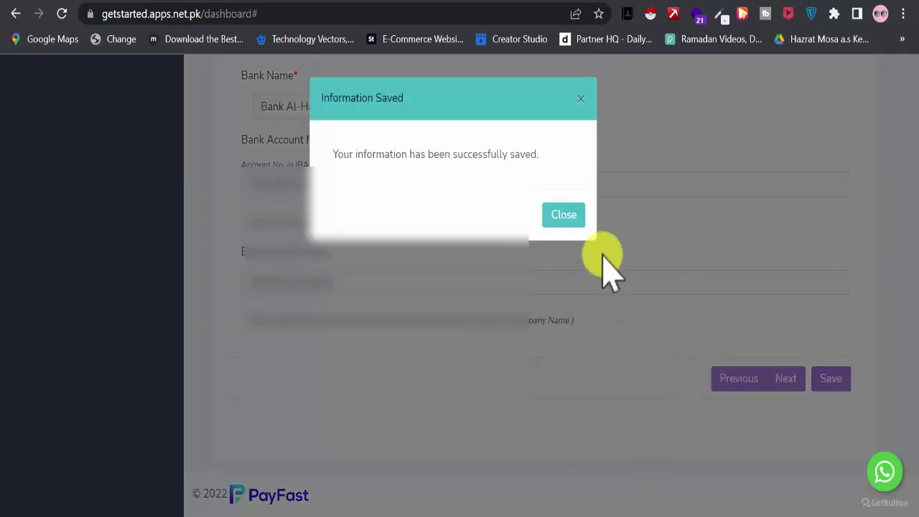
{"action": "left_click", "coordinate": [563, 214]}
Step: Proceed from the Bank Details section to the UAT Sign Off section
{"action": "scroll", "coordinate": [653, 273], "scroll_direction": "up", "scroll_amount": 5}
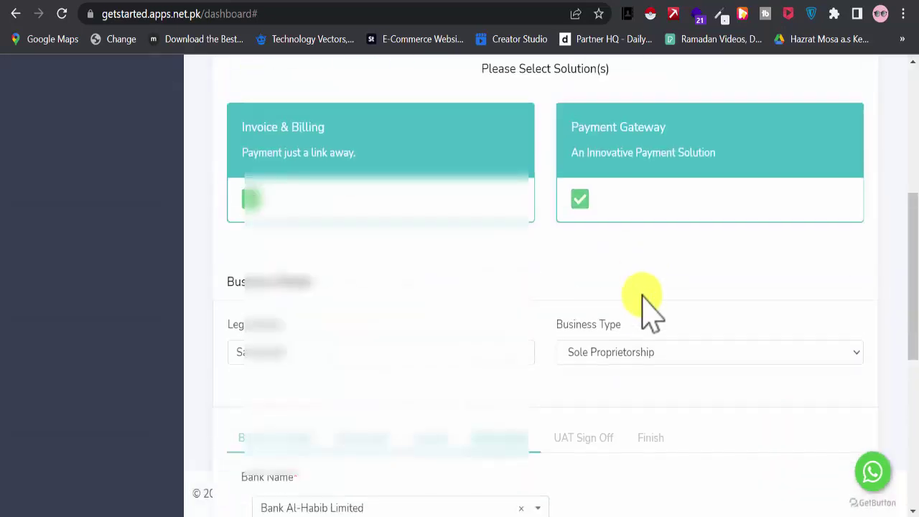
{"action": "scroll", "coordinate": [656, 342], "scroll_direction": "down", "scroll_amount": 1}
{"action": "scroll", "coordinate": [567, 359], "scroll_direction": "down", "scroll_amount": 1}
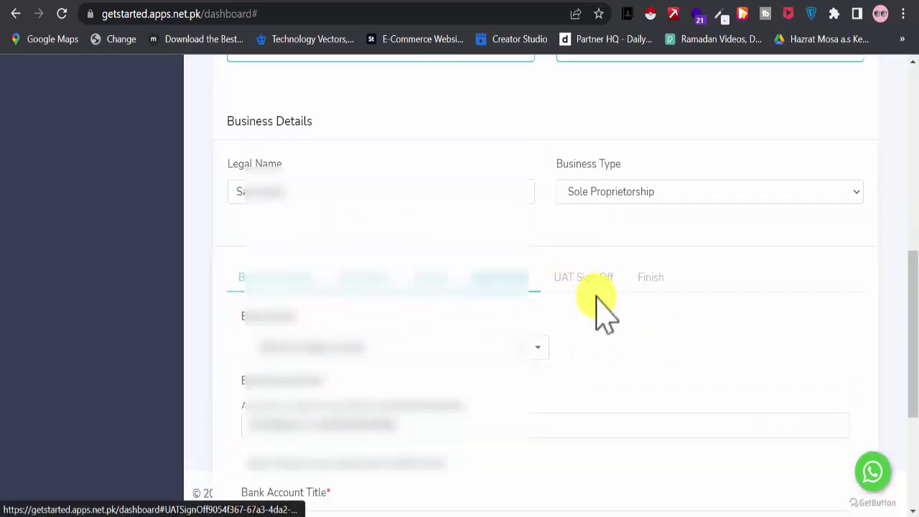
{"action": "scroll", "coordinate": [621, 304], "scroll_direction": "down", "scroll_amount": 3}
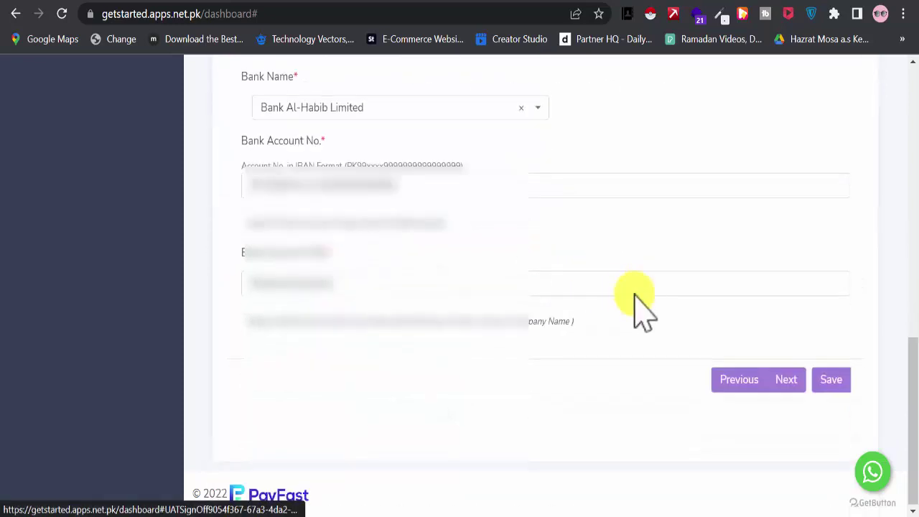
{"action": "scroll", "coordinate": [800, 438], "scroll_direction": "up", "scroll_amount": 1}
{"action": "scroll", "coordinate": [800, 442], "scroll_direction": "down", "scroll_amount": 1}
{"action": "left_click", "coordinate": [786, 380]}
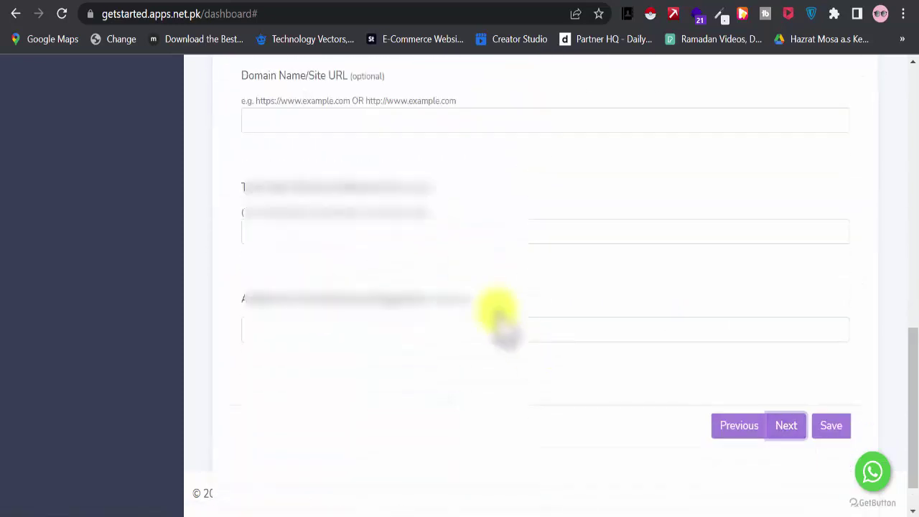
{"action": "scroll", "coordinate": [477, 304], "scroll_direction": "up", "scroll_amount": 1}
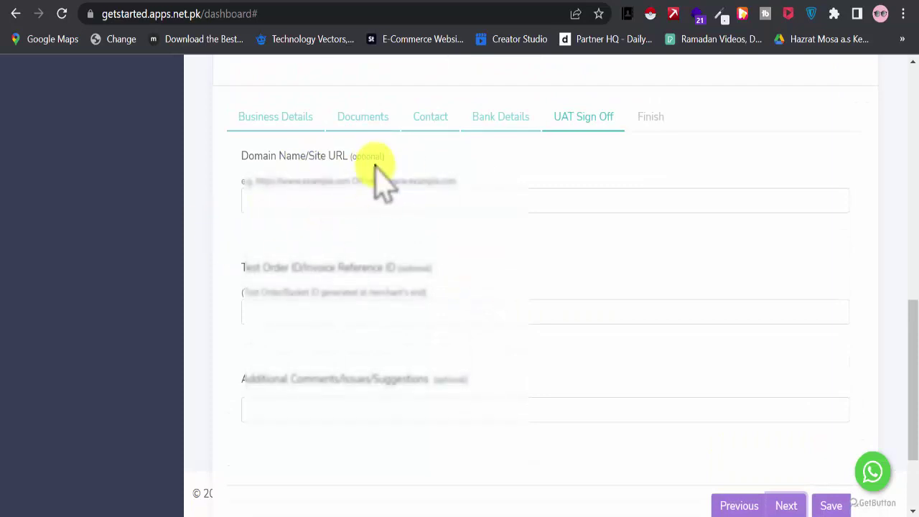
{"action": "left_click", "coordinate": [208, 14]}
{"action": "type", "text": "sanwaarlo.com"}
{"action": "key", "text": "Return"}
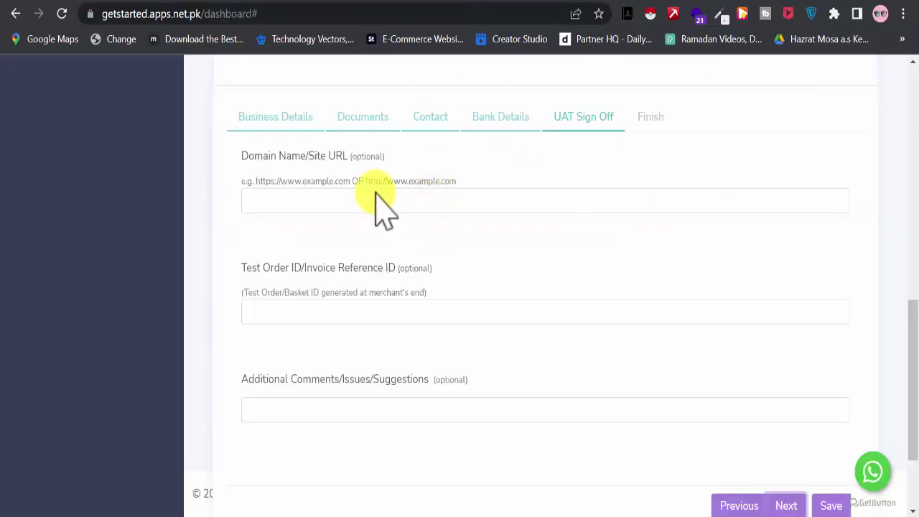
{"action": "left_click", "coordinate": [384, 202]}
{"action": "type", "text": "https://sanwaarlo.com/"}
{"action": "scroll", "coordinate": [530, 287], "scroll_direction": "down", "scroll_amount": 1}
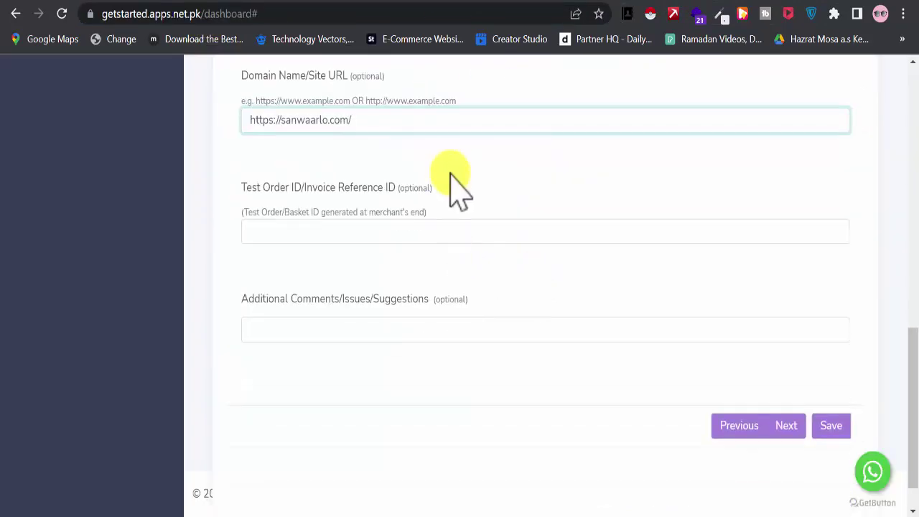
Step: Leave the test order ID and comments fields blank, save the UAT Sign Off section and confirm the save
{"action": "scroll", "coordinate": [439, 244], "scroll_direction": "down", "scroll_amount": 1}
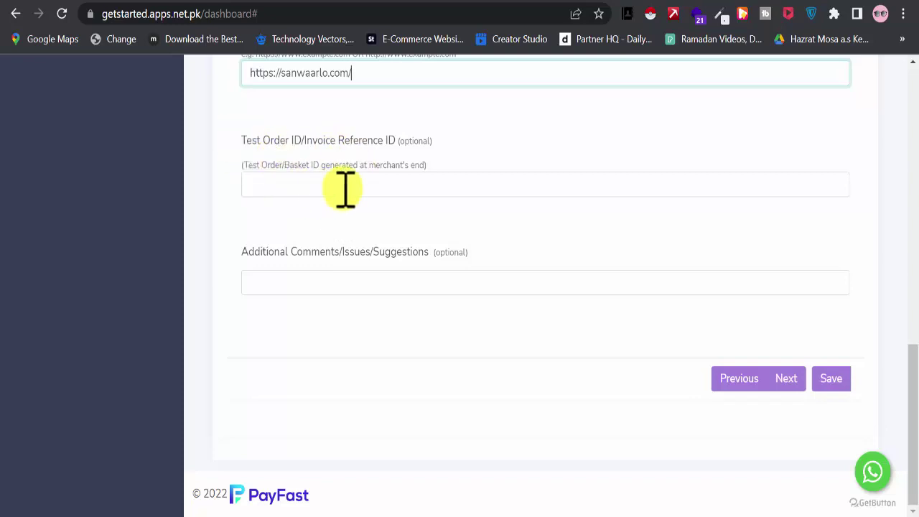
{"action": "left_click", "coordinate": [832, 380]}
{"action": "left_click", "coordinate": [516, 214]}
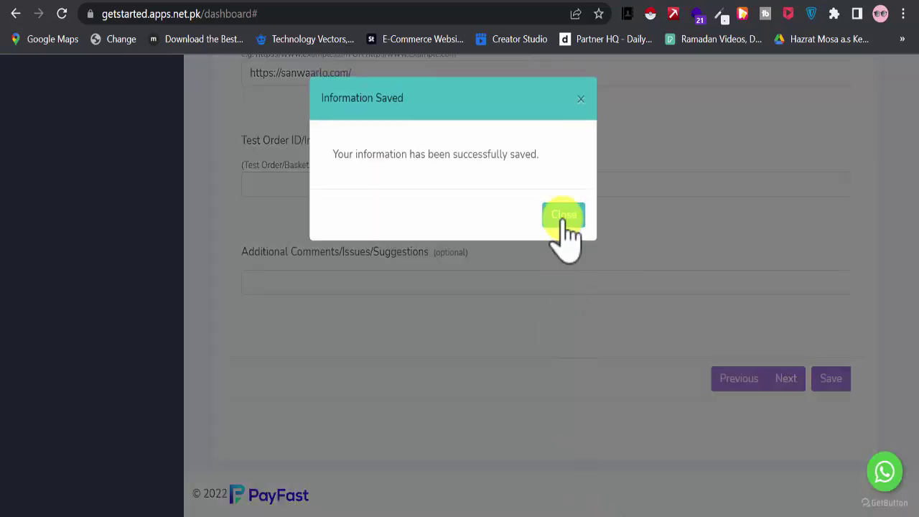
{"action": "left_click", "coordinate": [558, 220]}
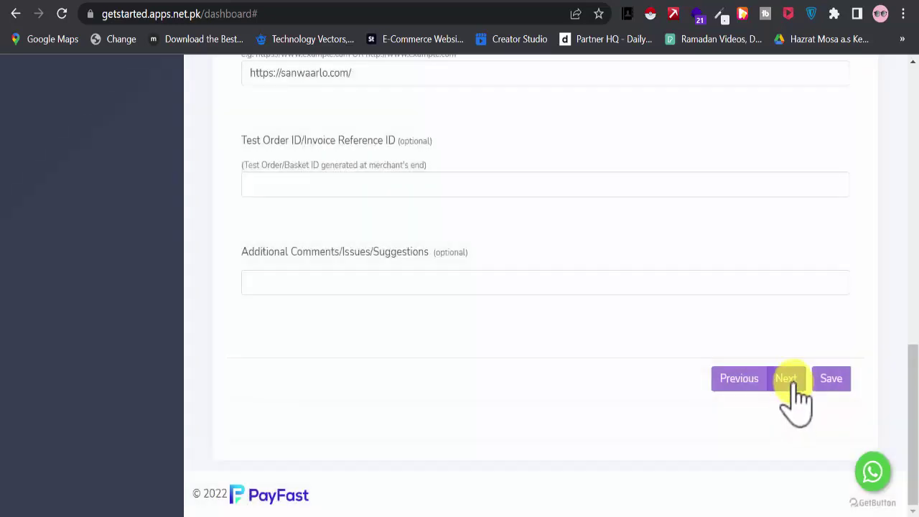
Step: Proceed to the Finish section and set its optional Feedback to Satisfied
{"action": "left_click", "coordinate": [790, 380]}
{"action": "scroll", "coordinate": [616, 280], "scroll_direction": "up", "scroll_amount": 2}
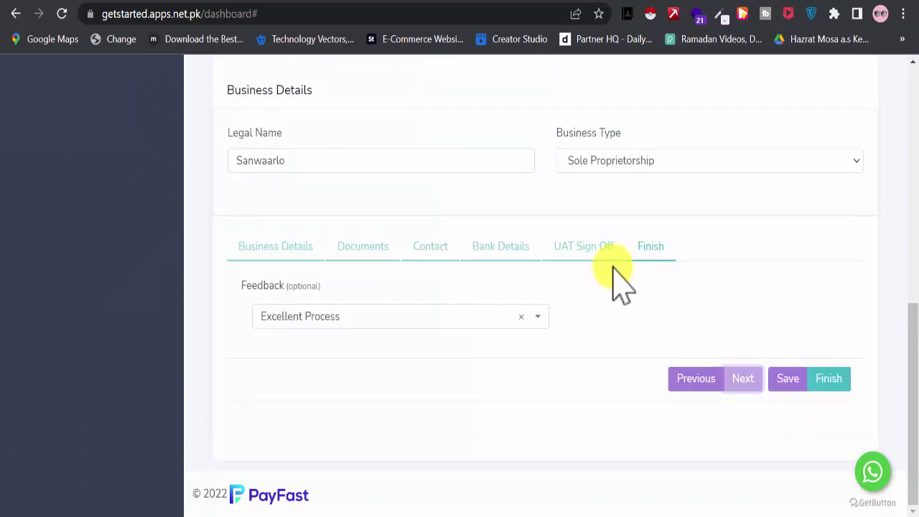
{"action": "scroll", "coordinate": [550, 262], "scroll_direction": "up", "scroll_amount": 3}
{"action": "scroll", "coordinate": [546, 258], "scroll_direction": "down", "scroll_amount": 3}
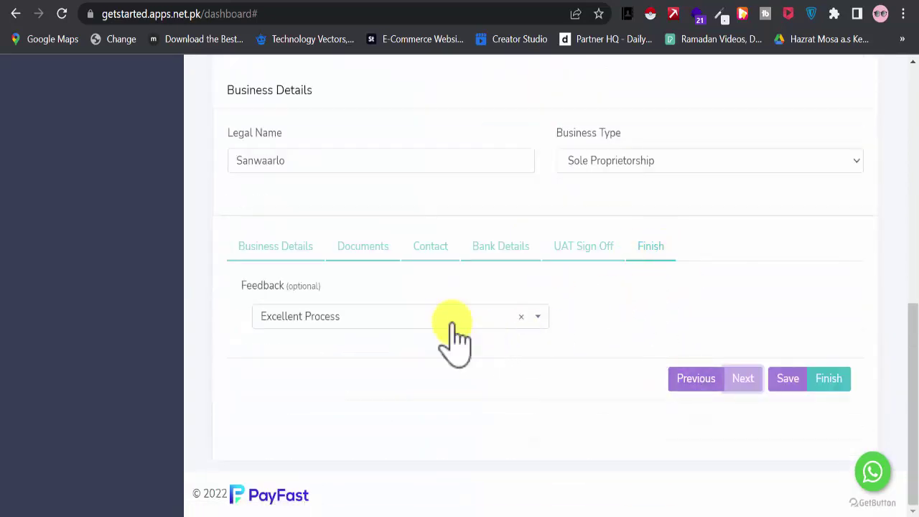
{"action": "left_click", "coordinate": [358, 320]}
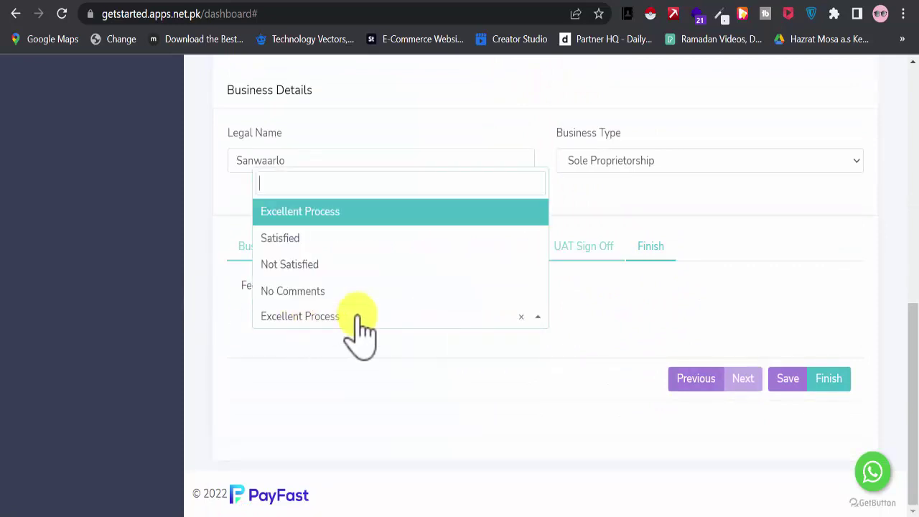
{"action": "left_click", "coordinate": [307, 239]}
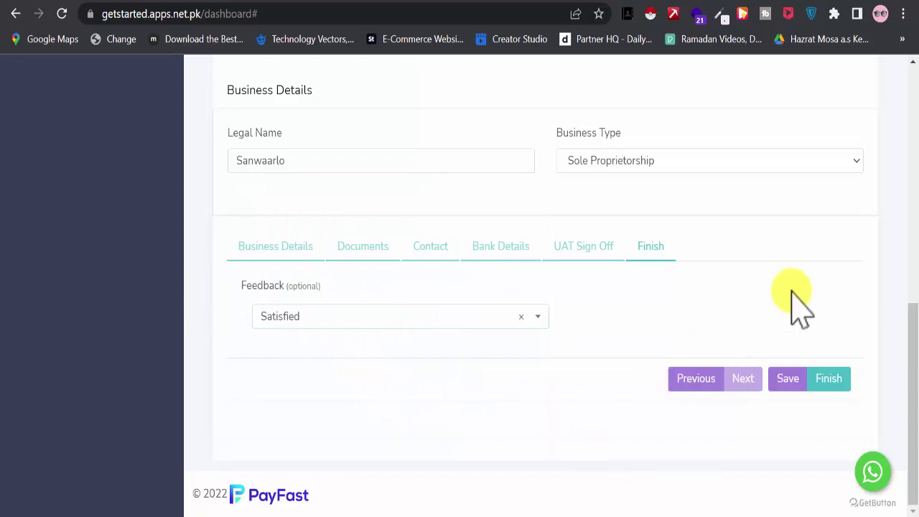
{"action": "scroll", "coordinate": [790, 297], "scroll_direction": "up", "scroll_amount": 5}
{"action": "scroll", "coordinate": [758, 294], "scroll_direction": "up", "scroll_amount": 3}
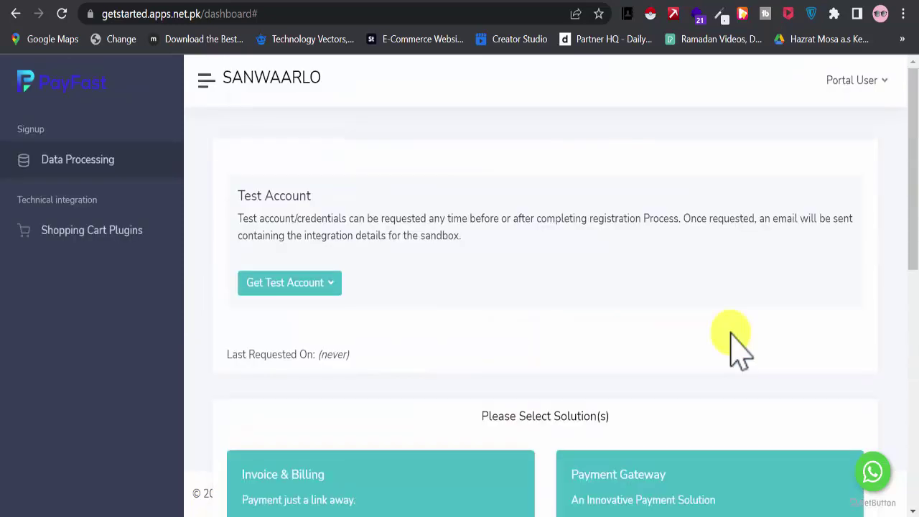
{"action": "scroll", "coordinate": [733, 344], "scroll_direction": "down", "scroll_amount": 10}
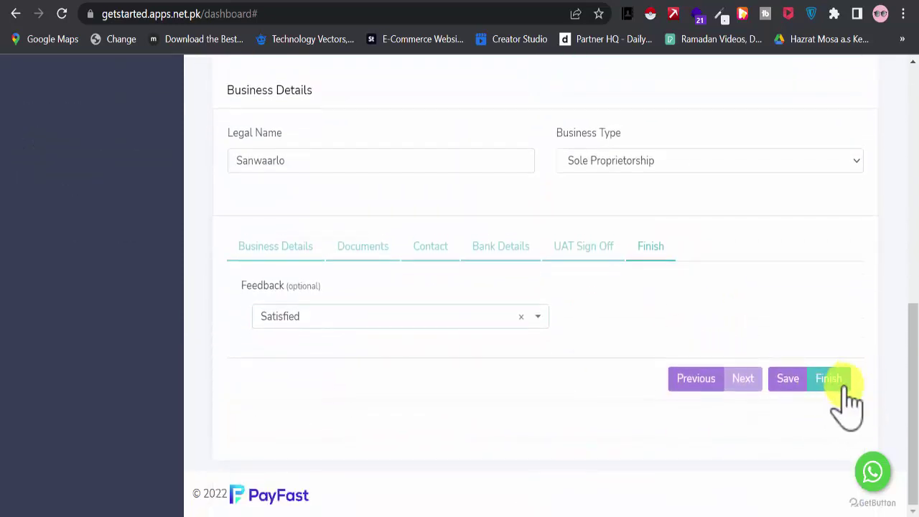
Step: Submit the completed merchant application, confirm the submission and dismiss the signup information dialog
{"action": "left_click", "coordinate": [824, 378]}
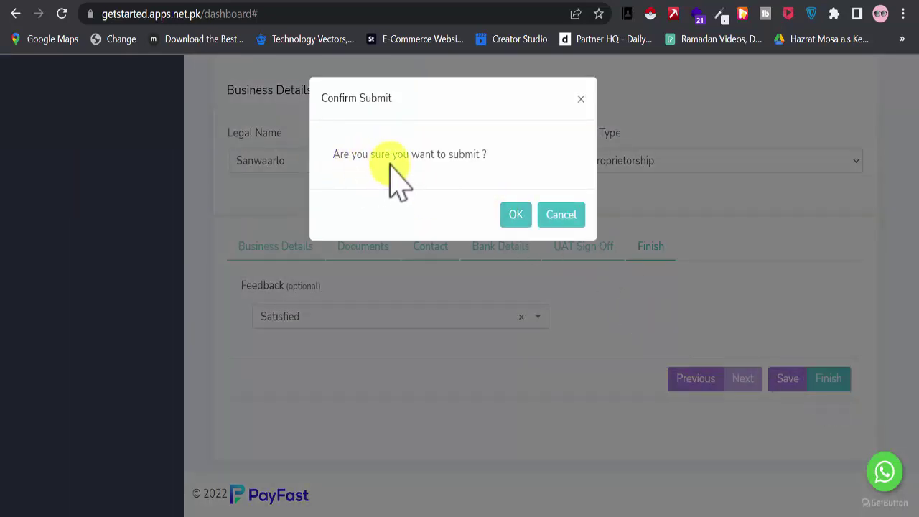
{"action": "left_click", "coordinate": [515, 216]}
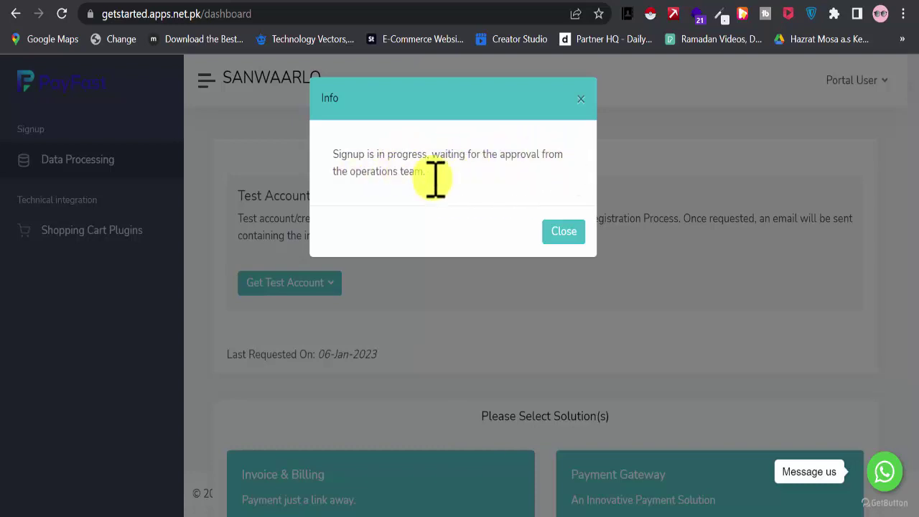
{"action": "left_click", "coordinate": [564, 237]}
Step: Review the submitted application on the PayFast dashboard, from the test account and selected solutions to the business address document
{"action": "scroll", "coordinate": [682, 305], "scroll_direction": "down", "scroll_amount": 8}
{"action": "scroll", "coordinate": [682, 306], "scroll_direction": "down", "scroll_amount": 6}
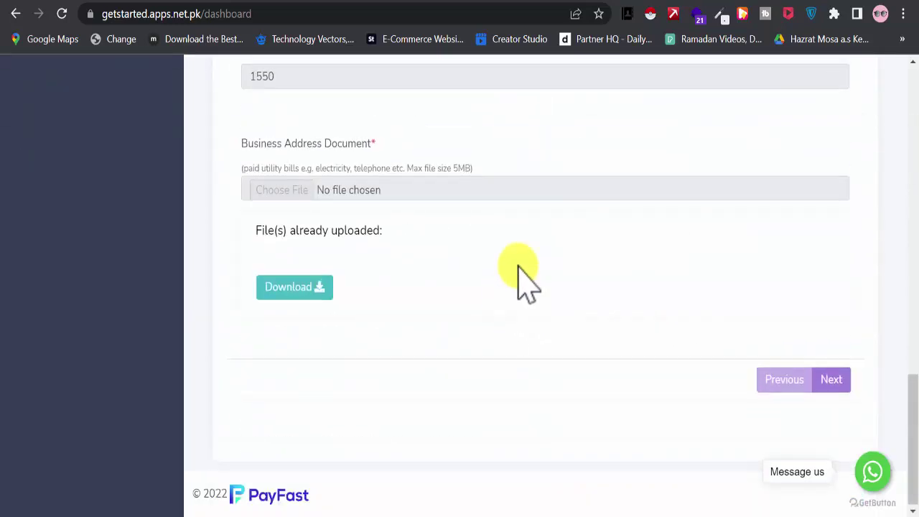
{"action": "scroll", "coordinate": [526, 284], "scroll_direction": "up", "scroll_amount": 12}
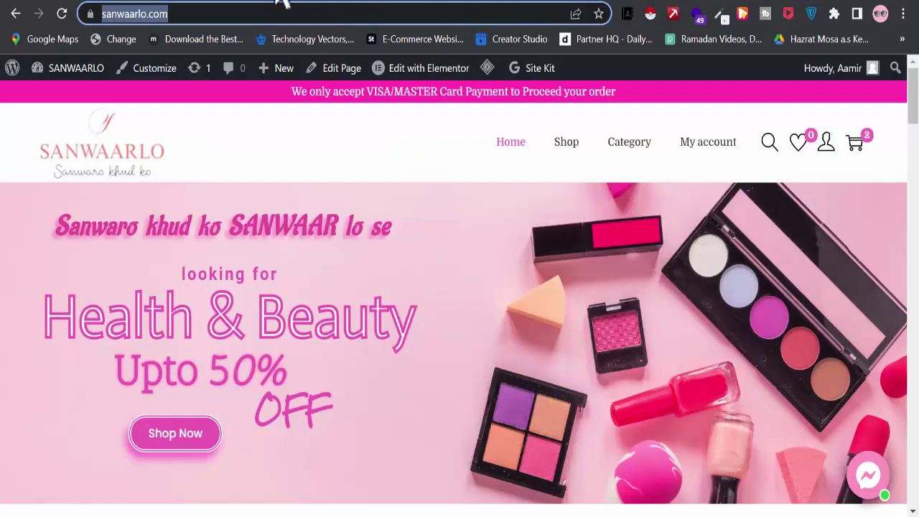
{"action": "left_click", "coordinate": [457, 3]}
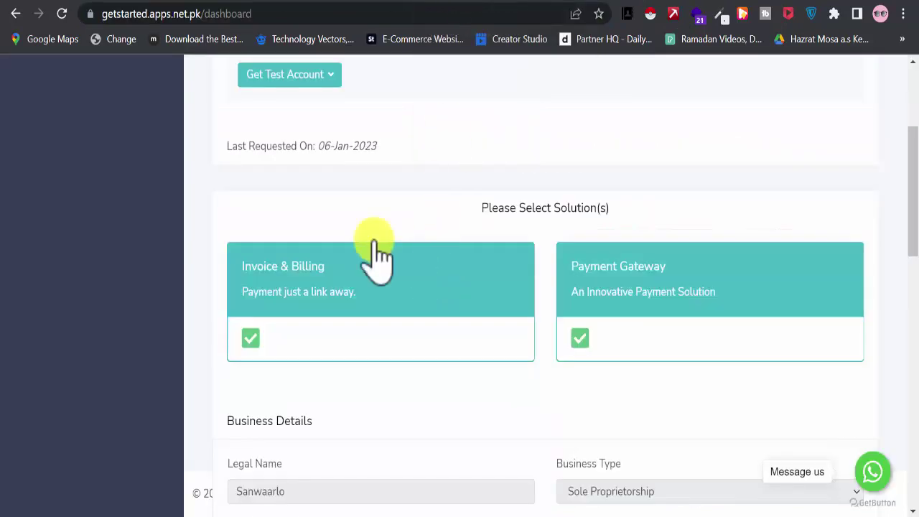
{"action": "scroll", "coordinate": [416, 273], "scroll_direction": "down", "scroll_amount": 4}
{"action": "scroll", "coordinate": [557, 324], "scroll_direction": "down", "scroll_amount": 9}
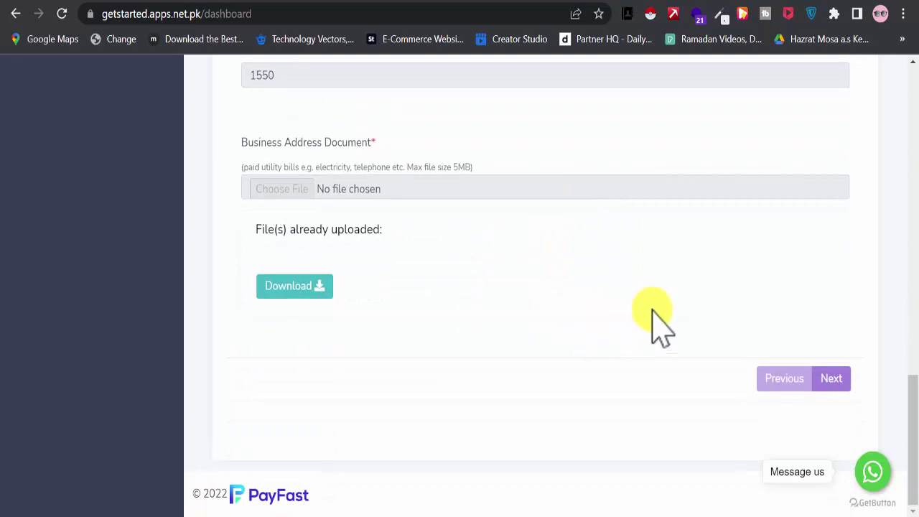
{"action": "scroll", "coordinate": [622, 290], "scroll_direction": "up", "scroll_amount": 5}
{"action": "scroll", "coordinate": [623, 294], "scroll_direction": "up", "scroll_amount": 5}
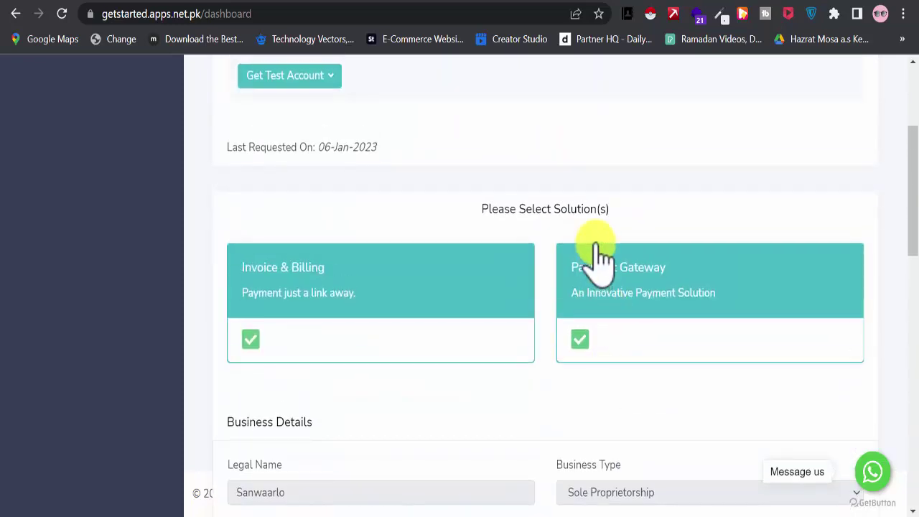
{"action": "scroll", "coordinate": [597, 260], "scroll_direction": "up", "scroll_amount": 3}
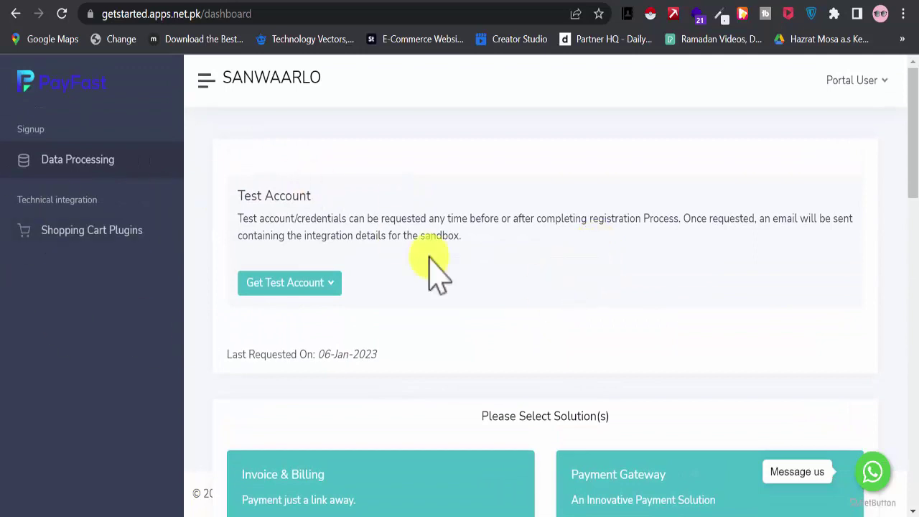
Step: Collapse the dashboard's navigation sidebar and examine the locked business details across the full page width
{"action": "left_click", "coordinate": [204, 81]}
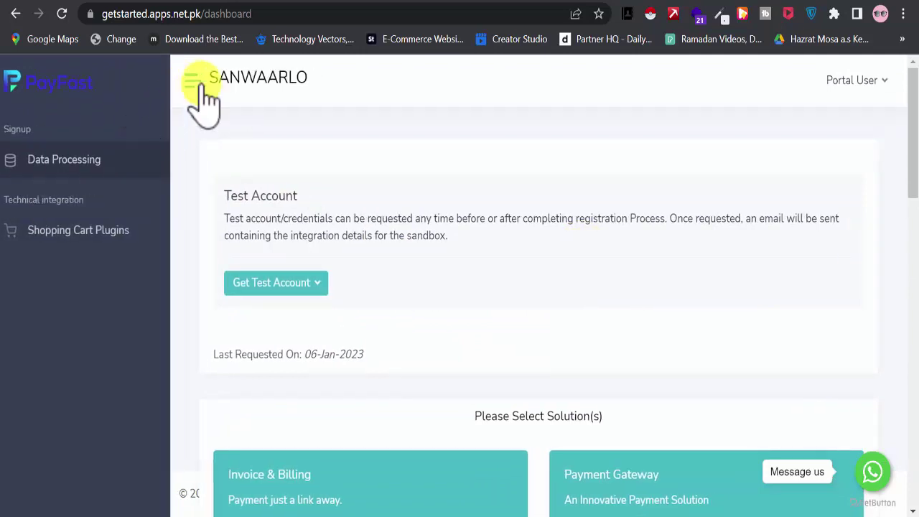
{"action": "scroll", "coordinate": [277, 256], "scroll_direction": "down", "scroll_amount": 10}
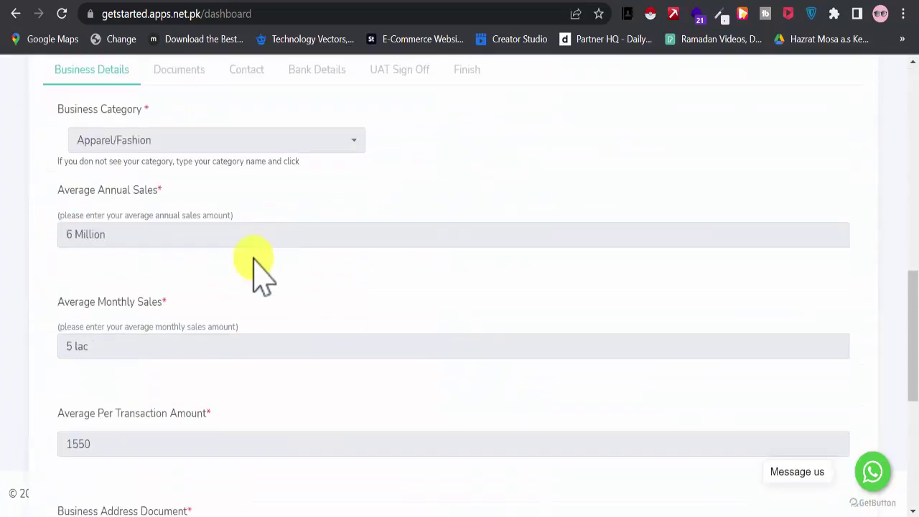
{"action": "scroll", "coordinate": [253, 258], "scroll_direction": "down", "scroll_amount": 5}
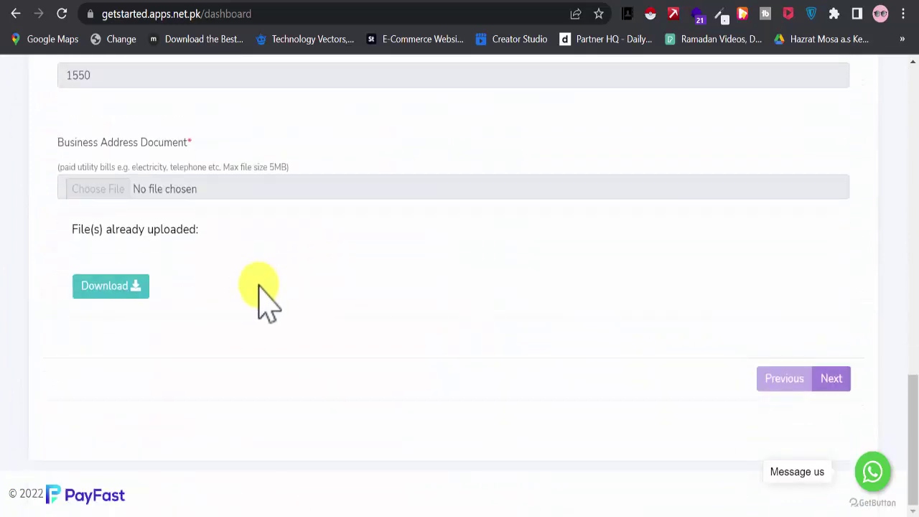
{"action": "scroll", "coordinate": [506, 208], "scroll_direction": "up", "scroll_amount": 3}
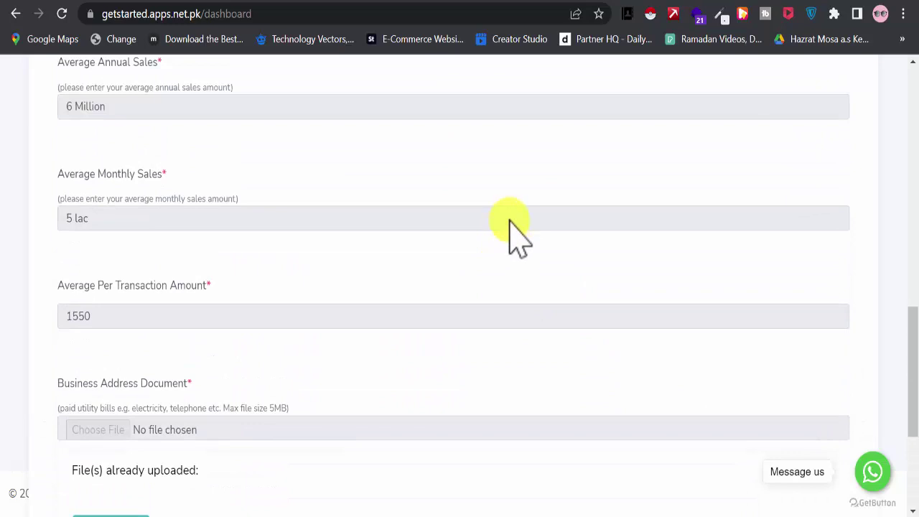
{"action": "scroll", "coordinate": [506, 209], "scroll_direction": "up", "scroll_amount": 10}
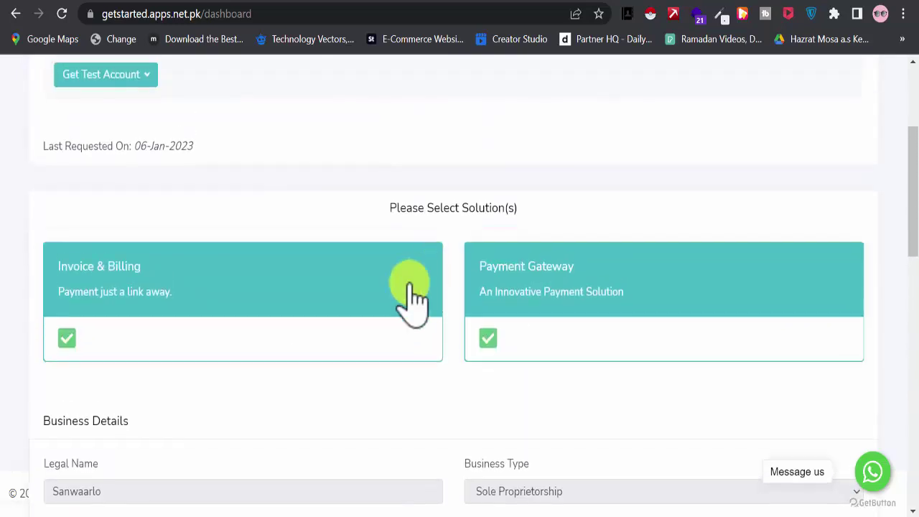
{"action": "scroll", "coordinate": [368, 324], "scroll_direction": "up", "scroll_amount": 2}
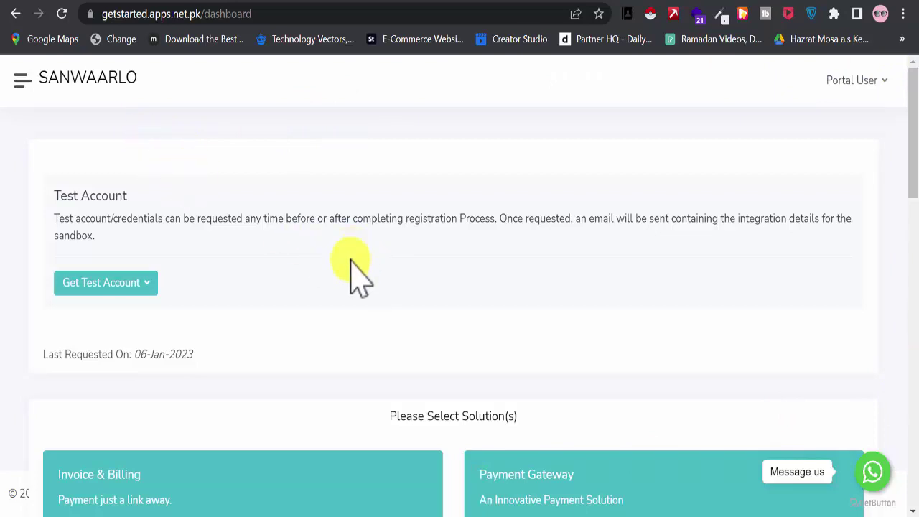
{"action": "scroll", "coordinate": [339, 295], "scroll_direction": "down", "scroll_amount": 8}
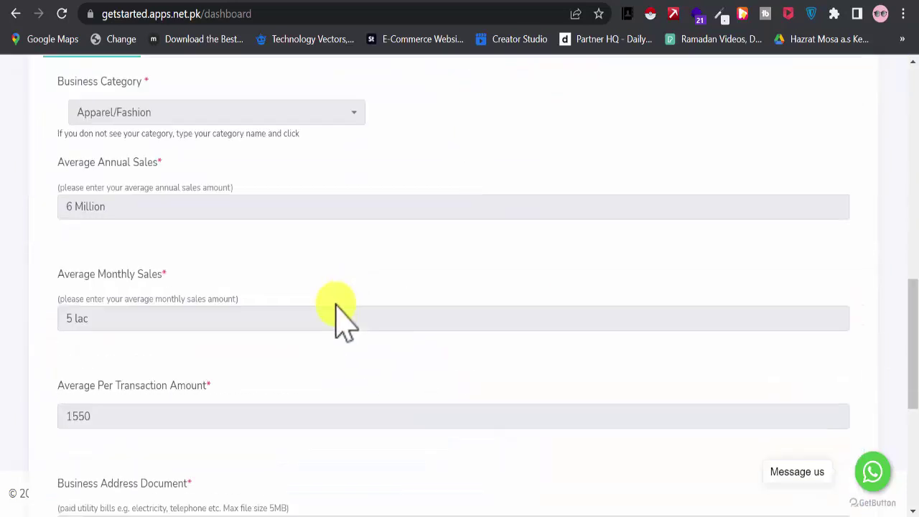
{"action": "scroll", "coordinate": [352, 305], "scroll_direction": "down", "scroll_amount": 5}
{"action": "scroll", "coordinate": [297, 338], "scroll_direction": "down", "scroll_amount": 3}
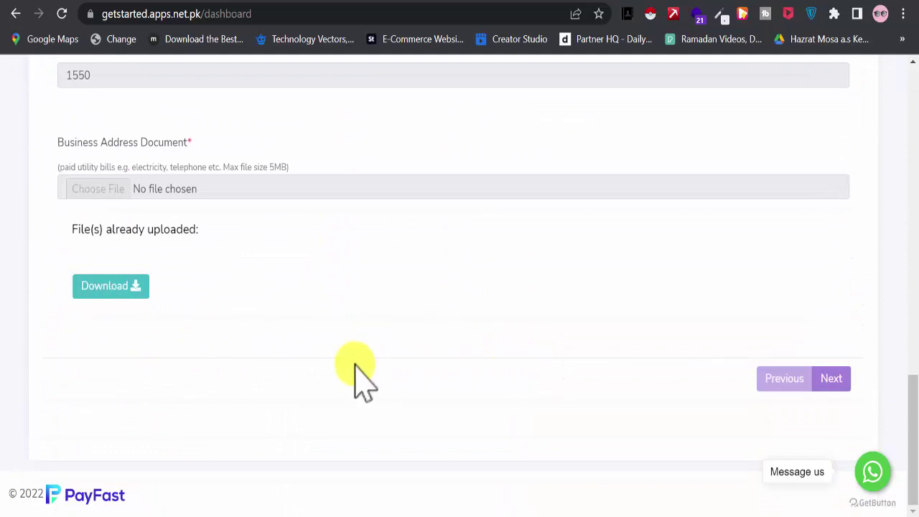
{"action": "scroll", "coordinate": [356, 97], "scroll_direction": "up", "scroll_amount": 7}
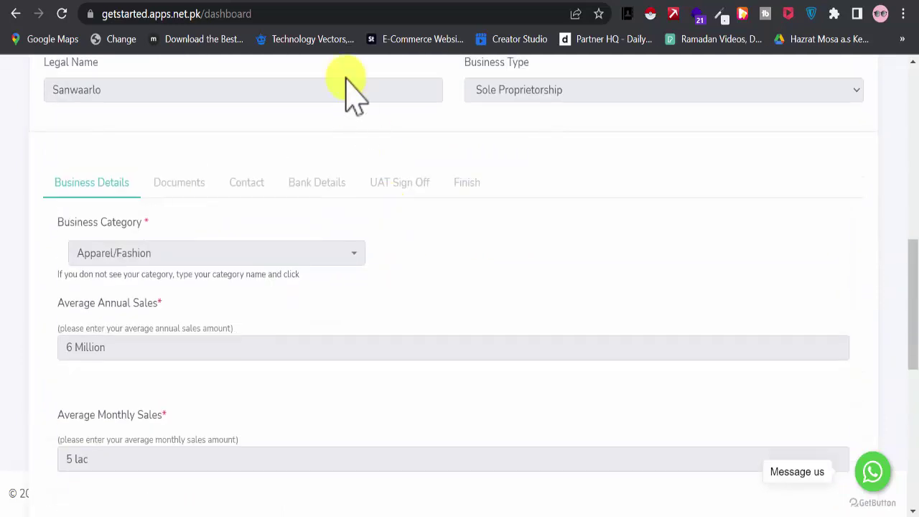
Step: Switch to Gmail, return to the inbox and show its Updates category
{"action": "left_click", "coordinate": [356, 4]}
{"action": "scroll", "coordinate": [689, 363], "scroll_direction": "up", "scroll_amount": 10}
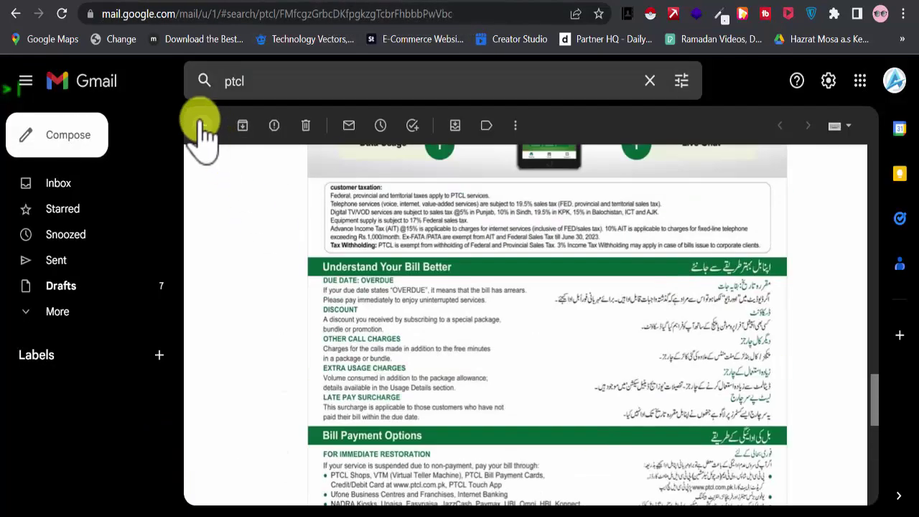
{"action": "left_click", "coordinate": [79, 183]}
{"action": "scroll", "coordinate": [545, 283], "scroll_direction": "up", "scroll_amount": 2}
{"action": "scroll", "coordinate": [544, 283], "scroll_direction": "up", "scroll_amount": 15}
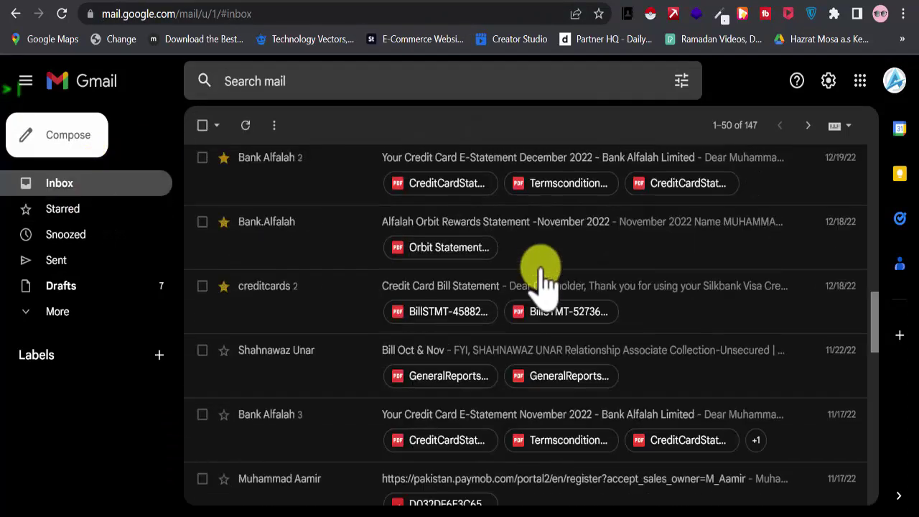
{"action": "left_click", "coordinate": [572, 172]}
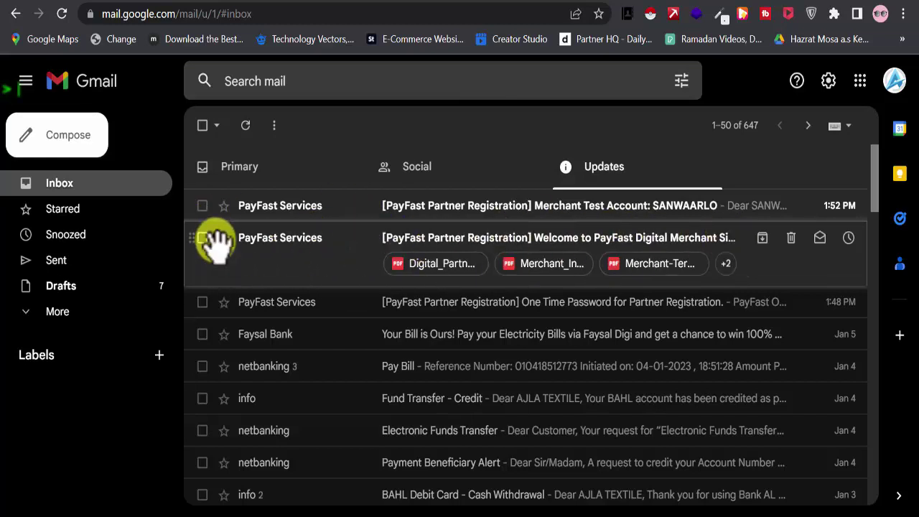
Step: Open the PayFast Digital Merchant welcome email and read its screening guidelines and list of required website items
{"action": "left_click", "coordinate": [500, 248]}
{"action": "scroll", "coordinate": [611, 334], "scroll_direction": "down", "scroll_amount": 3}
{"action": "scroll", "coordinate": [636, 327], "scroll_direction": "down", "scroll_amount": 1}
{"action": "scroll", "coordinate": [629, 334], "scroll_direction": "down", "scroll_amount": 5}
{"action": "scroll", "coordinate": [622, 345], "scroll_direction": "up", "scroll_amount": 6}
{"action": "scroll", "coordinate": [603, 341], "scroll_direction": "down", "scroll_amount": 1}
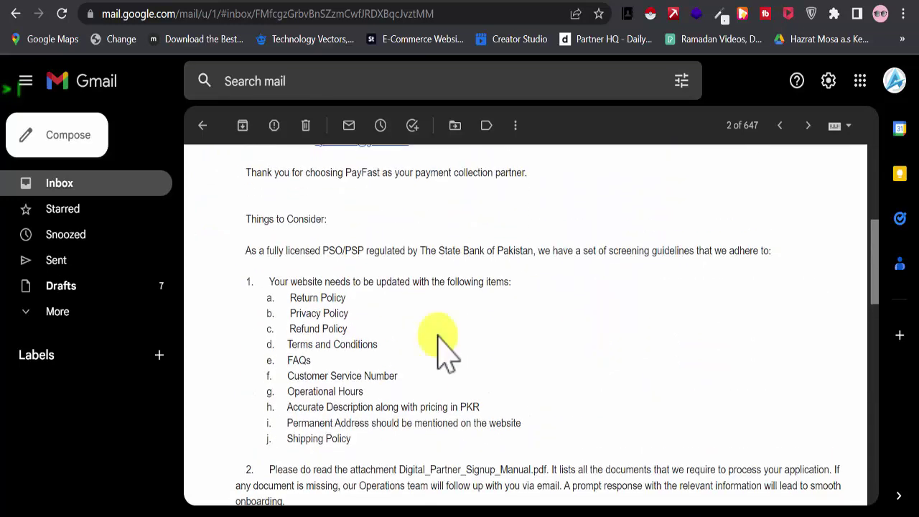